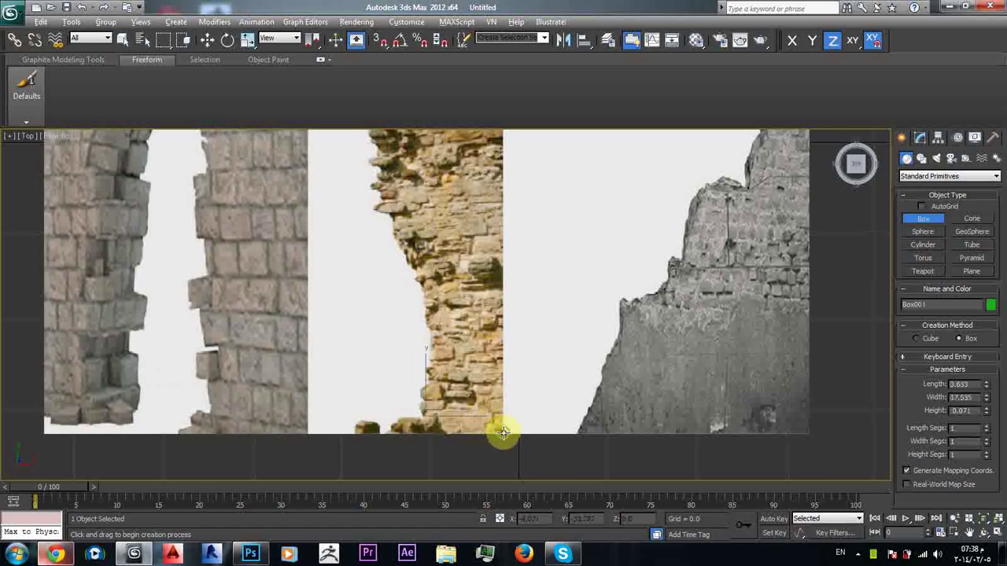
click(525, 390)
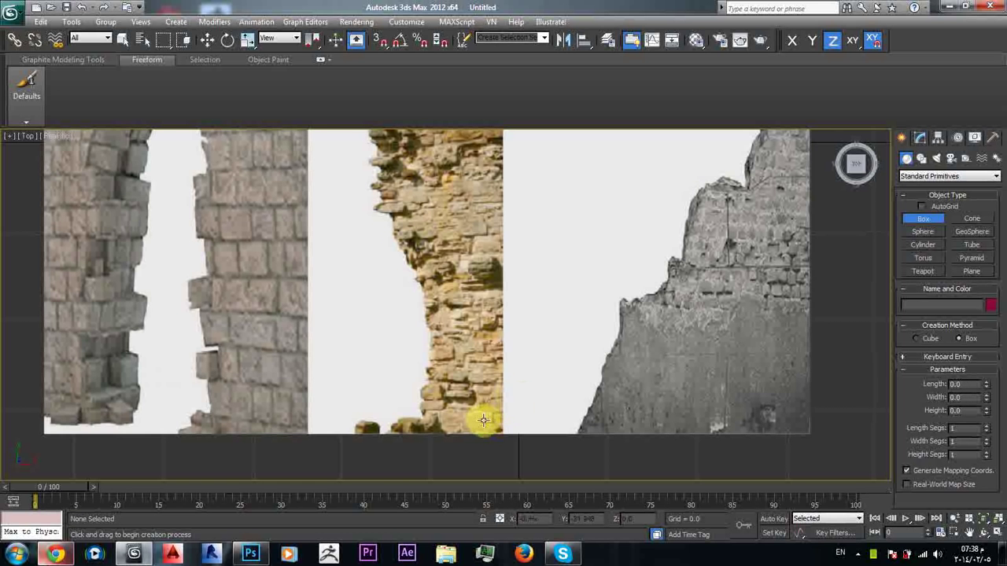
alt+middle_drag(467, 411, 490, 404)
key(t)
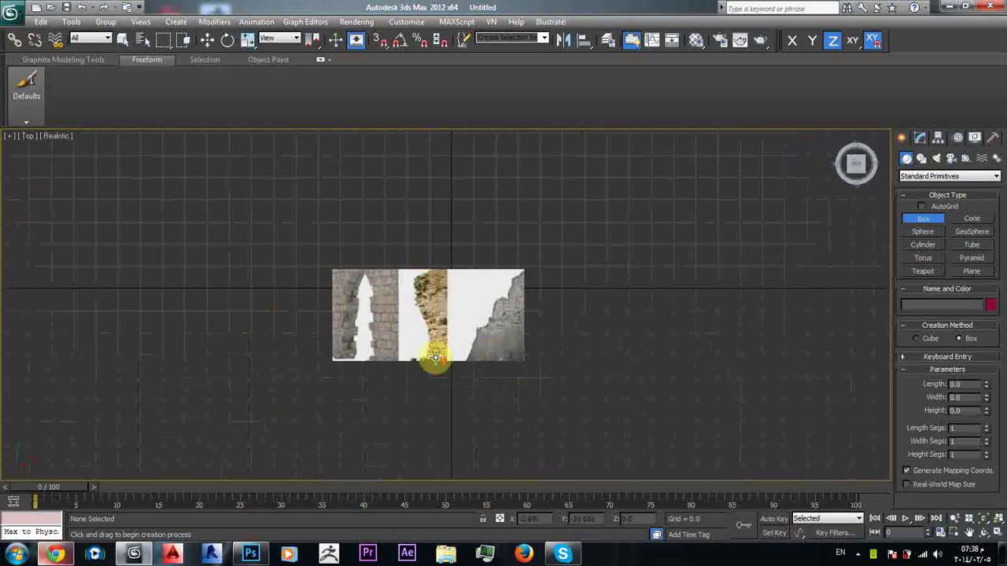
Create a box about 5.3 long, 18.8 wide and 11.4 high at the base of the middle stone pillar image.
scroll(427, 354, up, 8)
click(406, 405)
drag(405, 405, 477, 418)
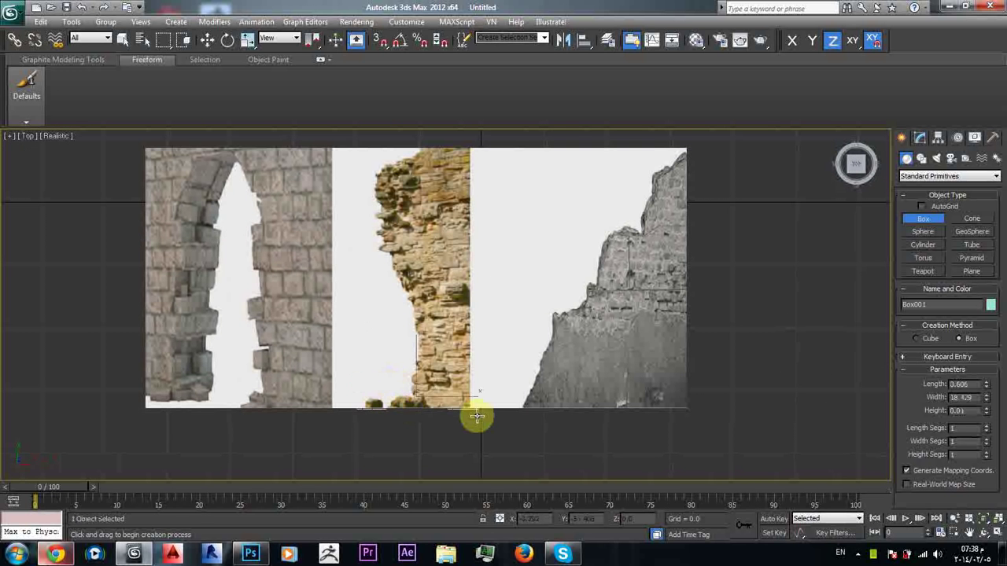
click(455, 347)
alt+middle_drag(460, 376, 495, 341)
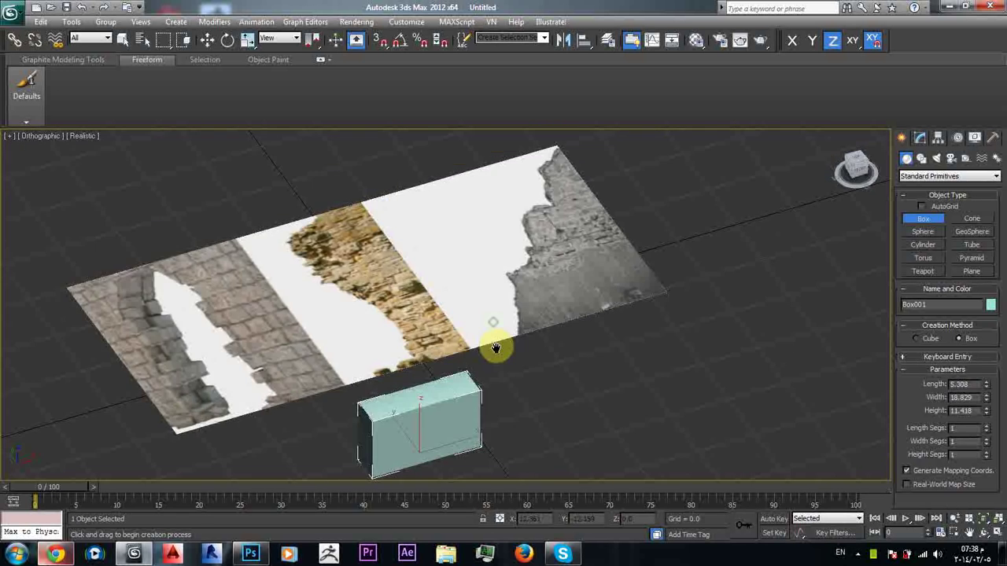
Raise the box above the reference plane to about Z 21.3 and set the viewport display to Shaded.
key(w)
drag(417, 413, 435, 306)
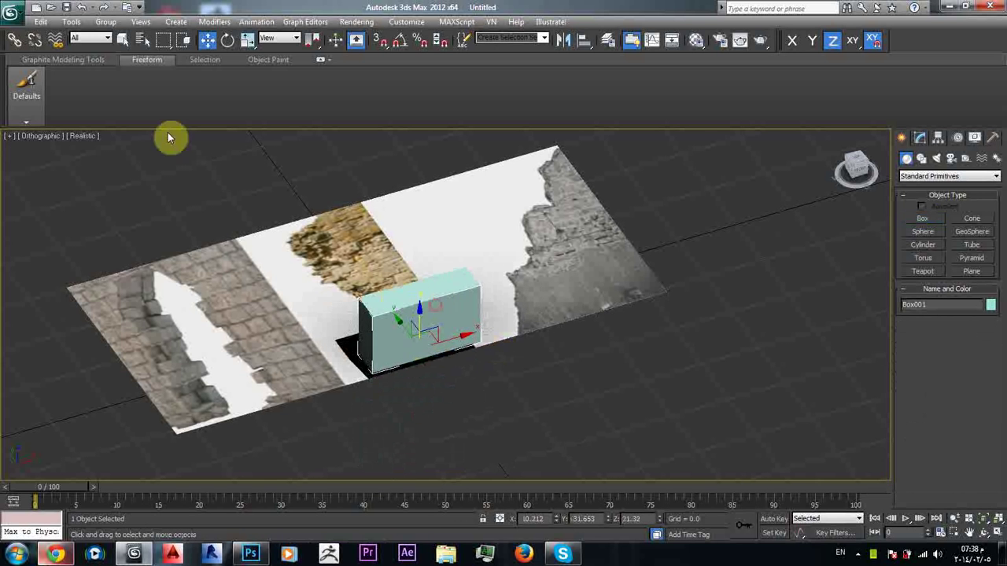
click(81, 136)
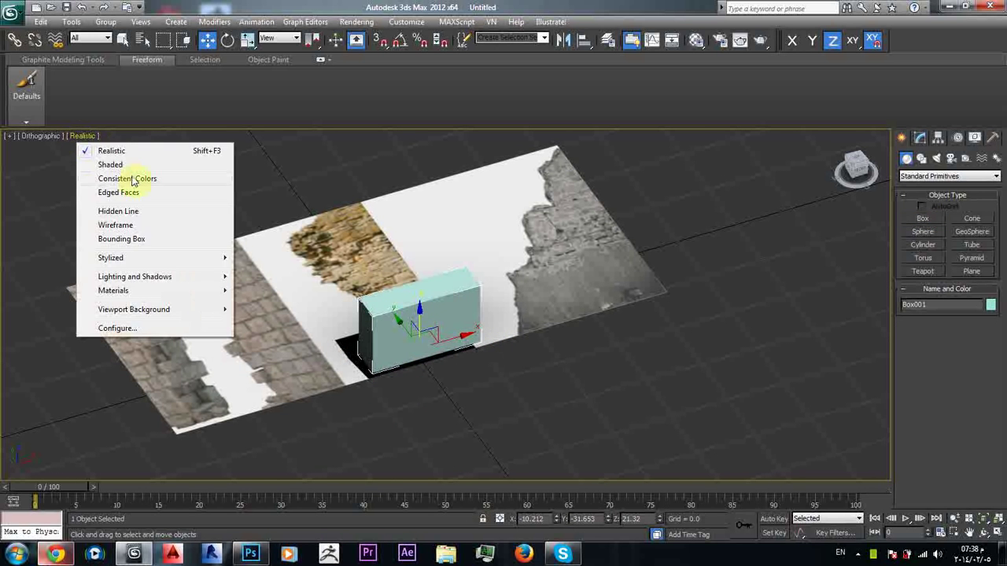
click(114, 165)
alt+middle_drag(117, 169, 376, 258)
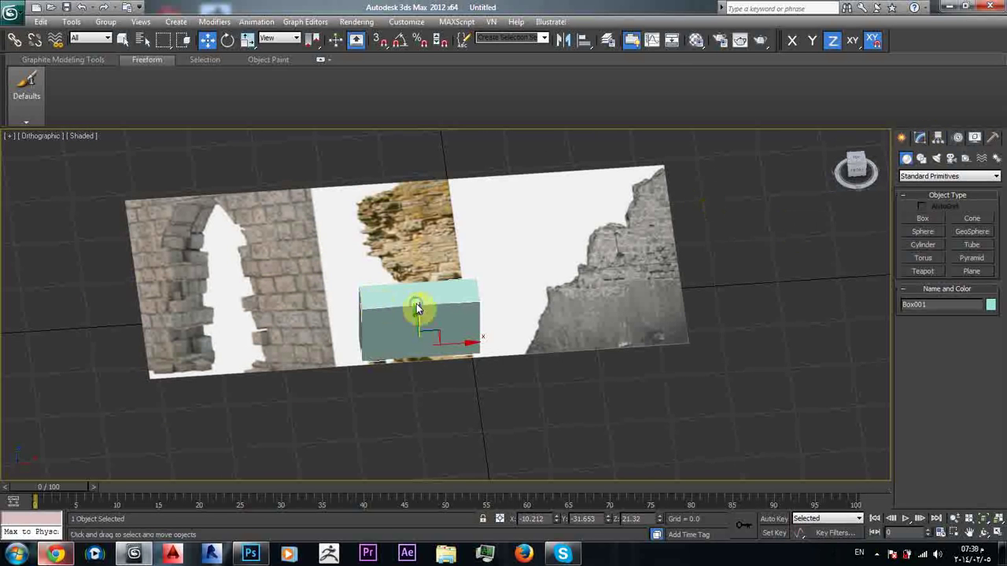
Convert the box to an Editable Poly and enter vertex editing.
right_click(416, 303)
mouse_move(511, 418)
click(578, 428)
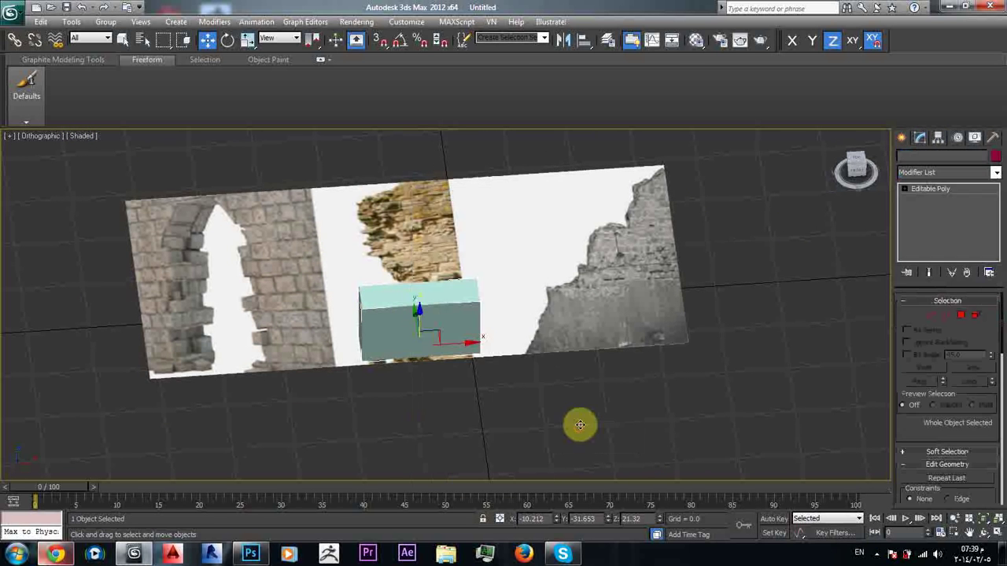
alt+middle_drag(580, 422, 663, 391)
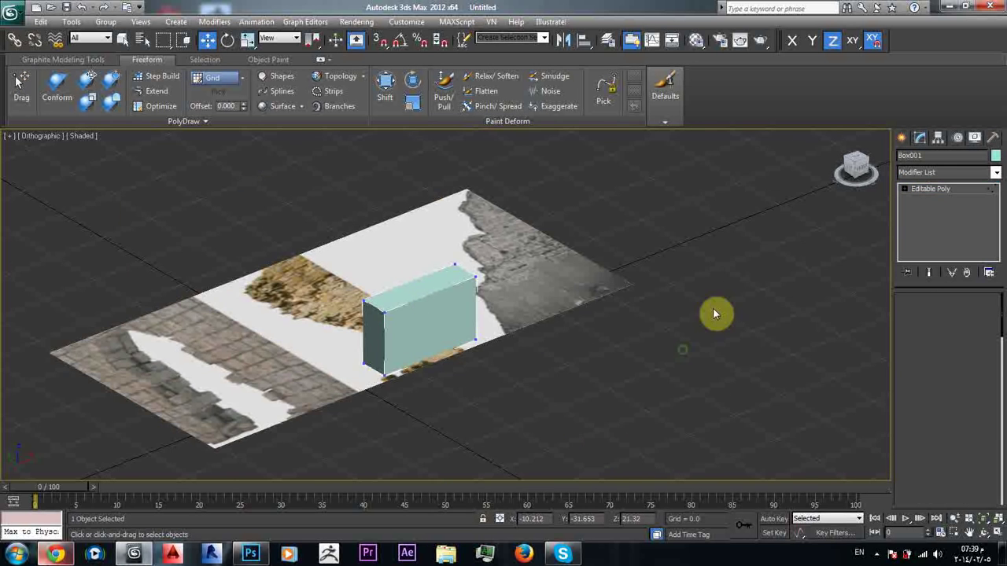
Lower the box's four top vertices by about 7.8 units along Z to make it flatter.
alt+middle_drag(683, 347, 635, 248)
drag(327, 220, 577, 298)
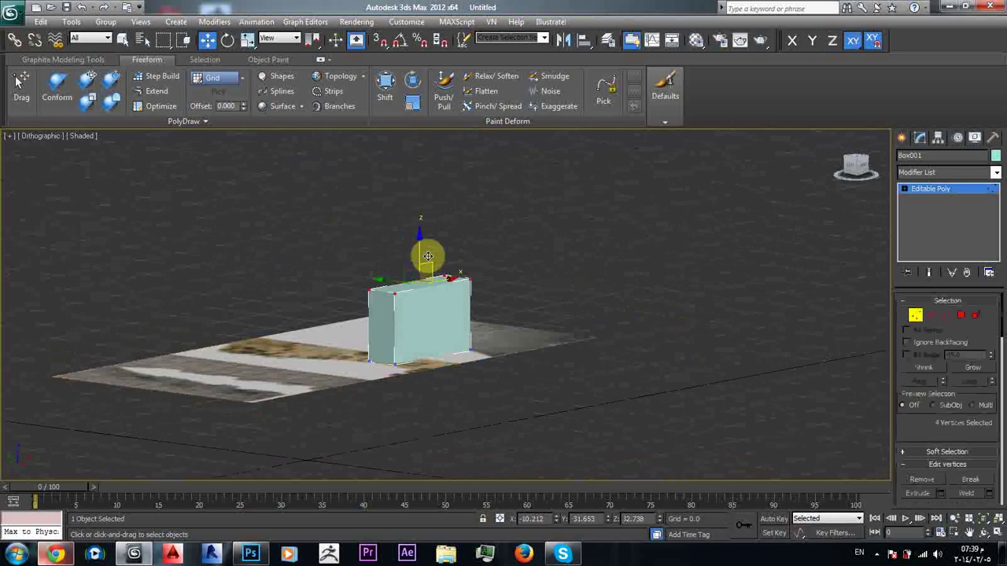
drag(416, 241, 427, 288)
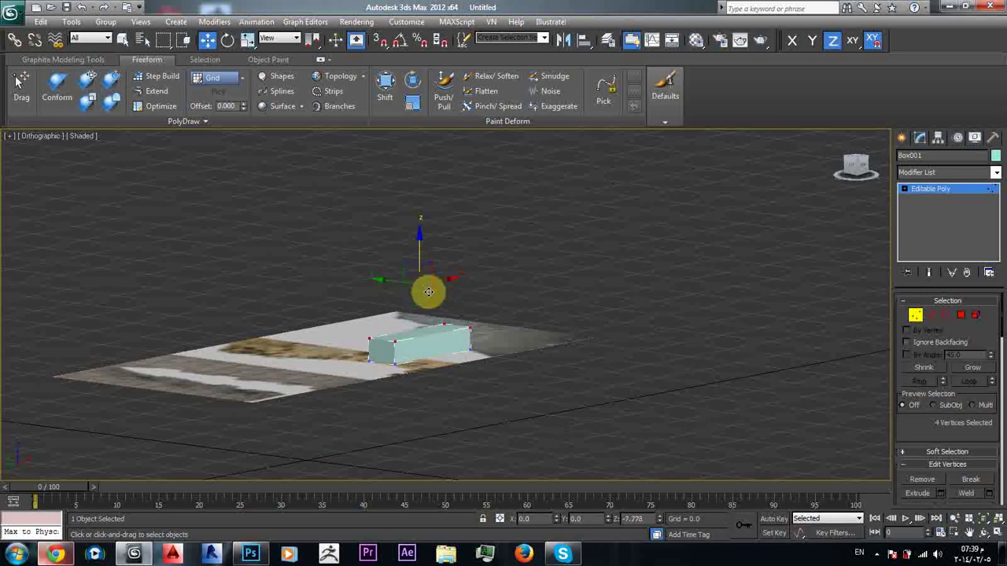
alt+middle_drag(456, 317, 438, 354)
In the Top view, align the box's lower vertices along Y with the lower edge of the reference image.
key(t)
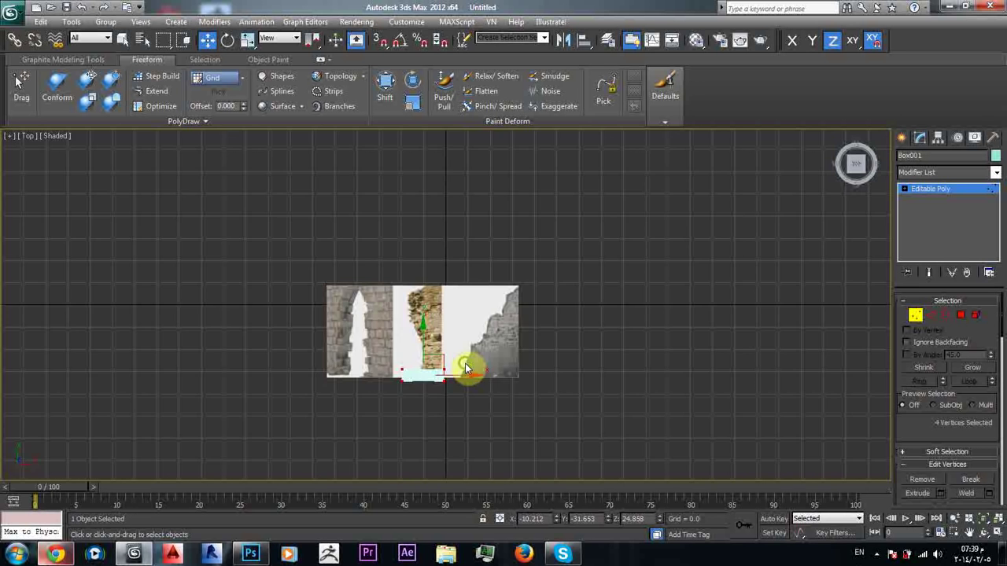
scroll(453, 362, up, 6)
drag(476, 398, 267, 339)
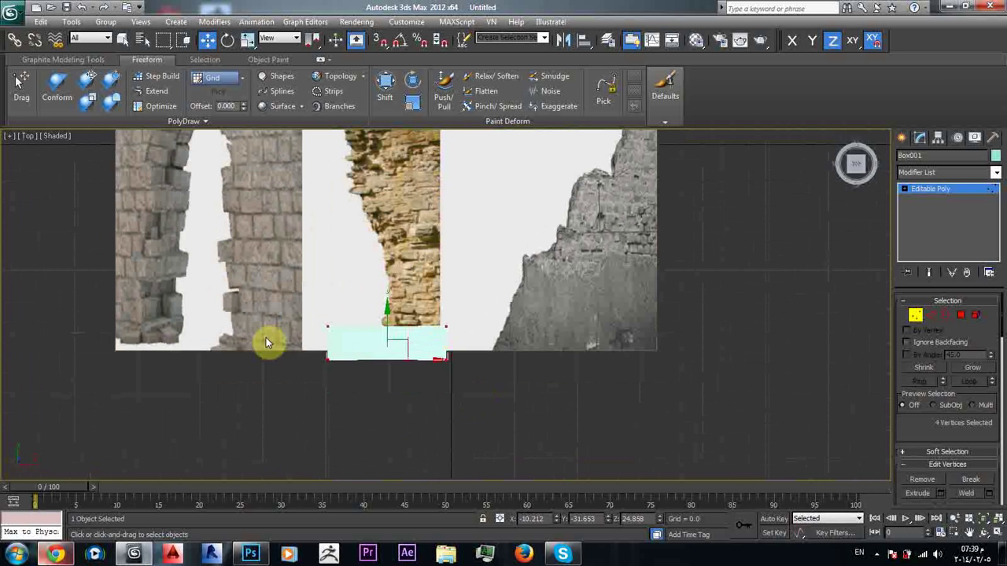
scroll(378, 353, up, 2)
drag(364, 348, 427, 315)
Connect the box's four long edges with one edge loop across the middle.
click(931, 315)
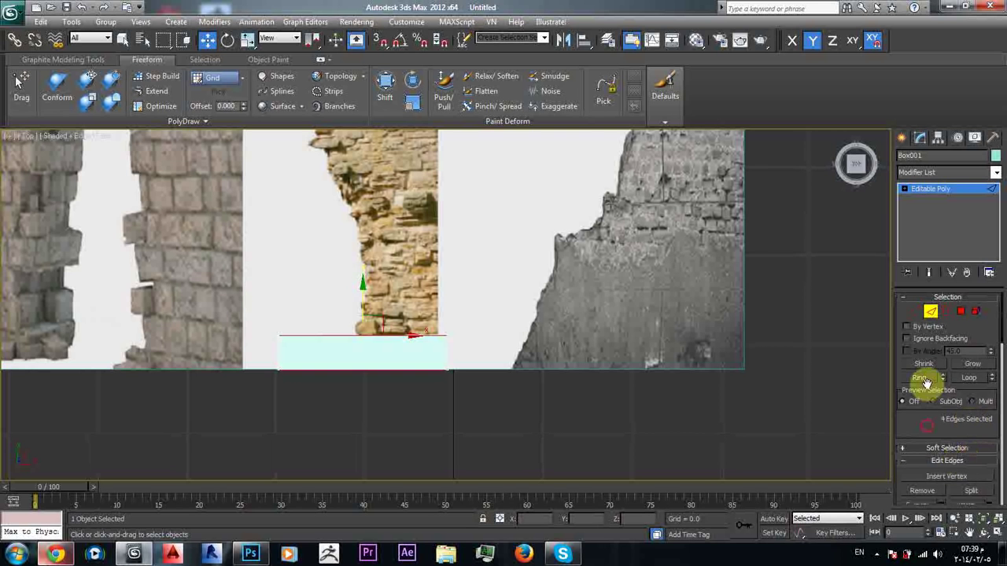
scroll(936, 405, down, 2)
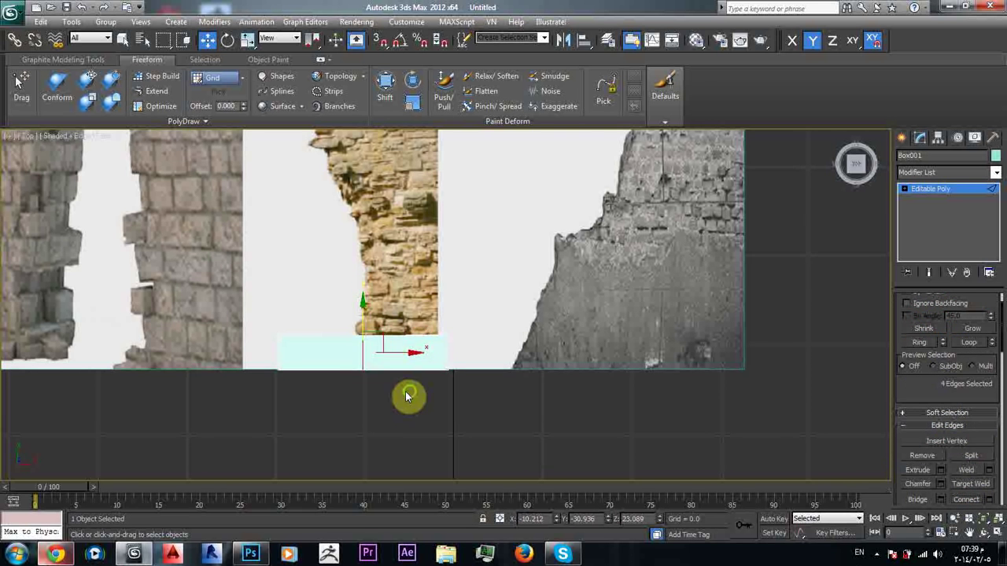
alt+middle_drag(407, 396, 393, 411)
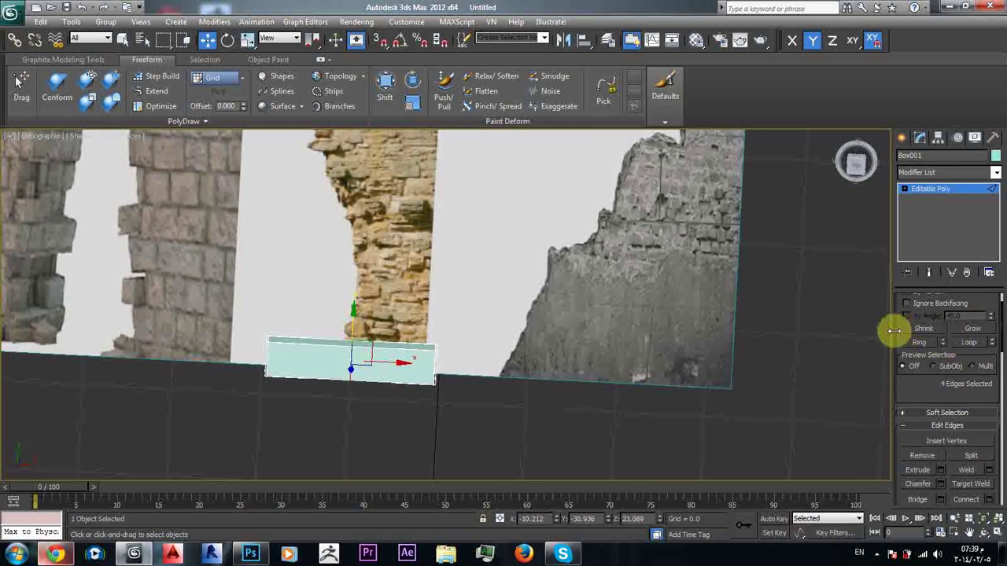
Extrude the polygon beneath the stone pillar by about 35.5 to form a column over the reference.
key(4)
alt+middle_drag(606, 333, 488, 355)
click(395, 358)
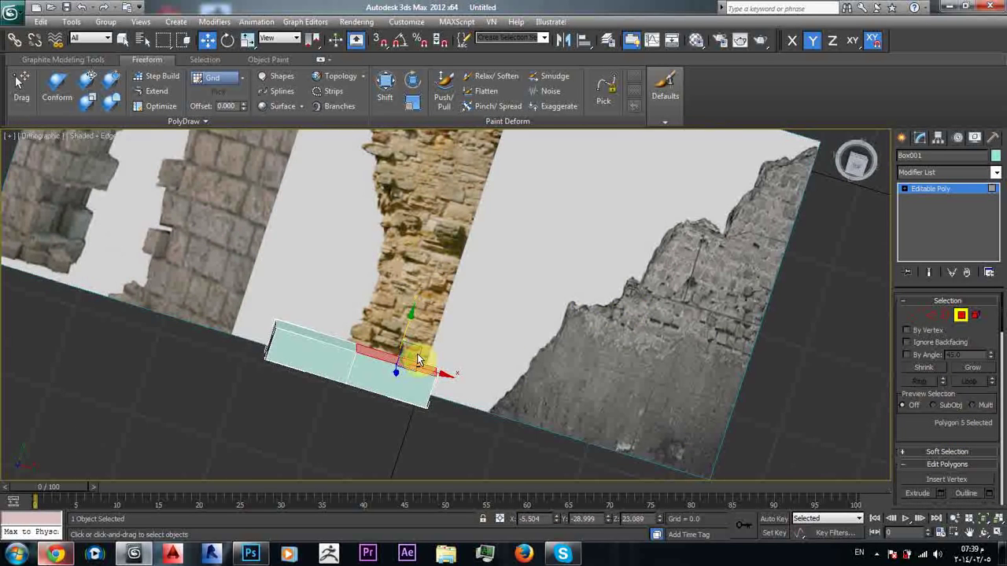
click(940, 493)
alt+middle_drag(739, 459, 550, 381)
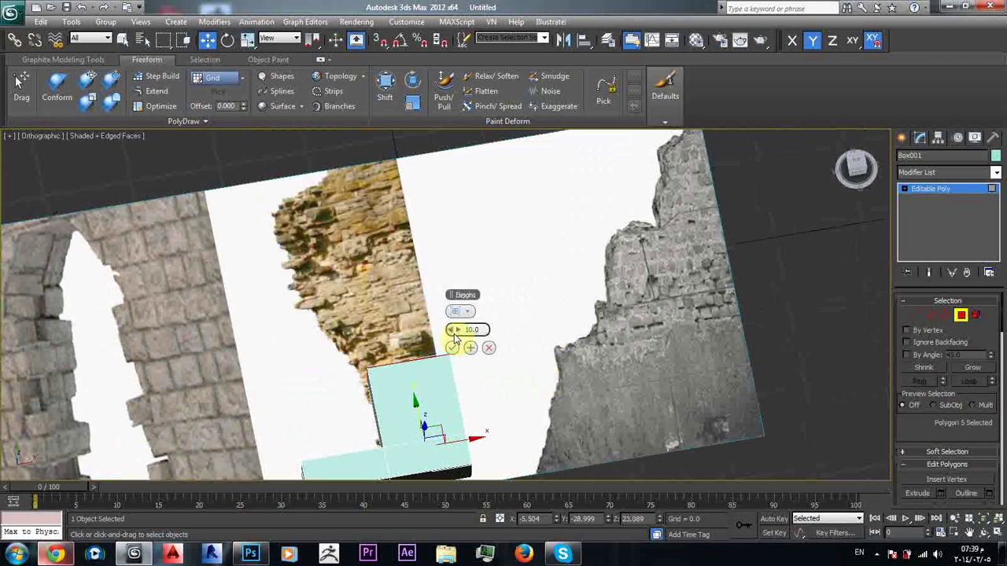
drag(461, 331, 686, 315)
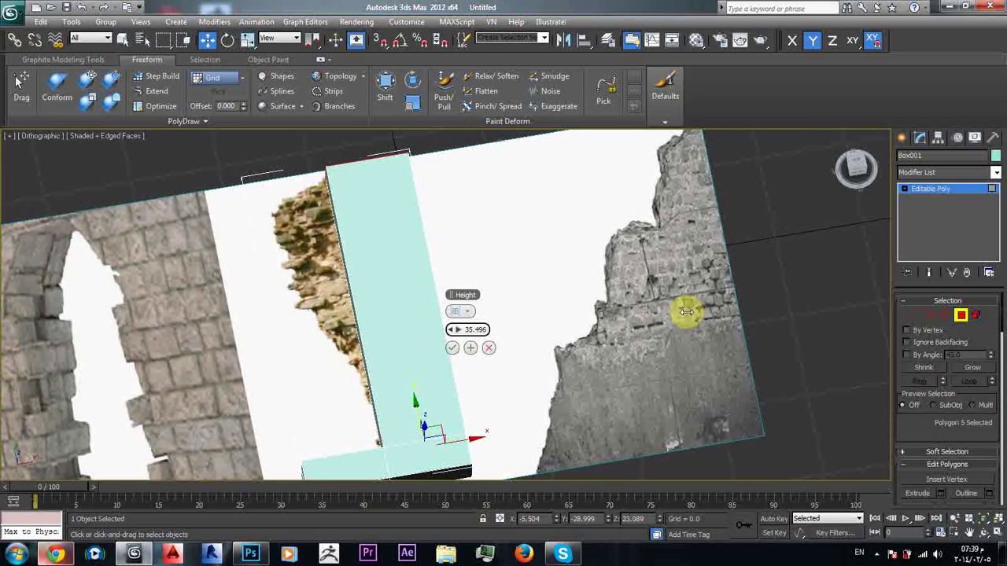
click(451, 348)
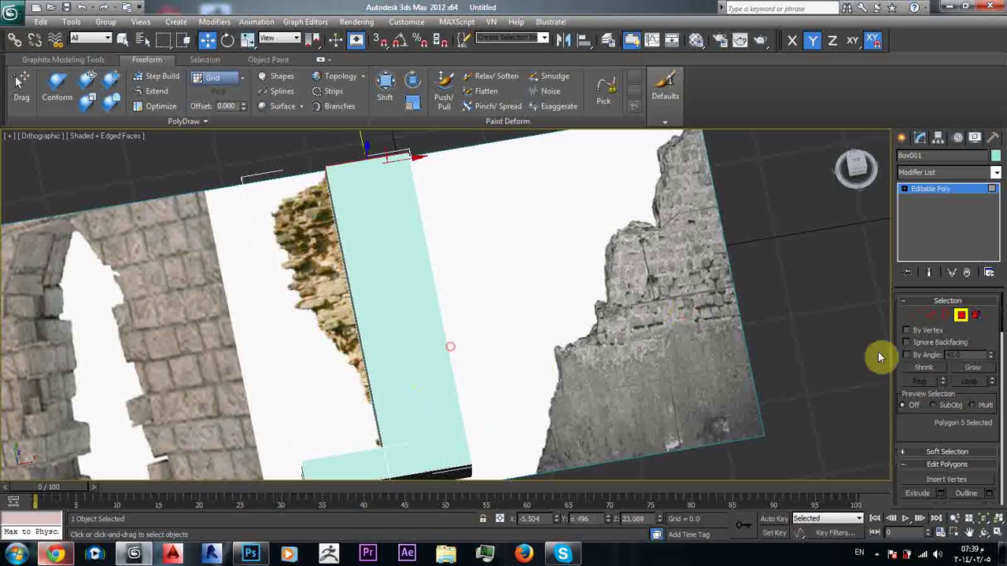
Connect the four long edges of the extruded column with 3 segments, keeping pinch and slide at 0.
click(930, 318)
drag(477, 276, 324, 298)
alt+middle_drag(468, 310, 427, 318)
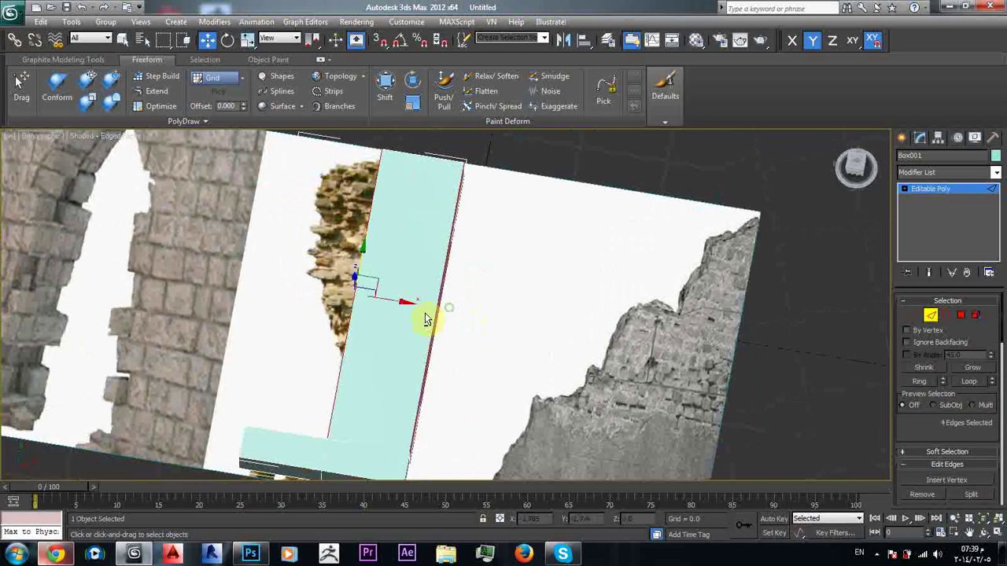
drag(931, 435, 918, 379)
scroll(919, 376, down, 2)
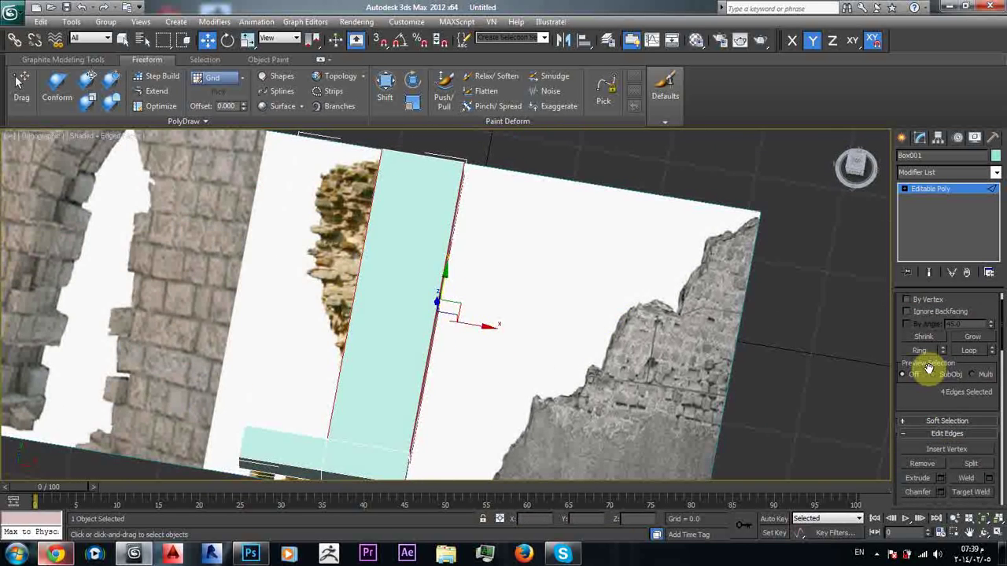
click(917, 478)
alt+middle_drag(670, 384, 627, 375)
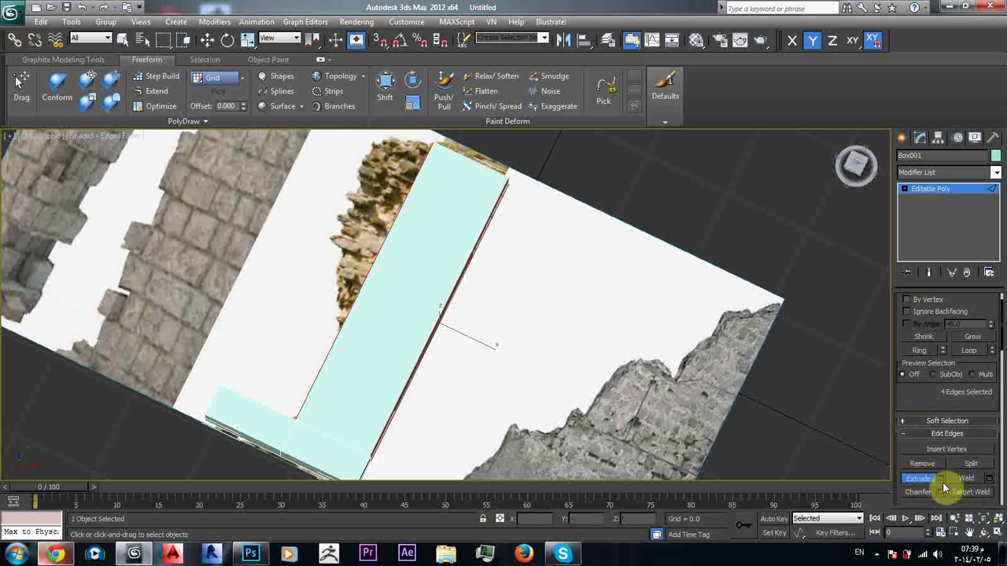
scroll(922, 349, down, 3)
scroll(922, 348, down, 3)
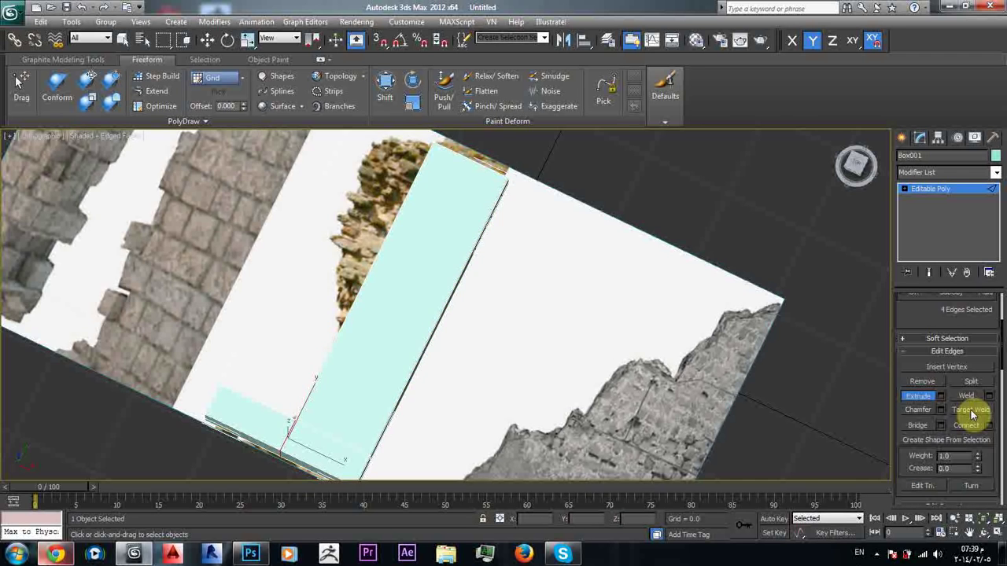
click(988, 425)
key(t)
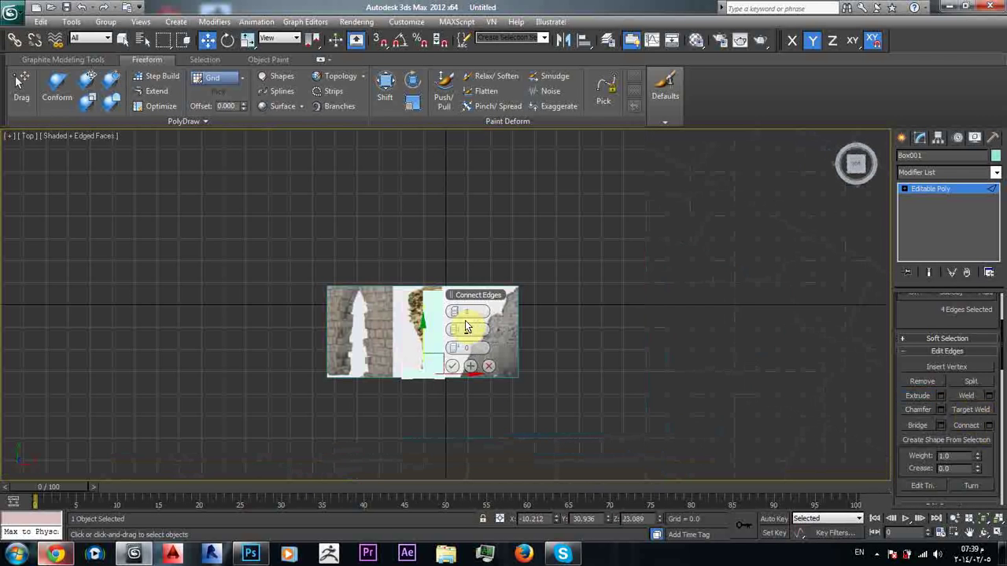
scroll(431, 320, up, 3)
middle_drag(431, 321, 430, 348)
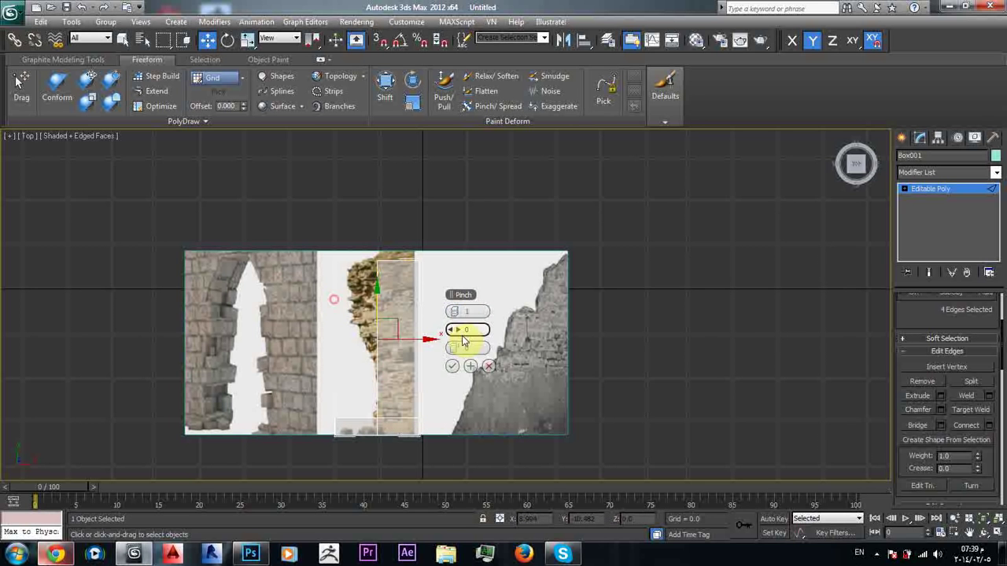
click(459, 313)
click(459, 313)
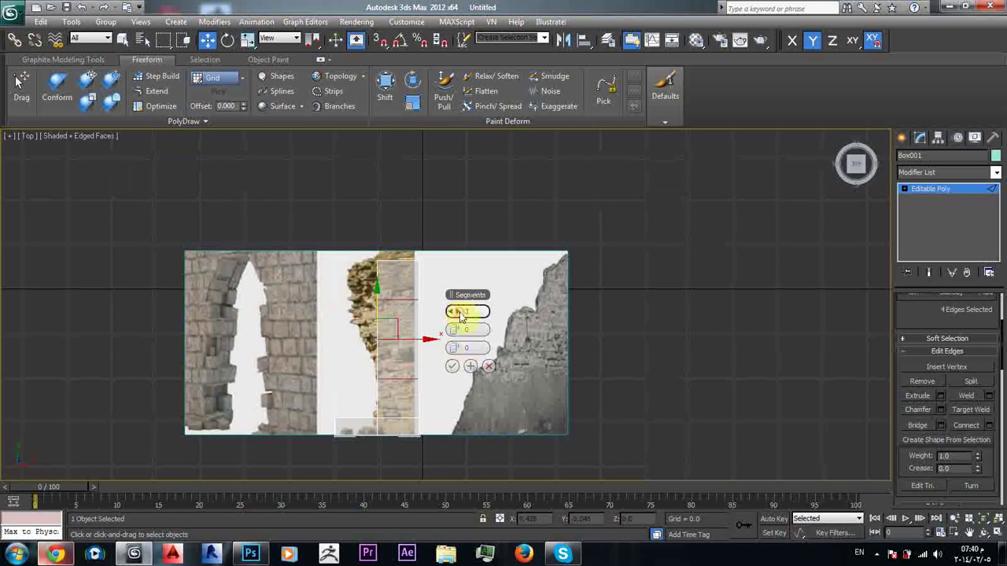
click(452, 366)
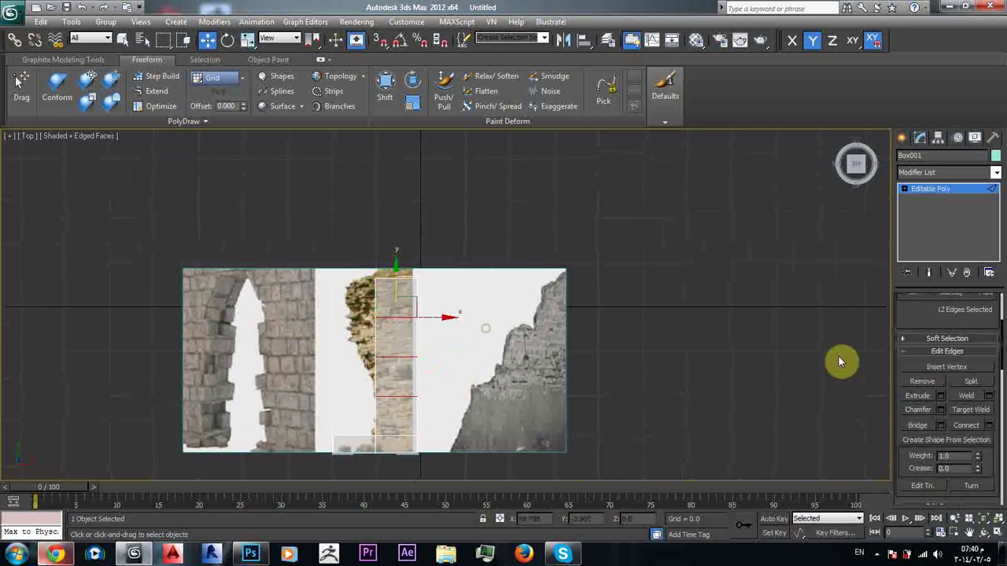
Move the column's four top vertices up to the upper edge of the reference image.
key(1)
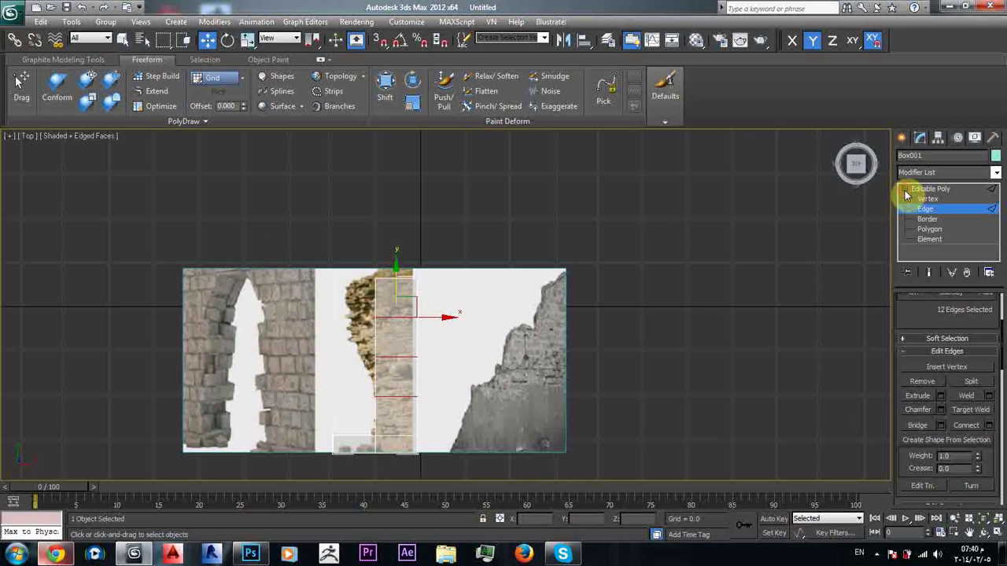
drag(370, 240, 438, 287)
scroll(386, 247, up, 3)
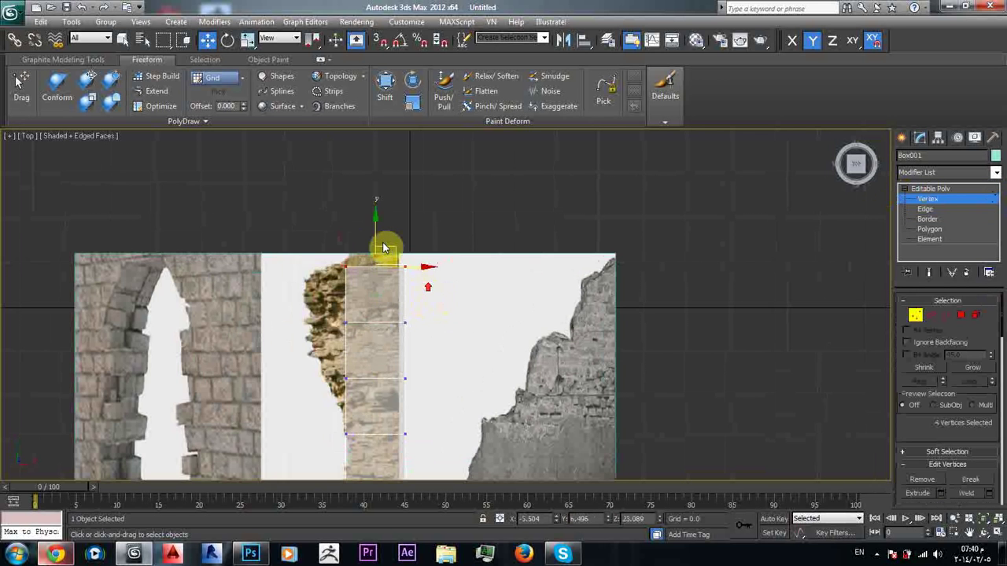
Try to shift the whole second row of column vertices along X toward the pillar's ragged side.
drag(339, 307, 461, 335)
drag(398, 323, 362, 322)
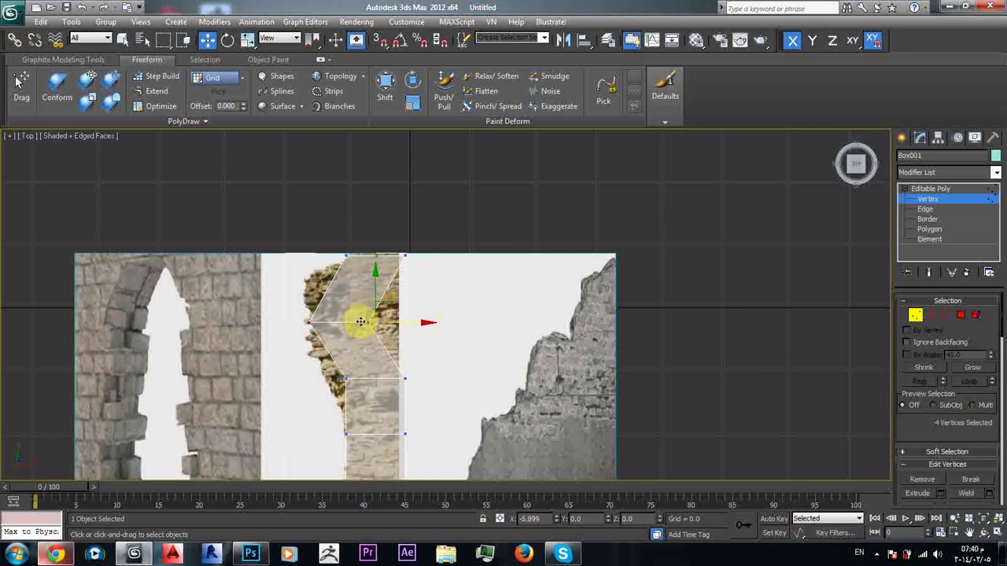
key(ctrl+z)
Fit the upper three vertex pairs on the column's ragged side to the stone pillar's outline.
drag(305, 306, 344, 321)
mouse_move(331, 229)
mouse_down()
mouse_move(373, 266)
mouse_move(336, 246)
mouse_up()
middle_drag(371, 353, 378, 301)
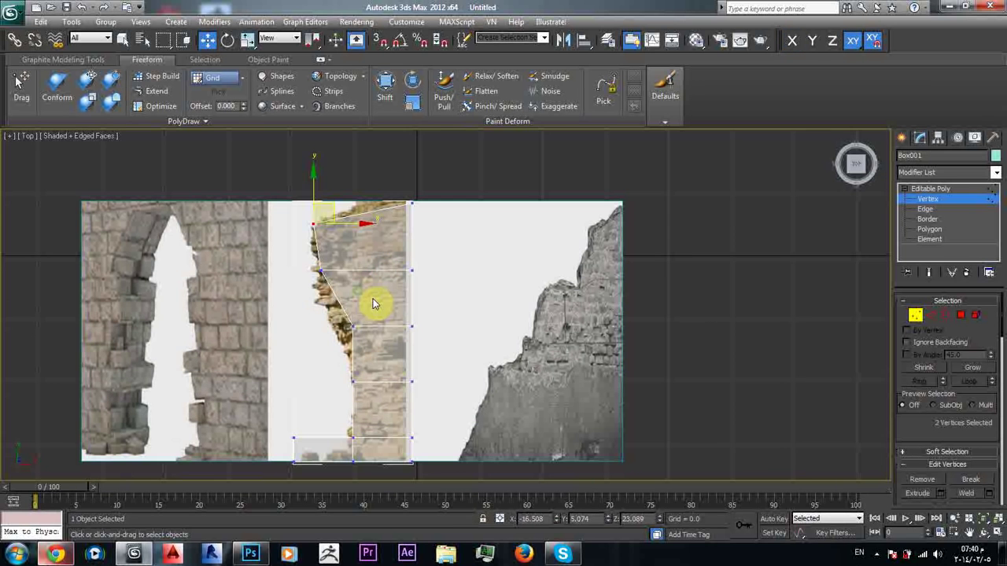
drag(328, 315, 362, 325)
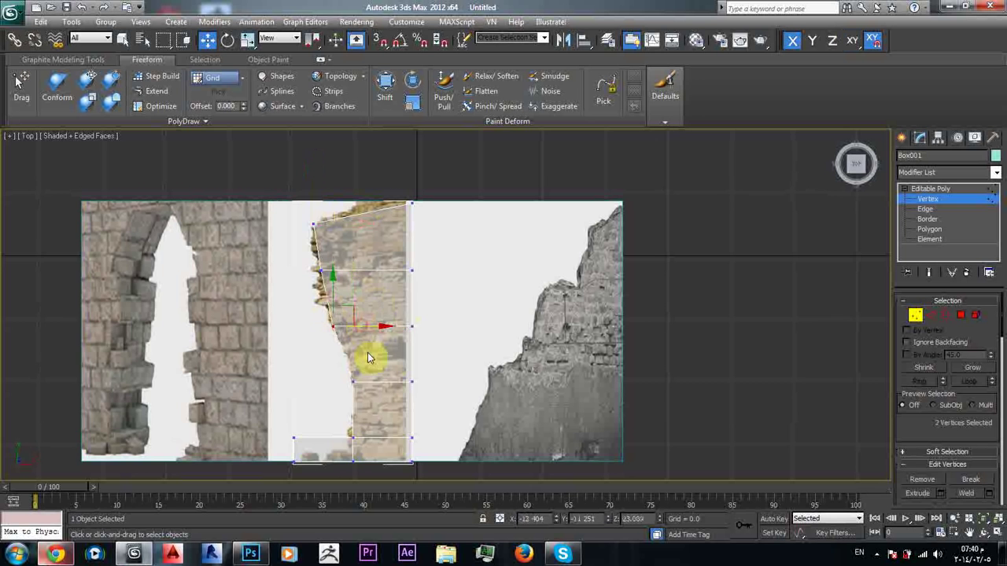
middle_drag(368, 353, 371, 302)
click(794, 373)
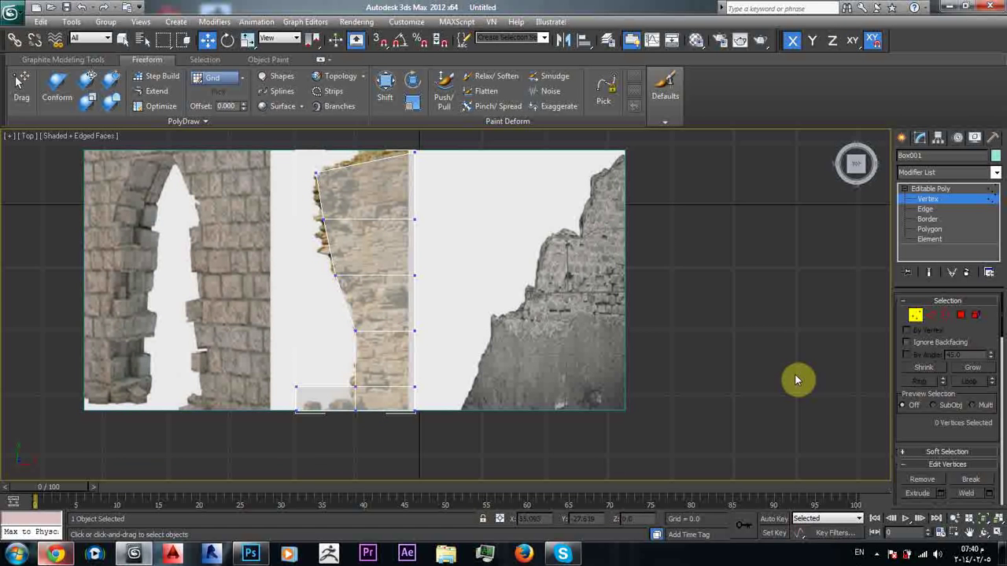
Connect all crosswise edges of the column with 6 segments to divide it lengthwise.
click(932, 317)
middle_drag(472, 308, 468, 339)
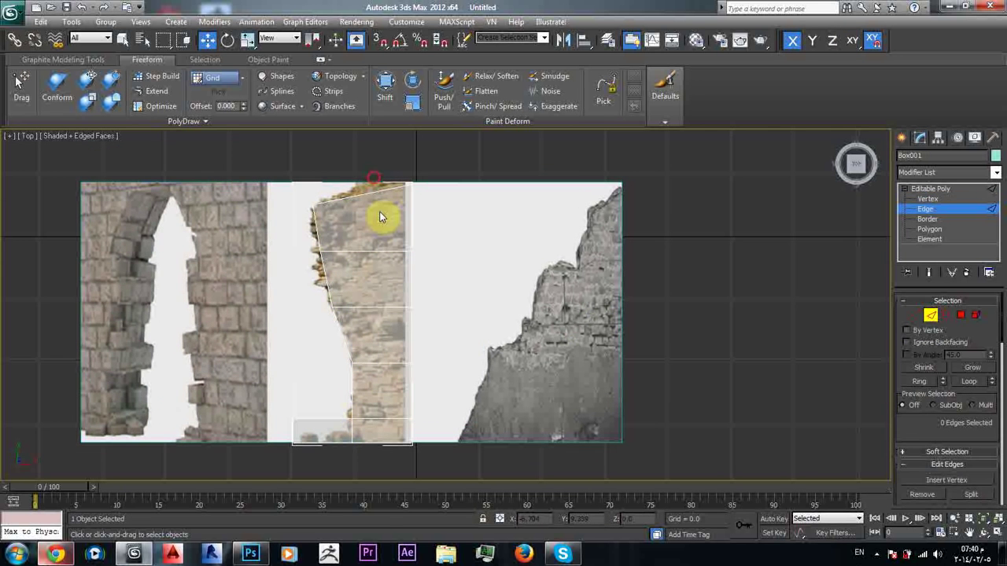
drag(379, 218, 381, 472)
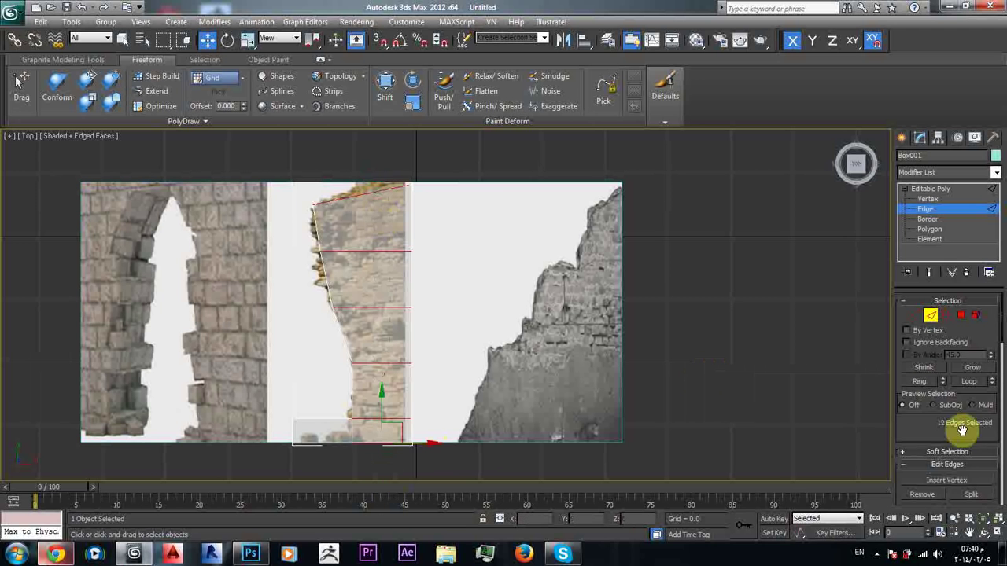
scroll(920, 393, down, 3)
click(989, 439)
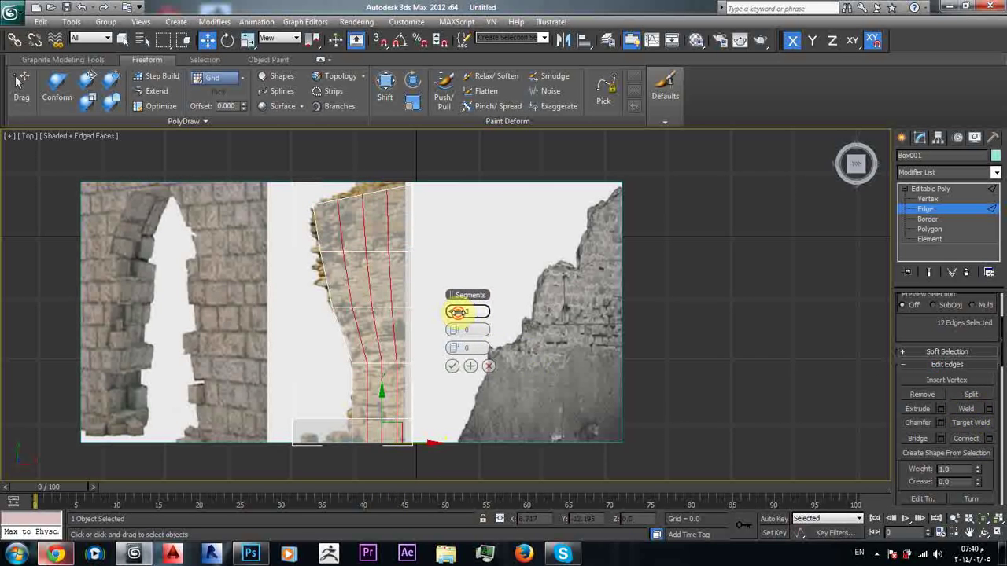
drag(457, 311, 458, 306)
click(452, 366)
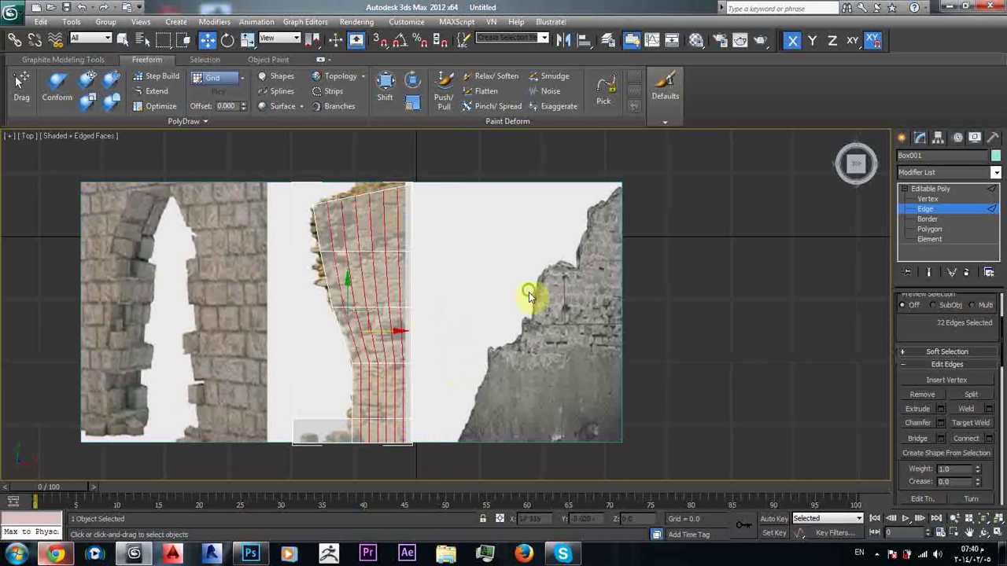
middle_drag(529, 292, 527, 351)
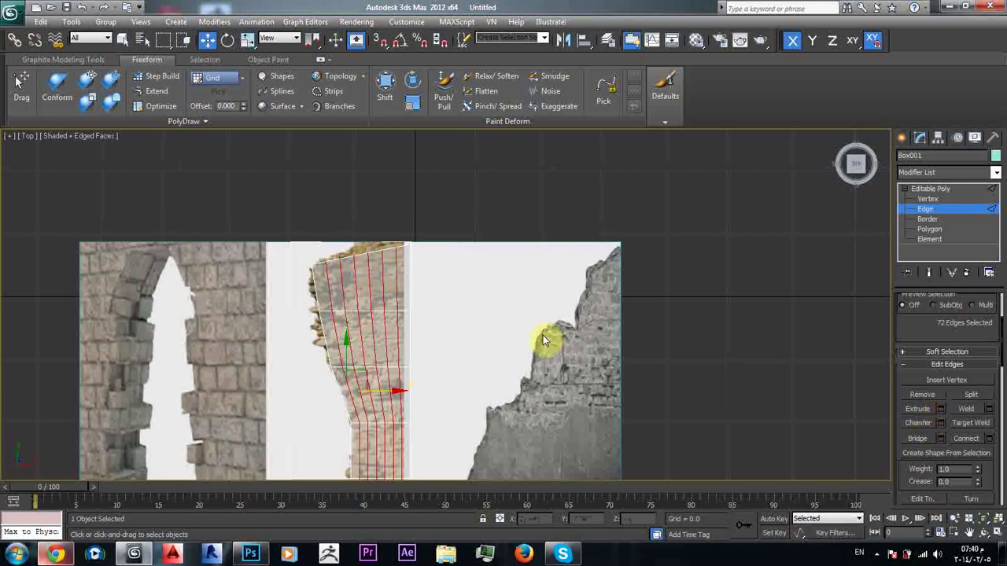
click(461, 288)
scroll(461, 299, down, 2)
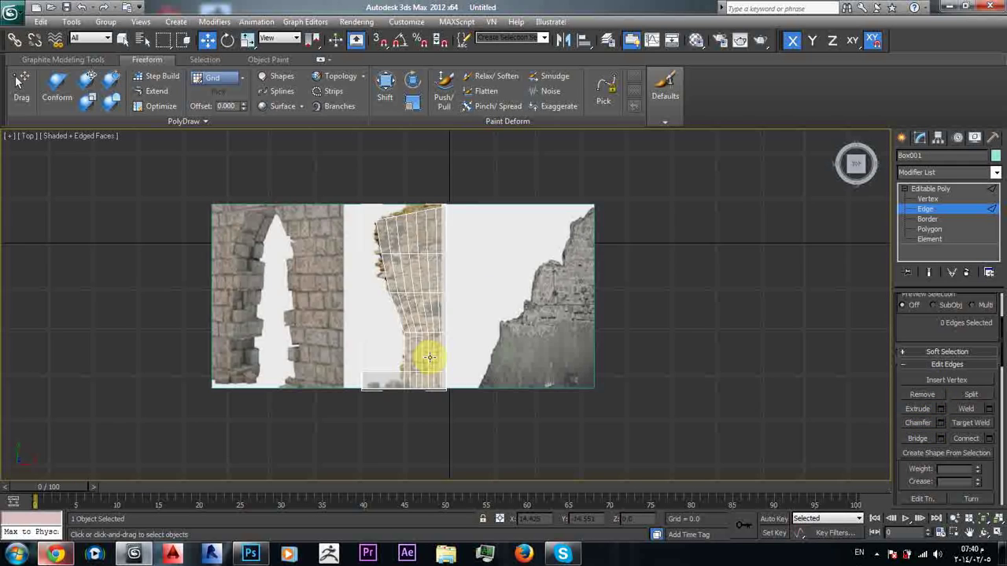
Connect the four edges across the small protruding base block with 6 segments.
scroll(429, 357, up, 3)
middle_drag(378, 389, 417, 327)
drag(355, 328, 348, 430)
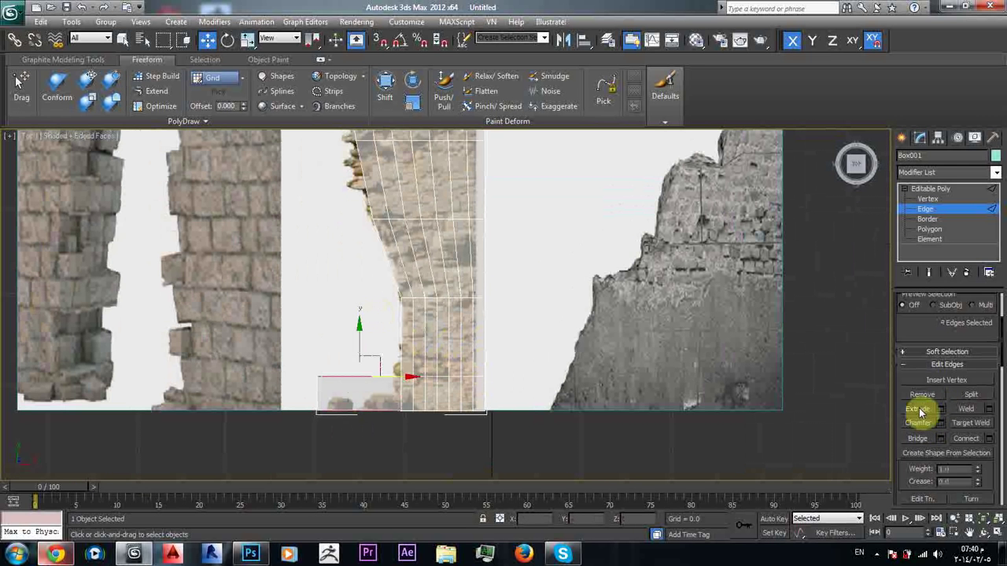
click(989, 438)
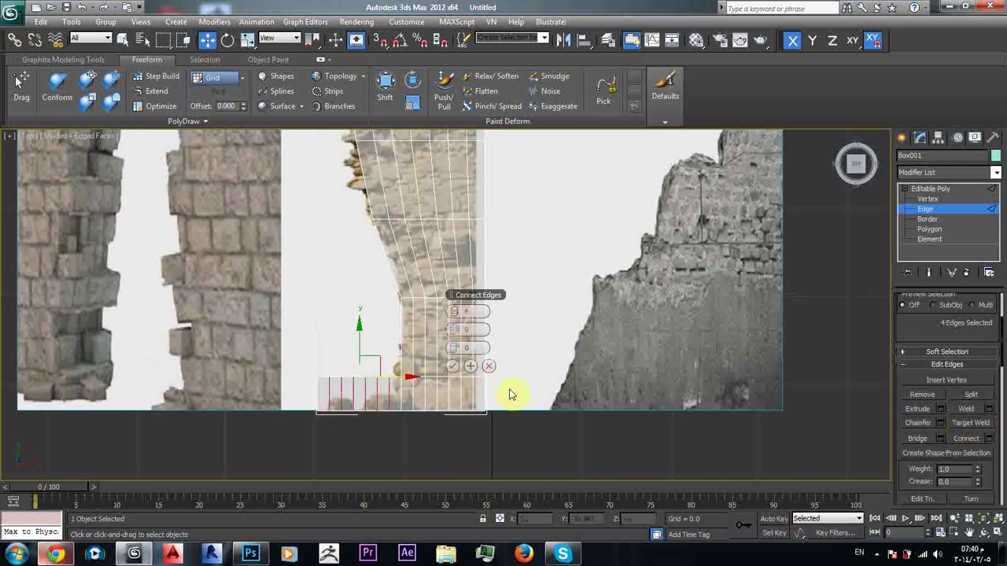
click(452, 366)
Turn off the model's see-through display and select one vertical edge at the base block's inner outer corner.
mouse_move(449, 365)
alt+middle_down()
mouse_move(512, 297)
mouse_move(431, 363)
mouse_move(475, 364)
mouse_move(464, 350)
alt+middle_up()
key(alt+x)
mouse_move(295, 359)
middle_down()
mouse_move(376, 382)
mouse_move(428, 325)
middle_up()
scroll(401, 388, up, 4)
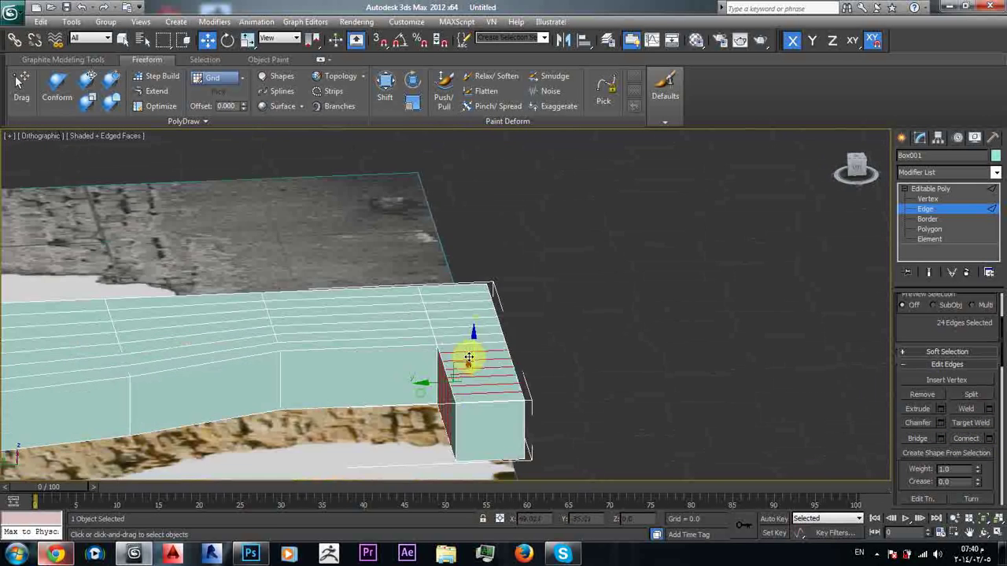
click(458, 413)
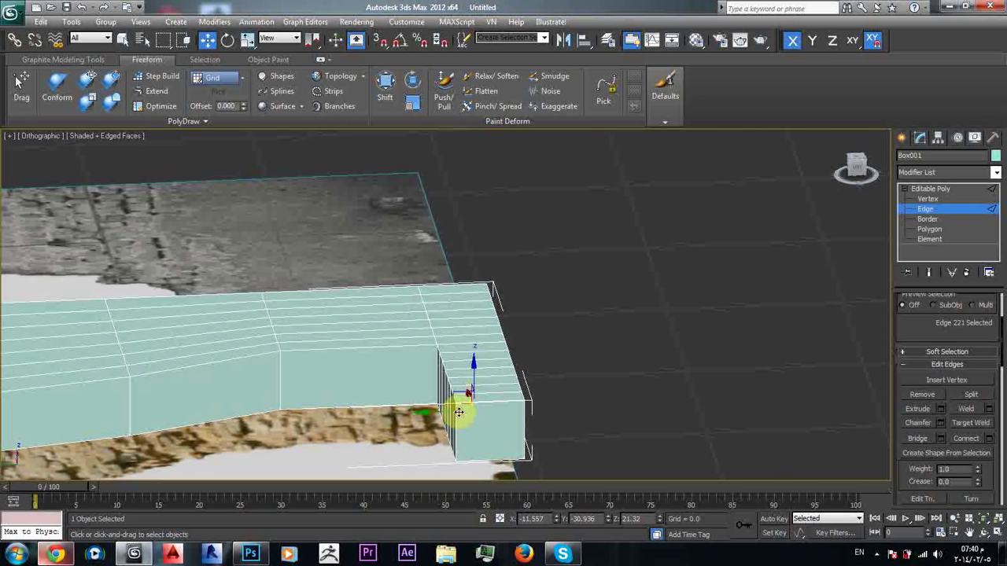
click(453, 412)
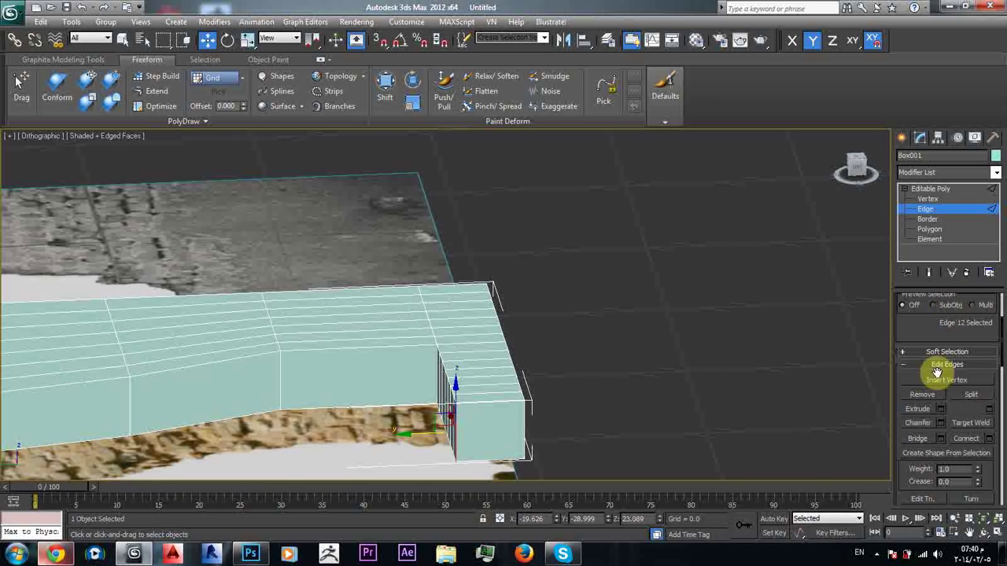
Expand the selection to the ring of vertical edges around the model and connect them with 6 segments.
scroll(933, 344, down, 1)
scroll(935, 350, down, 2)
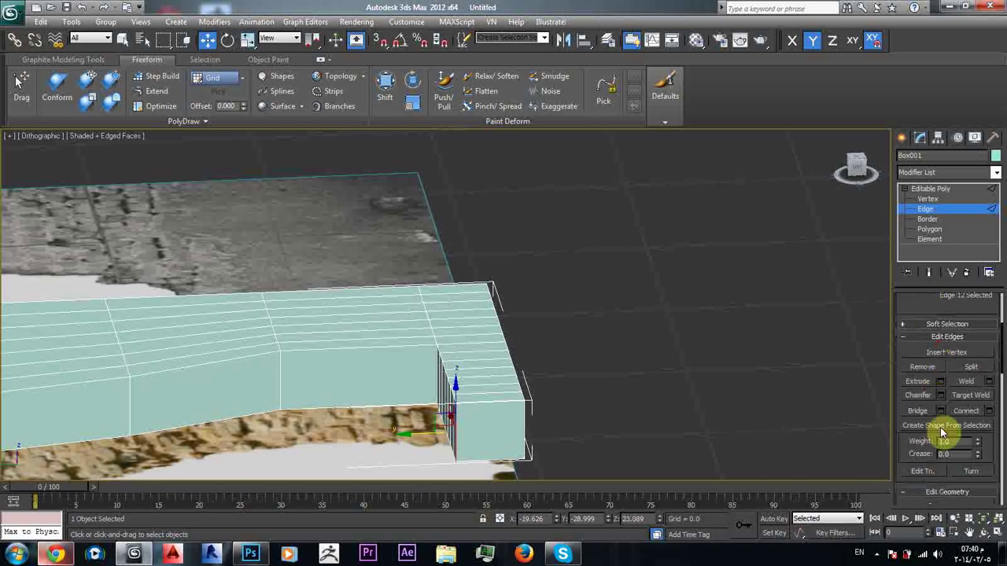
scroll(948, 415, down, 2)
scroll(941, 410, up, 10)
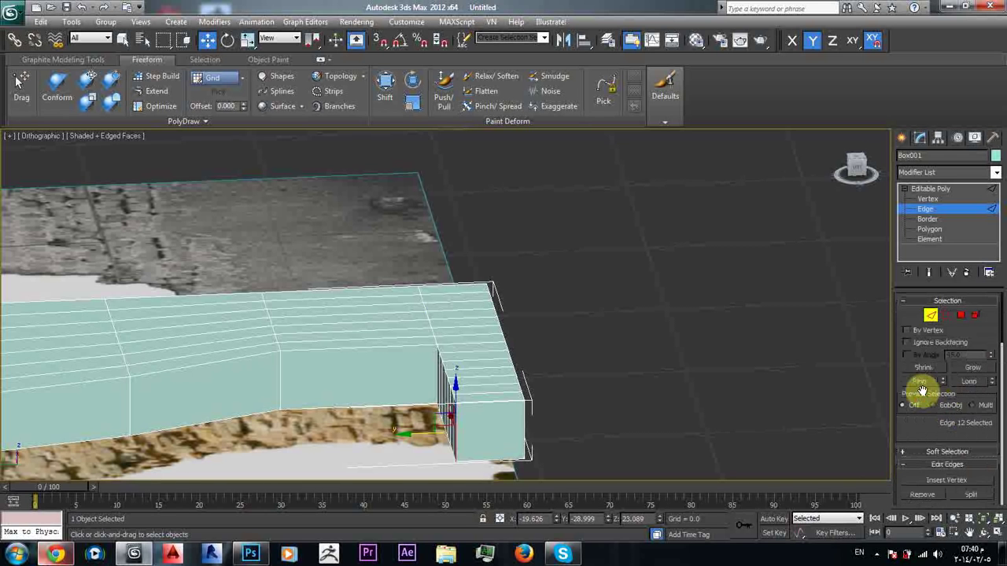
click(918, 381)
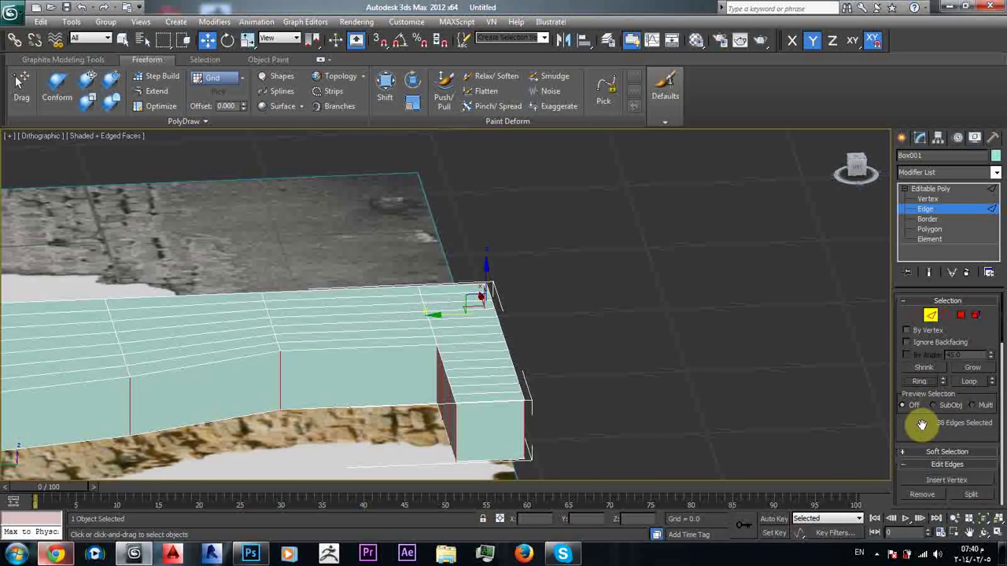
scroll(932, 401, down, 5)
click(988, 443)
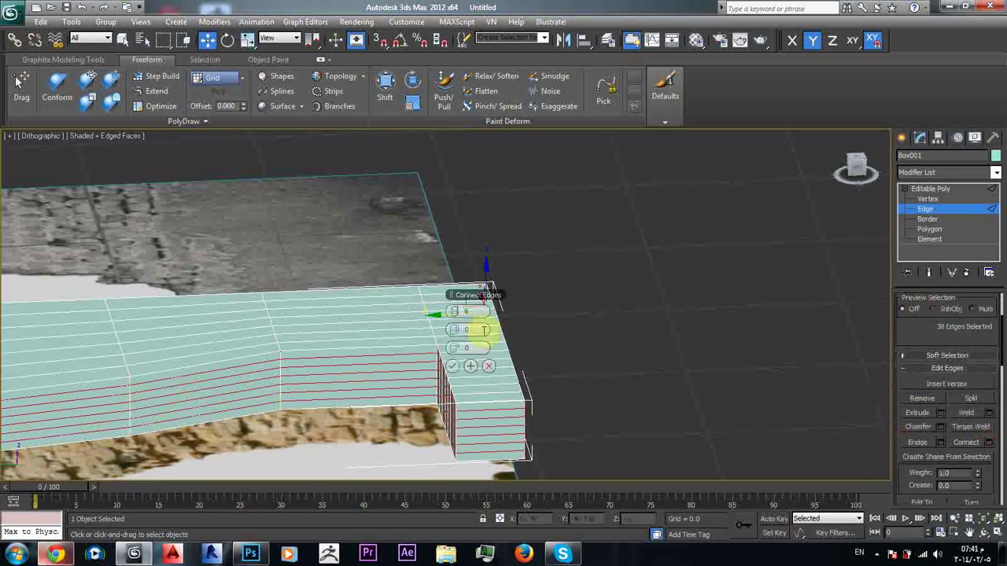
click(453, 368)
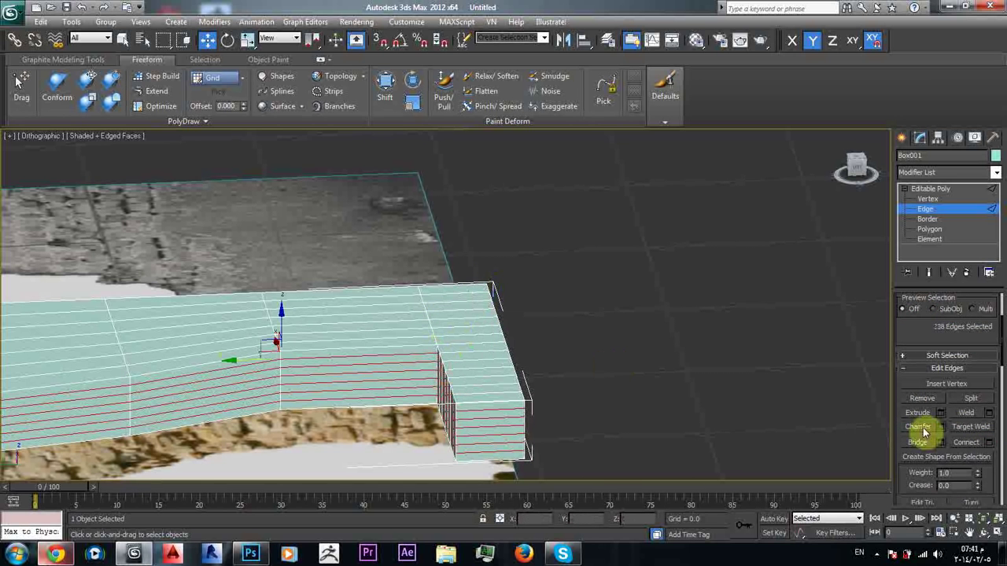
Select the loop of front-face border edges along the column's ragged side.
click(422, 348)
scroll(503, 358, up, 4)
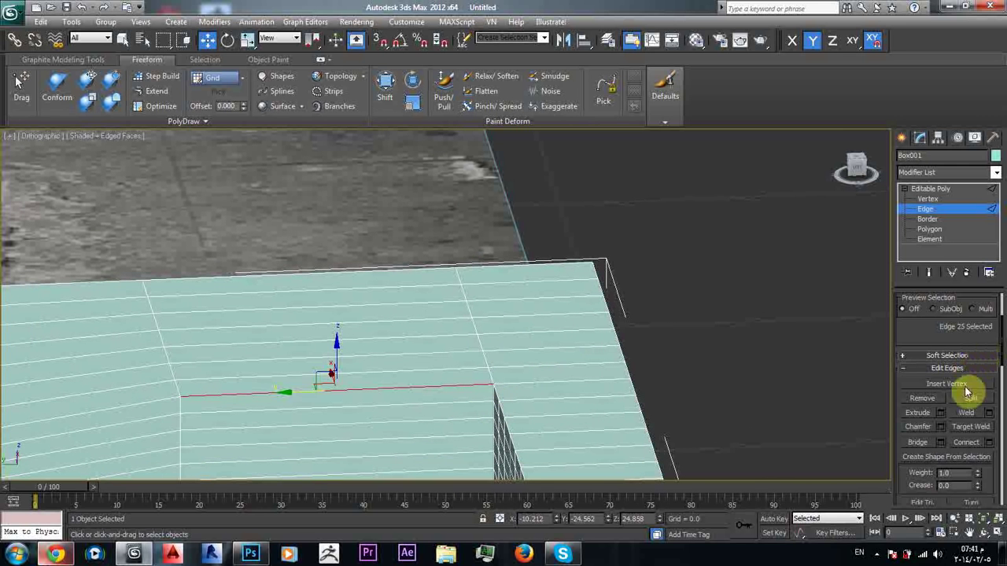
scroll(928, 347, up, 2)
scroll(932, 348, up, 4)
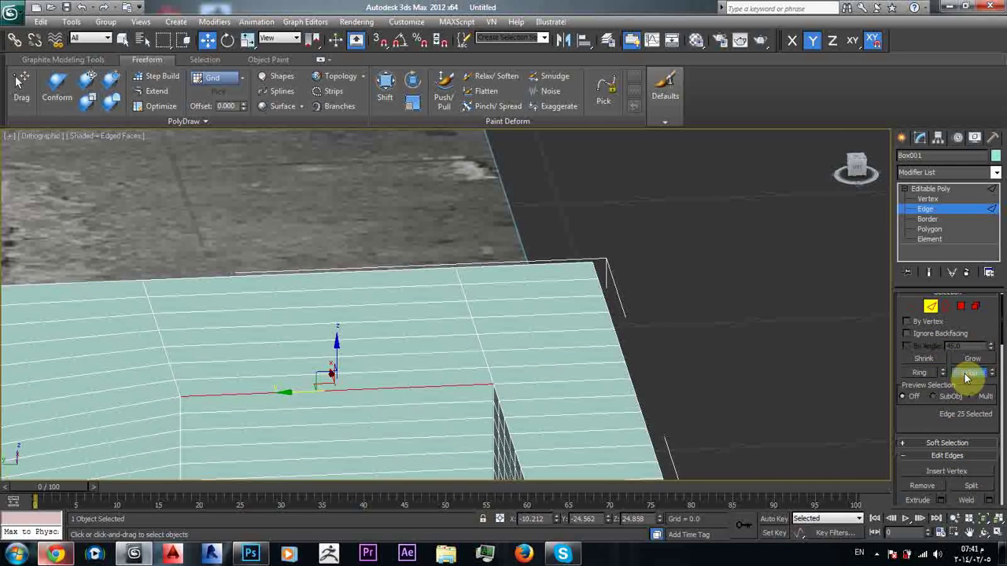
click(969, 373)
Add the front-face border loops of the column's upper end and straight long side to the edge selection.
middle_drag(439, 386, 503, 358)
scroll(405, 360, down, 4)
alt+middle_drag(121, 396, 402, 343)
ctrl+click(386, 381)
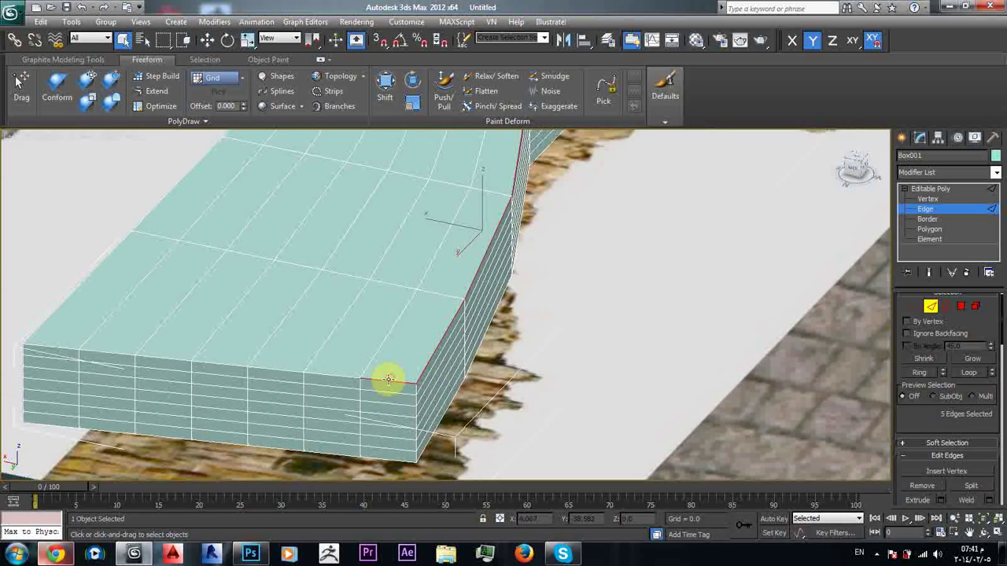
click(969, 373)
alt+middle_drag(366, 418, 270, 416)
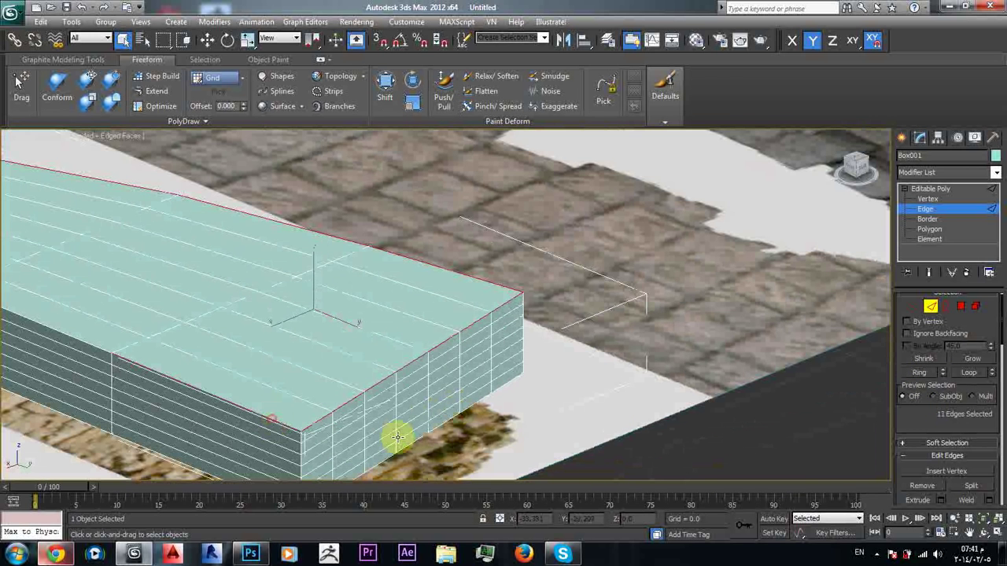
click(967, 375)
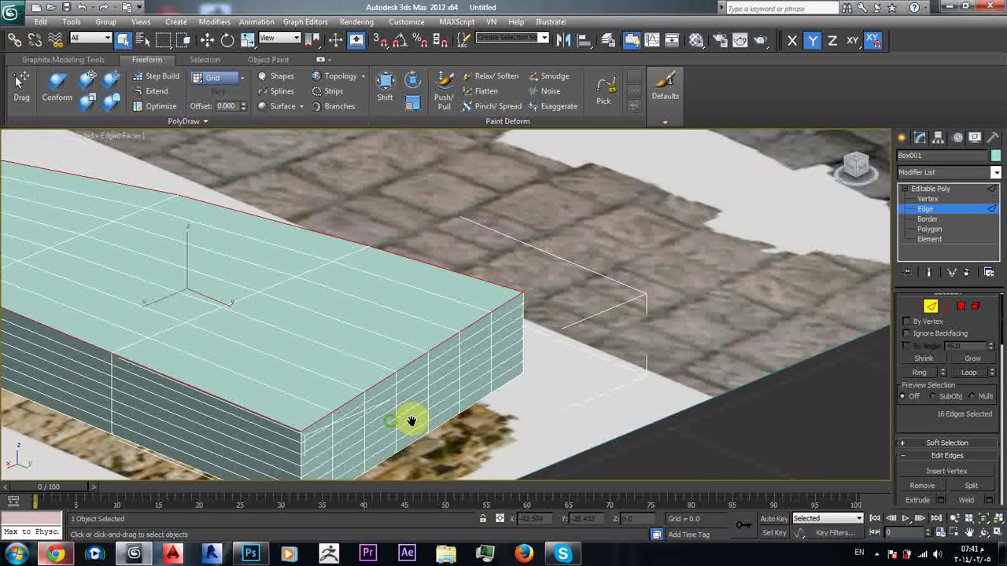
Add the front-face border edges of the base block's short side and the pillar's bottom end to the selection.
alt+middle_drag(416, 420, 569, 359)
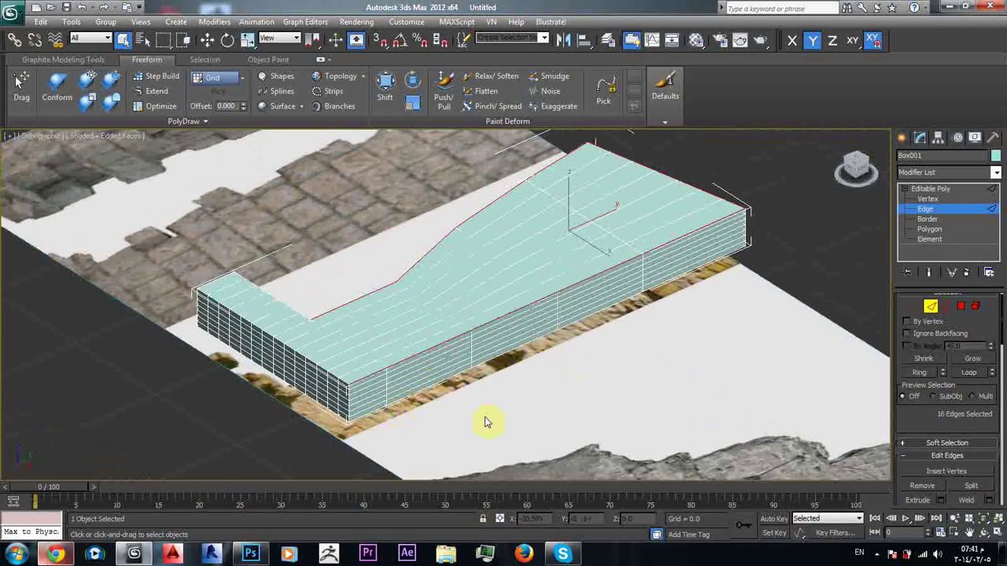
alt+middle_drag(508, 370, 708, 409)
middle_drag(708, 409, 674, 349)
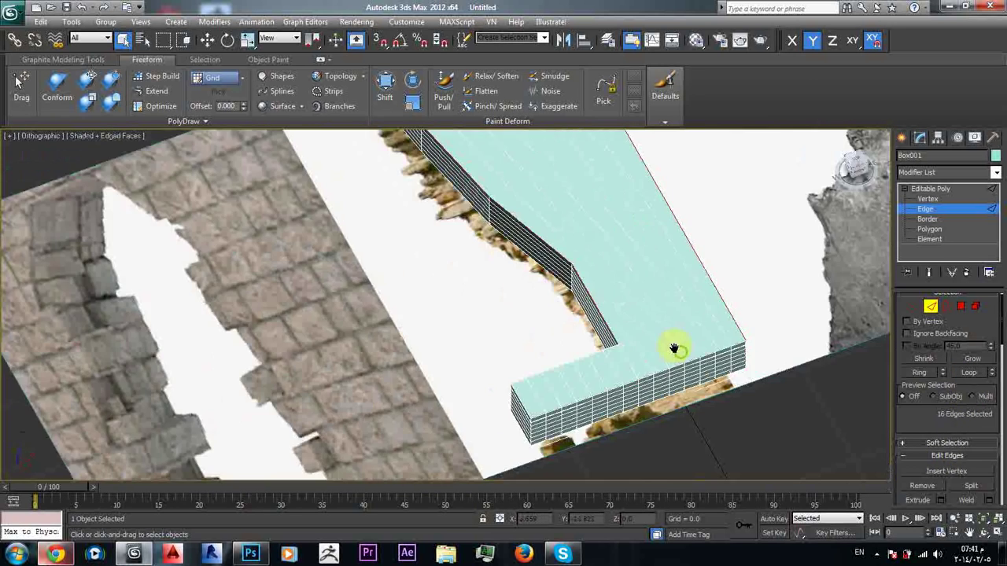
scroll(490, 380, up, 4)
middle_drag(732, 361, 532, 357)
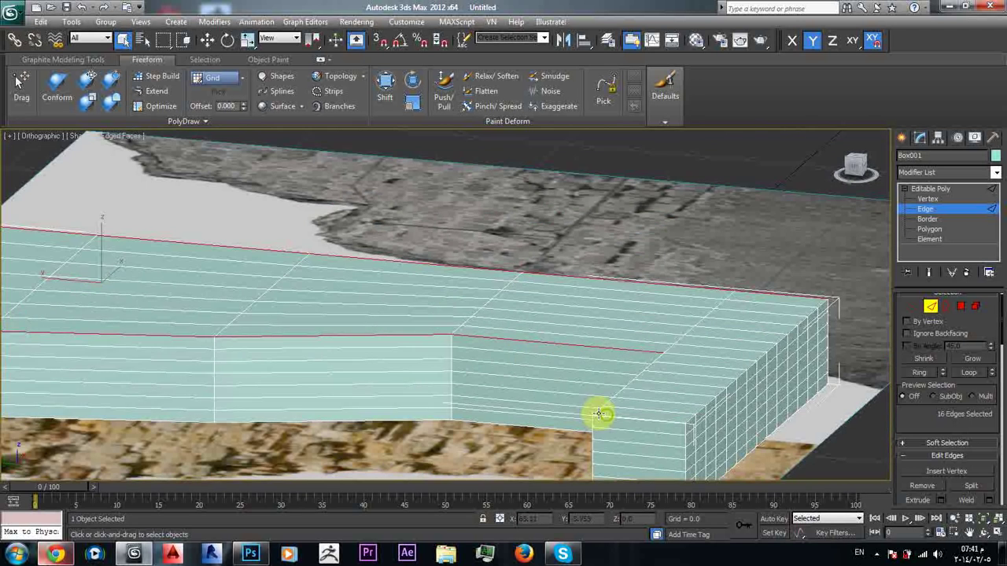
alt+middle_drag(598, 411, 618, 412)
ctrl+click(629, 443)
ctrl+click(654, 410)
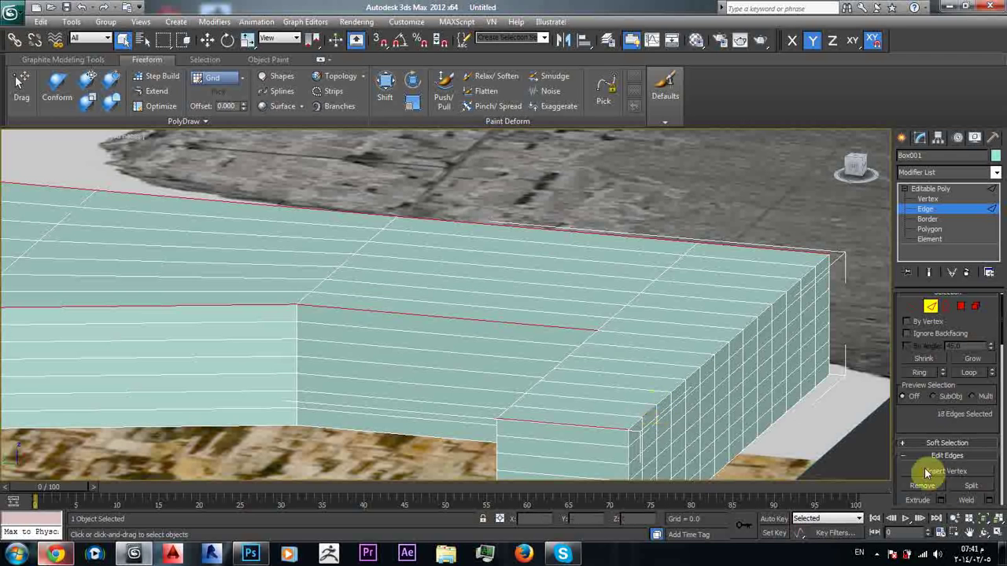
click(969, 374)
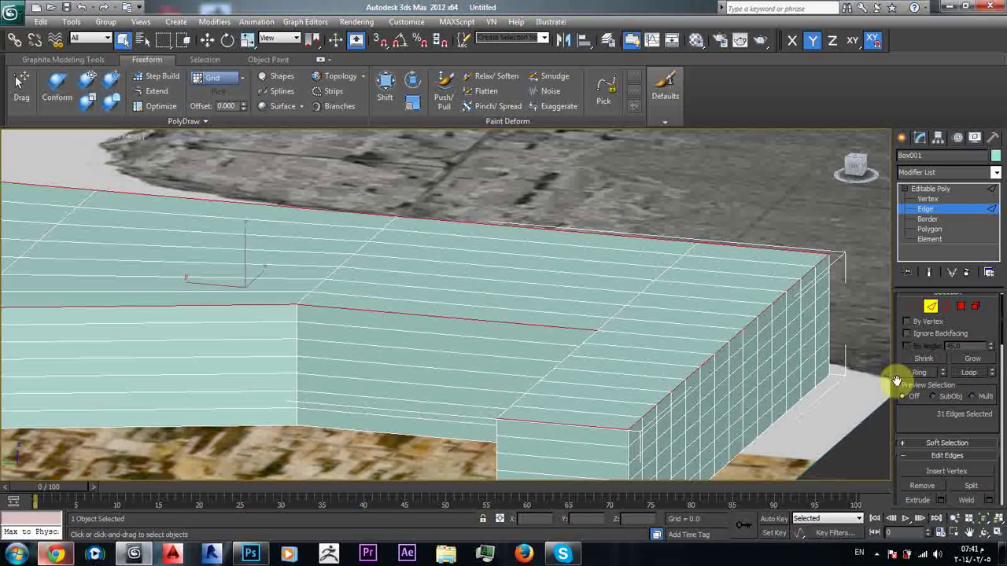
Add the border loop along the base block's inner step to complete the front-face outline selection.
alt+middle_drag(881, 384, 756, 354)
ctrl+click(757, 324)
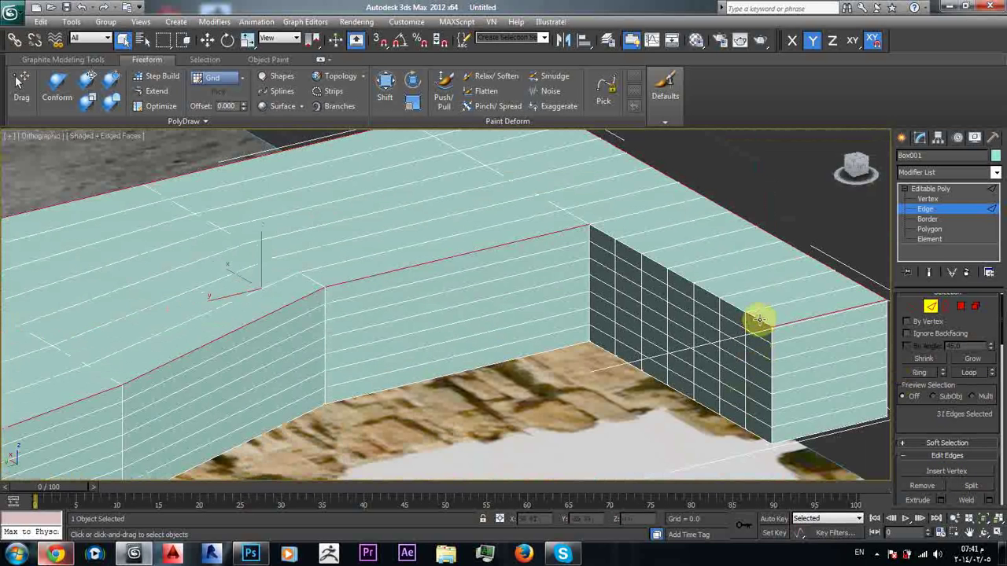
click(969, 373)
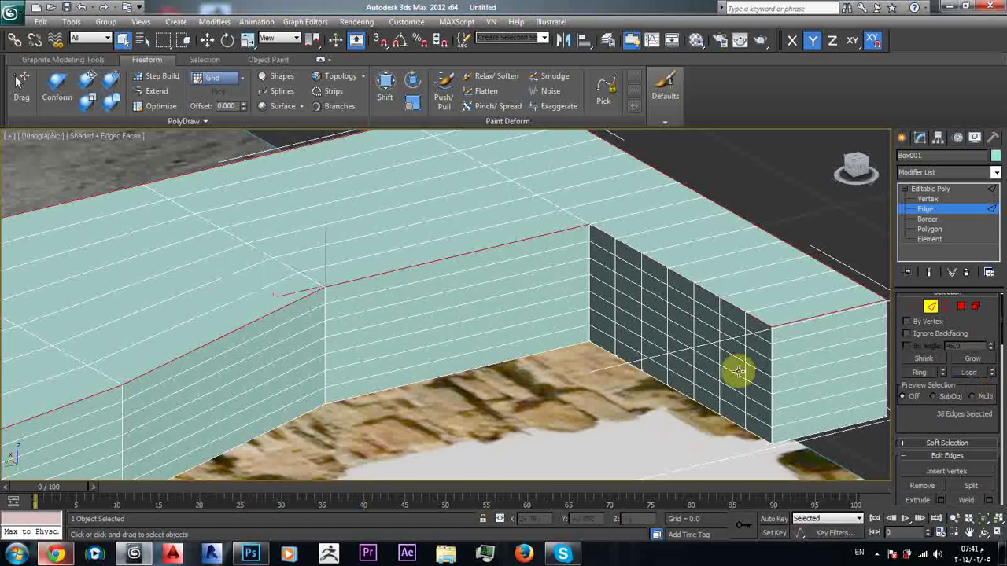
alt+middle_drag(742, 370, 691, 375)
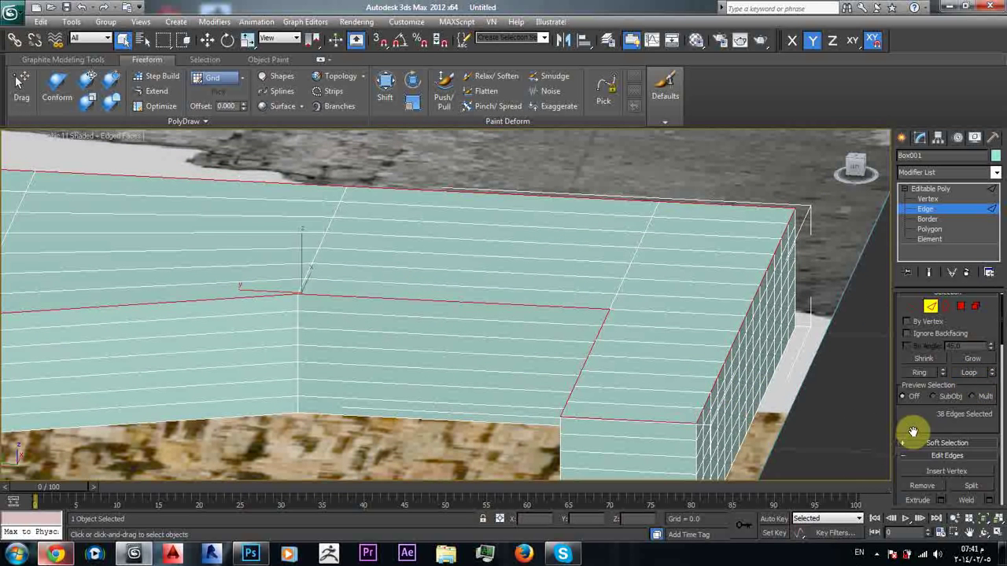
Chamfer the selected front-face outline edges with an amount of 0.168 and 2 segments.
scroll(911, 432, down, 2)
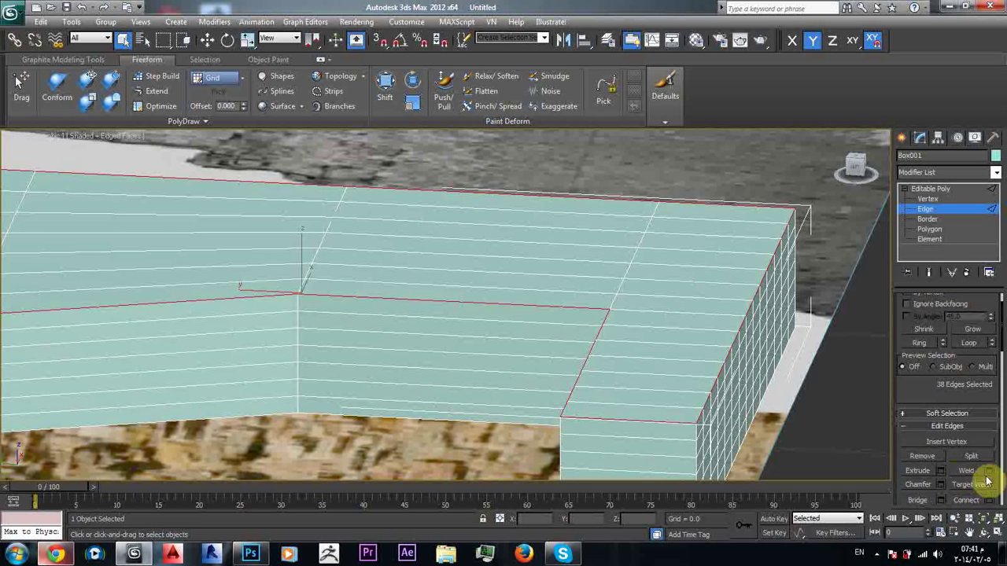
scroll(917, 362, down, 1)
scroll(917, 362, down, 2)
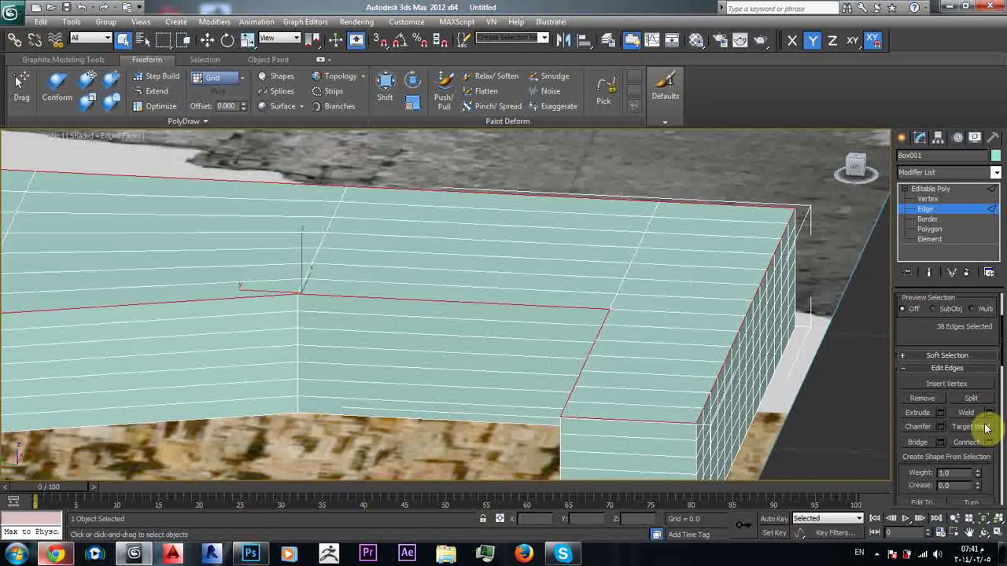
click(941, 426)
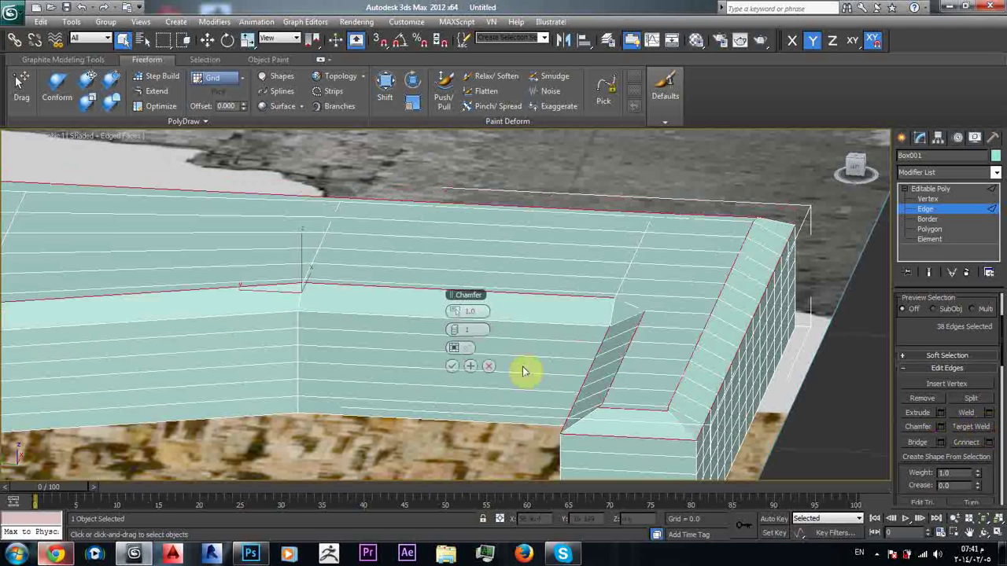
mouse_move(457, 316)
mouse_down()
mouse_move(437, 316)
mouse_move(457, 332)
mouse_move(439, 313)
mouse_up()
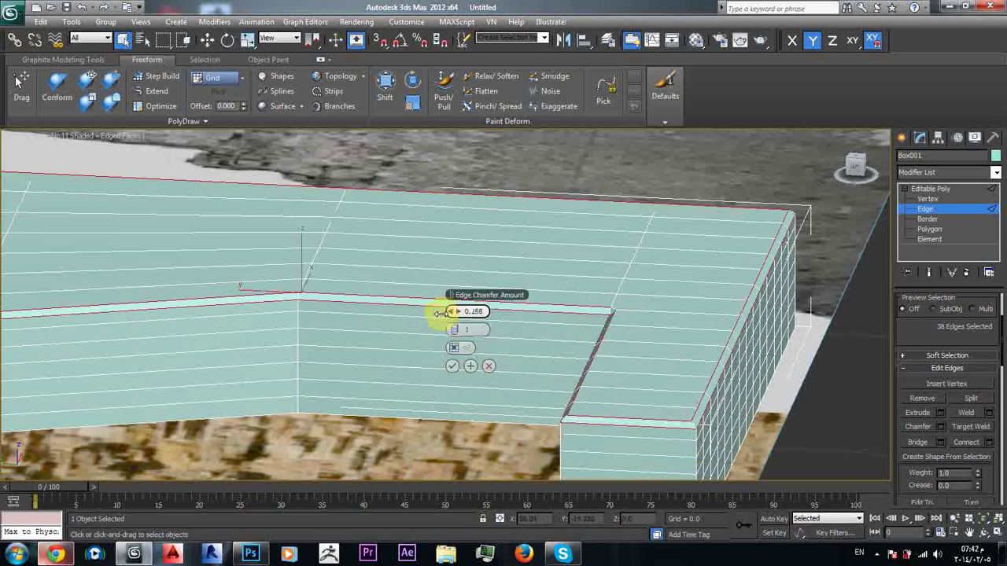
click(456, 331)
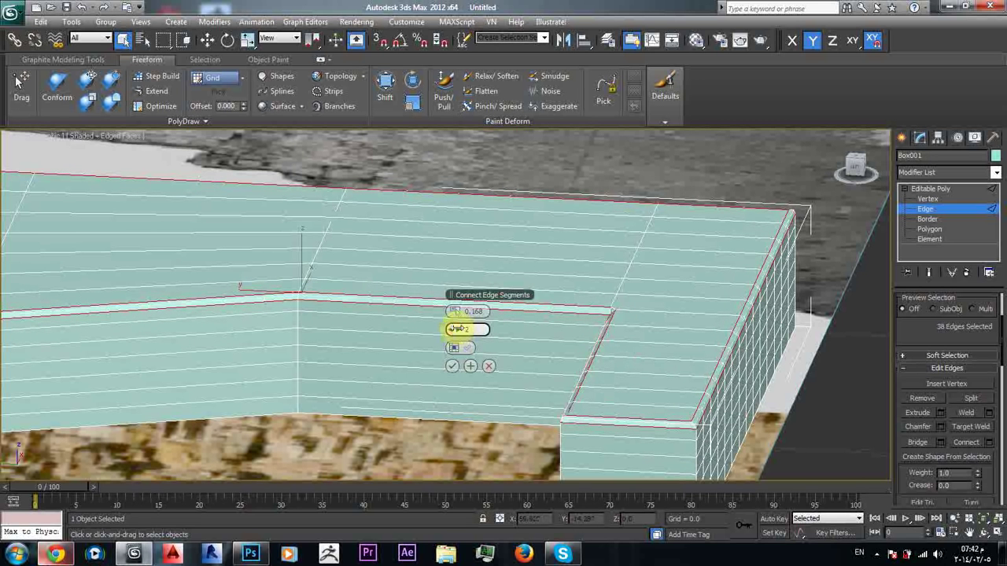
click(456, 331)
click(456, 330)
click(457, 330)
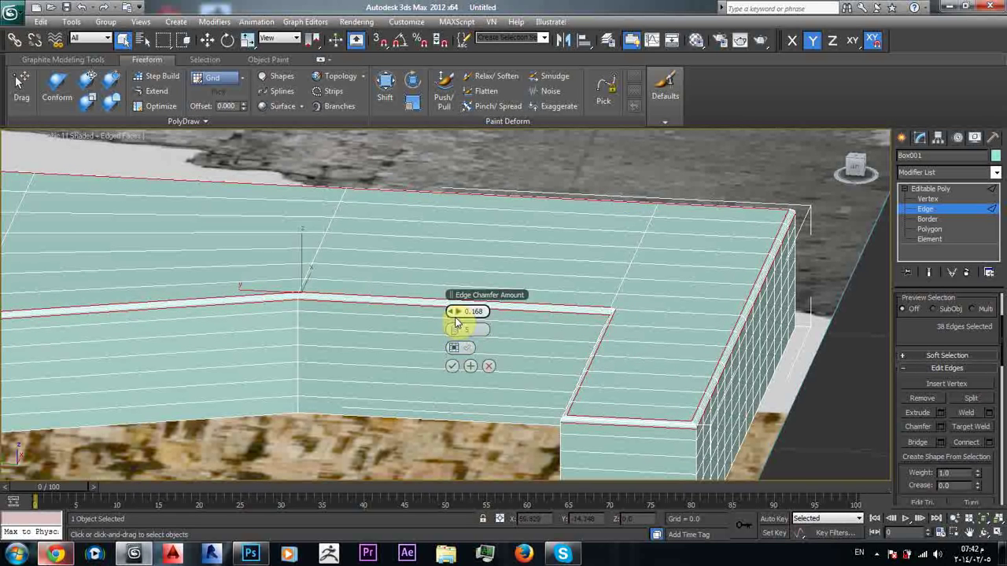
drag(455, 322, 454, 331)
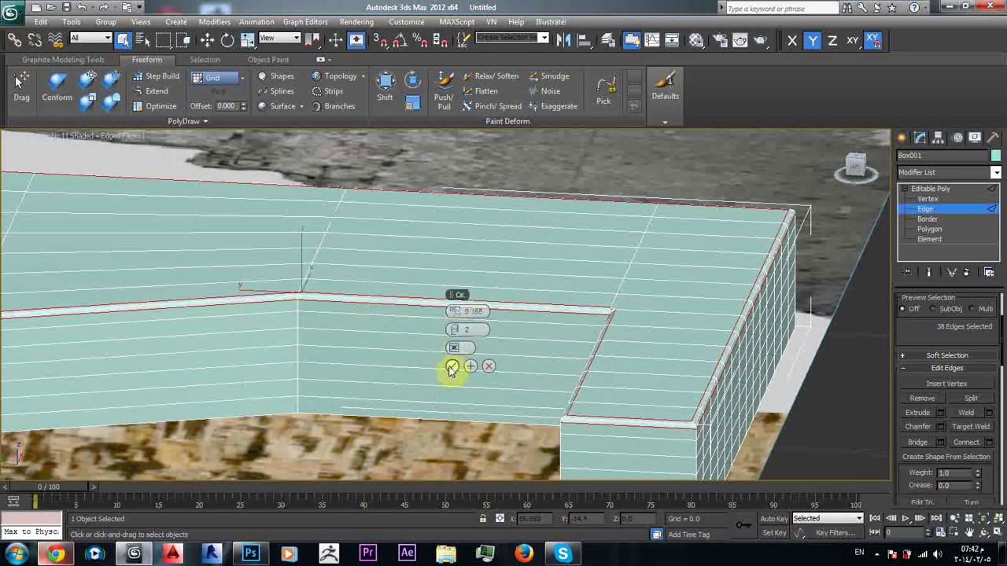
click(452, 366)
Apply a TurboSmooth modifier to the pillar, deselect it and view the whole smoothed shape.
click(936, 172)
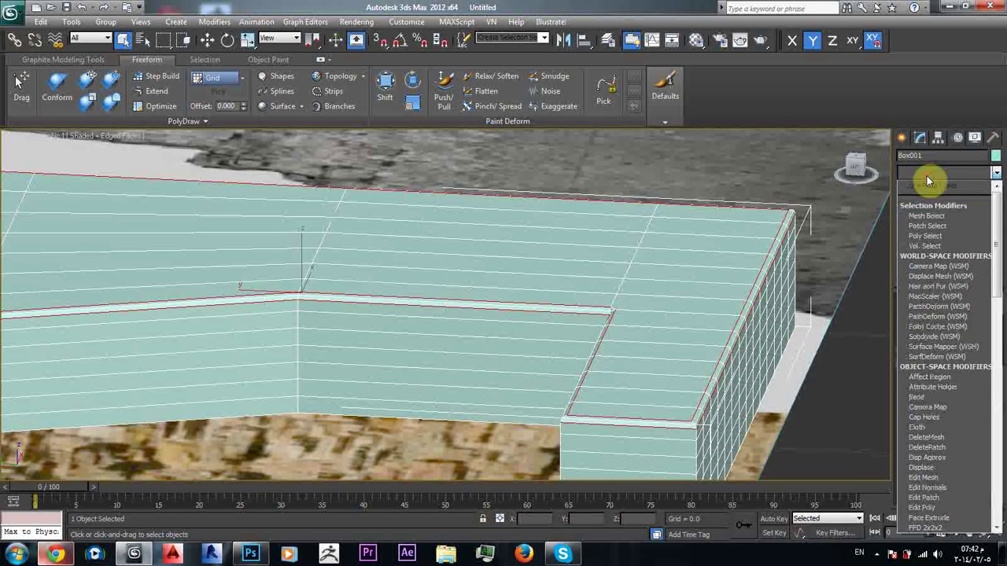
key(t)
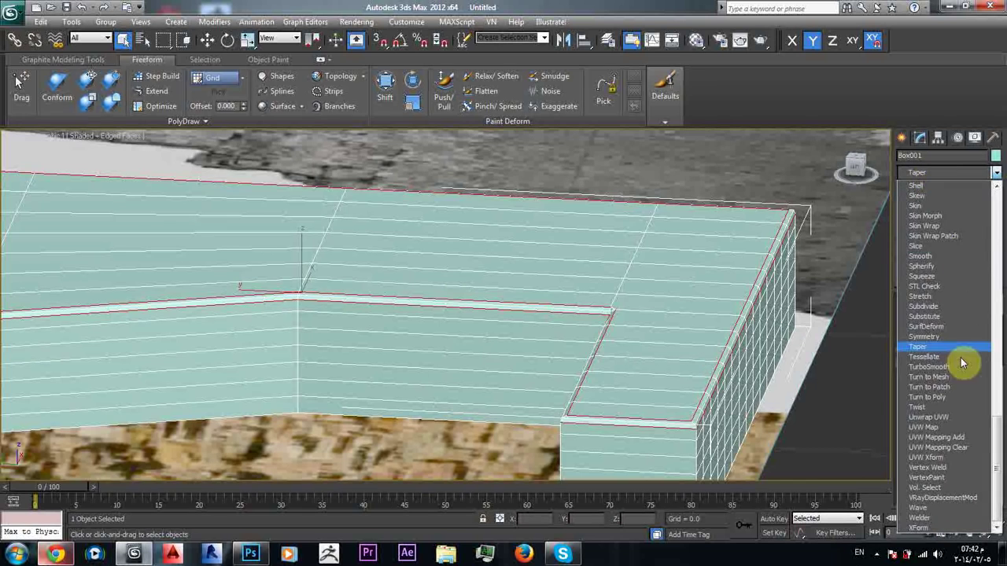
click(961, 366)
alt+middle_drag(837, 357, 598, 324)
scroll(748, 339, down, 3)
scroll(703, 324, down, 4)
click(129, 184)
scroll(428, 254, up, 6)
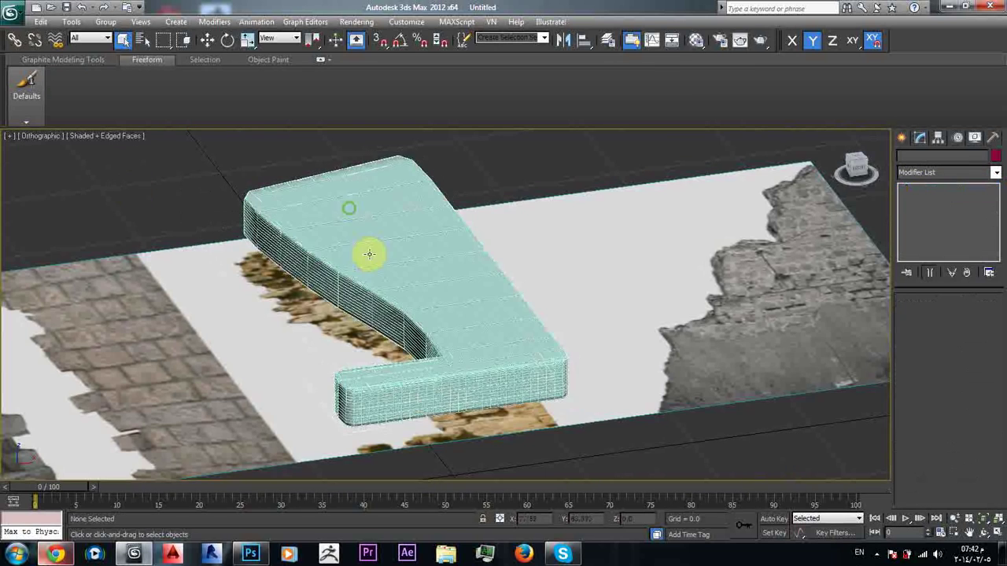
Select the smoothed pillar and convert it to an Editable Poly.
right_click(464, 246)
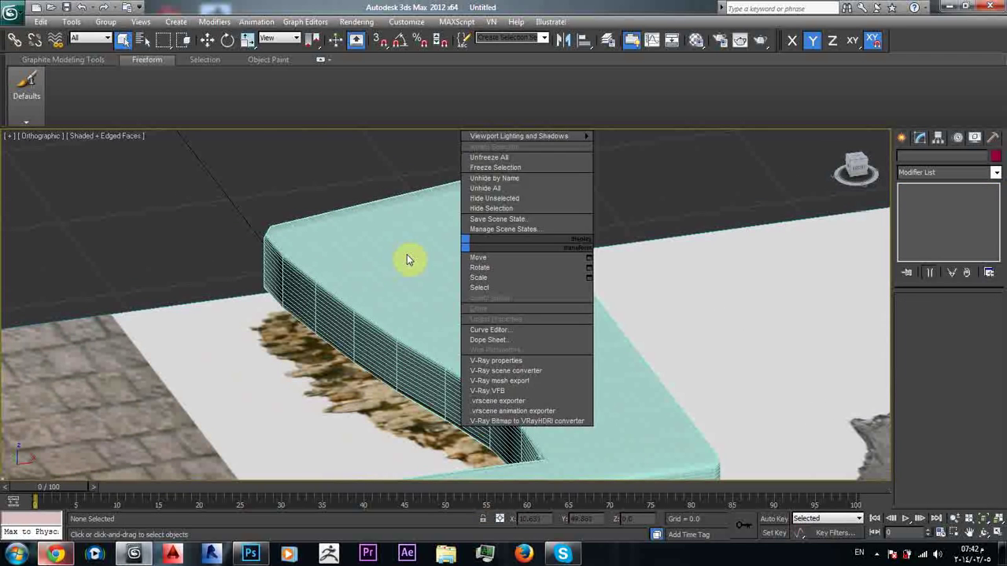
click(407, 254)
click(407, 254)
right_click(407, 254)
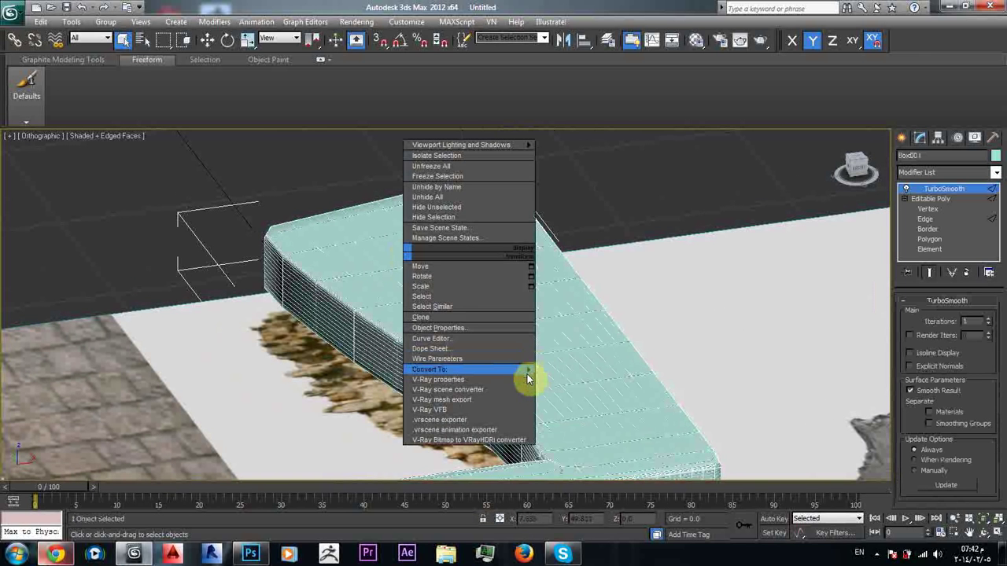
mouse_move(521, 369)
click(570, 380)
alt+middle_drag(566, 353, 572, 315)
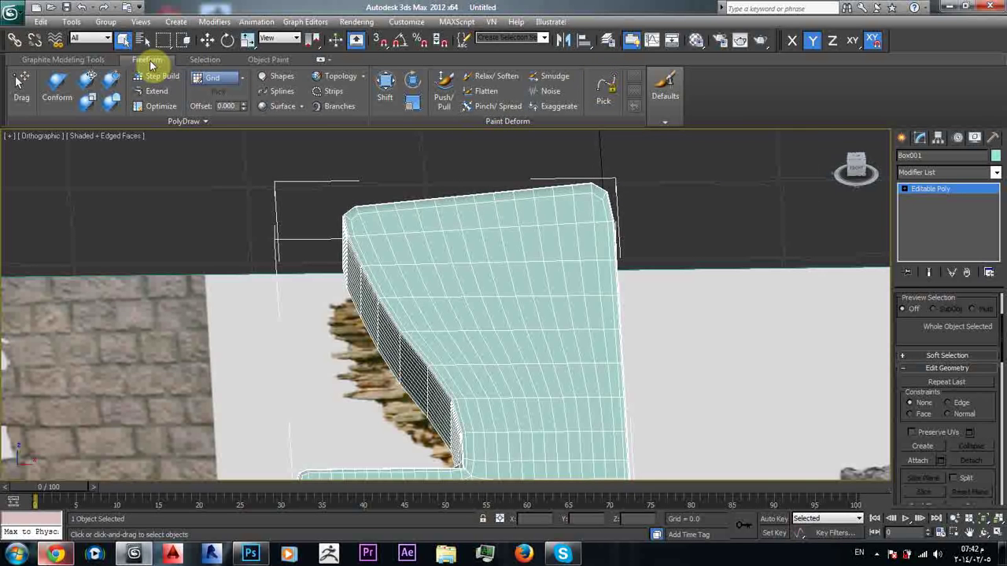
Hide the modeling ribbon and show it again.
click(408, 24)
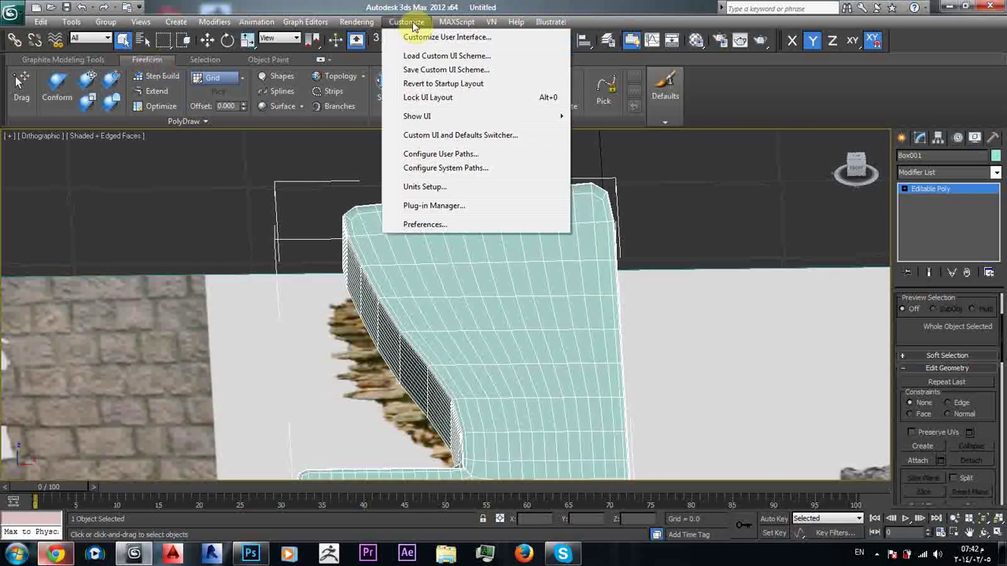
mouse_move(451, 117)
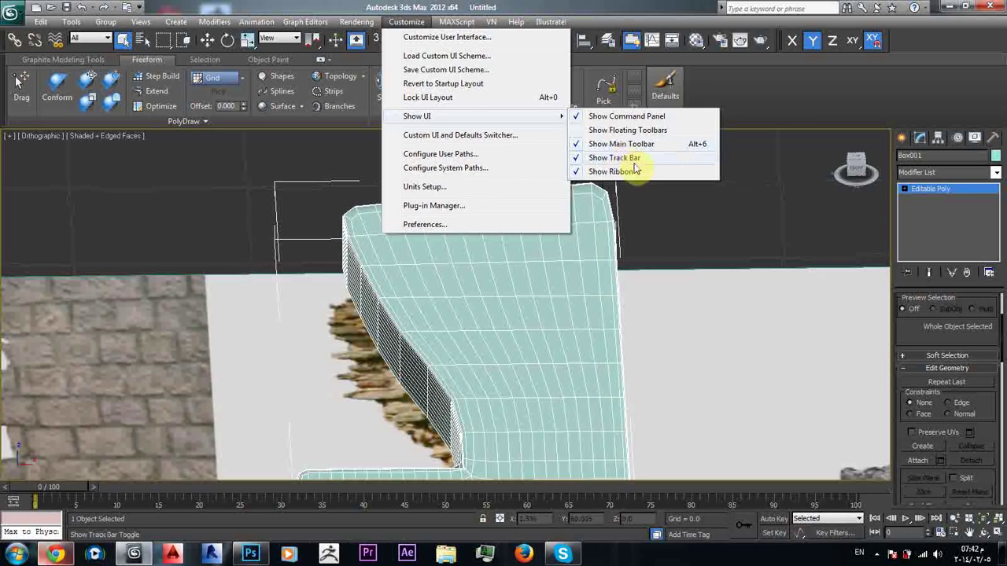
click(611, 172)
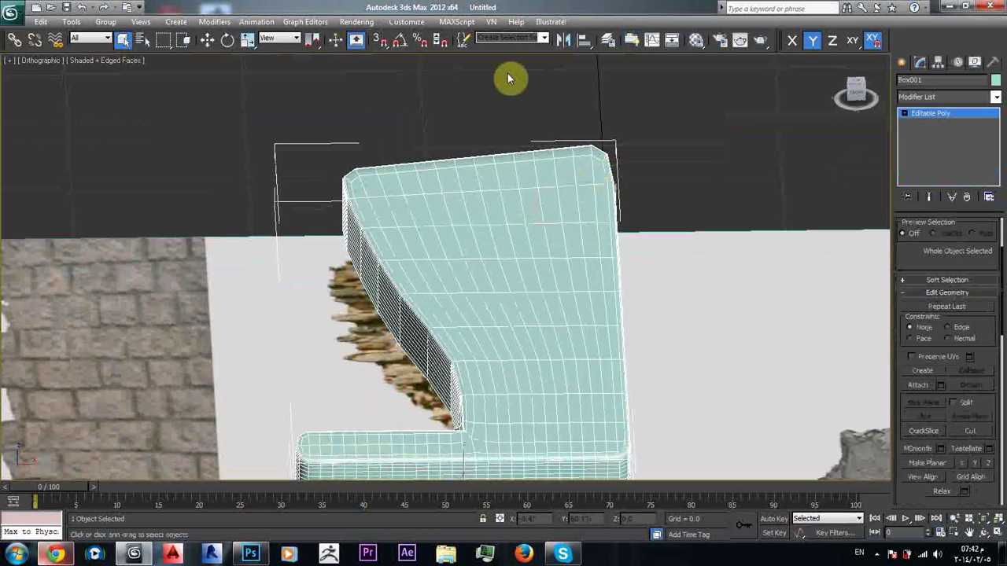
click(408, 22)
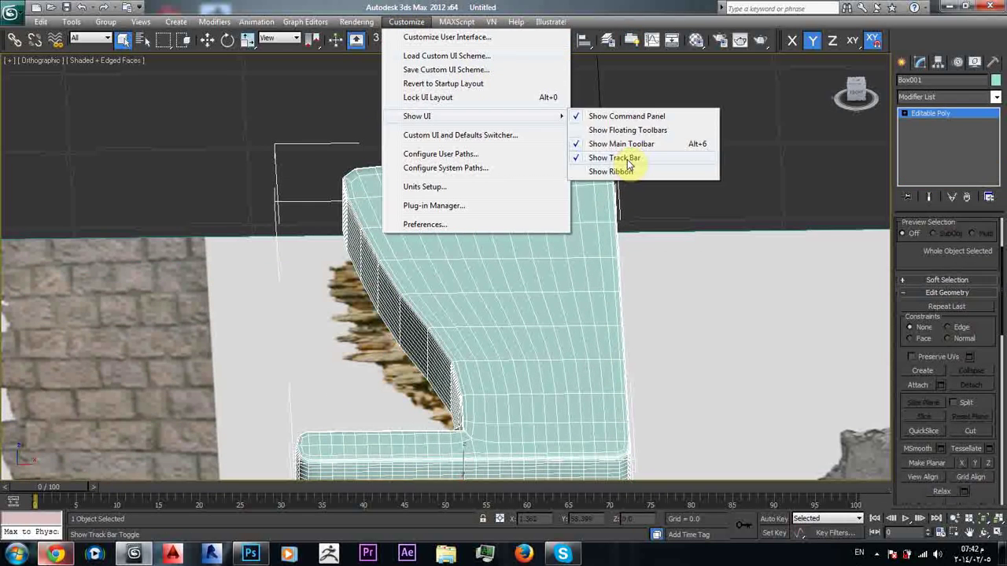
click(618, 171)
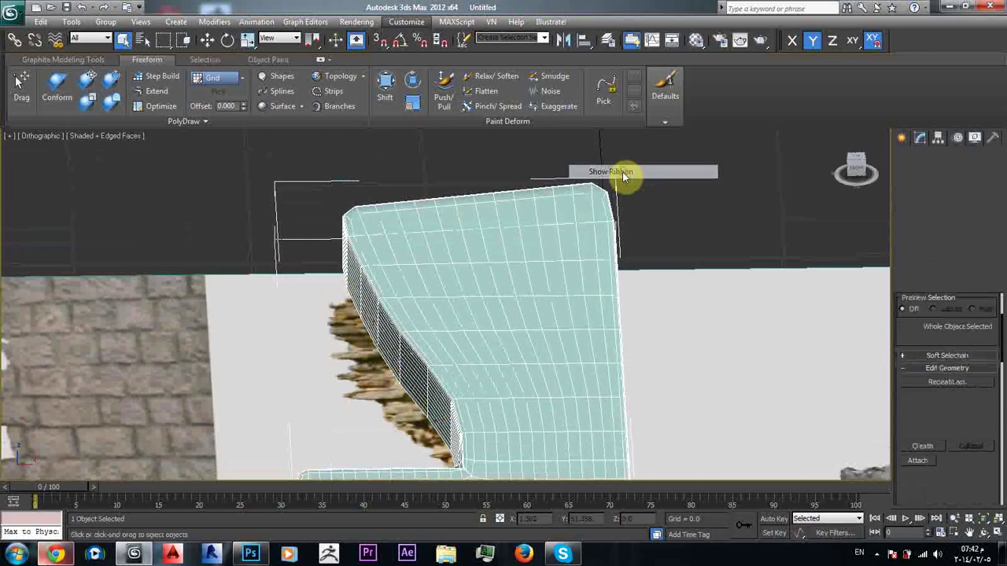
Activate the Push/Pull paint deform brush and set its strength to 0.5.
click(445, 85)
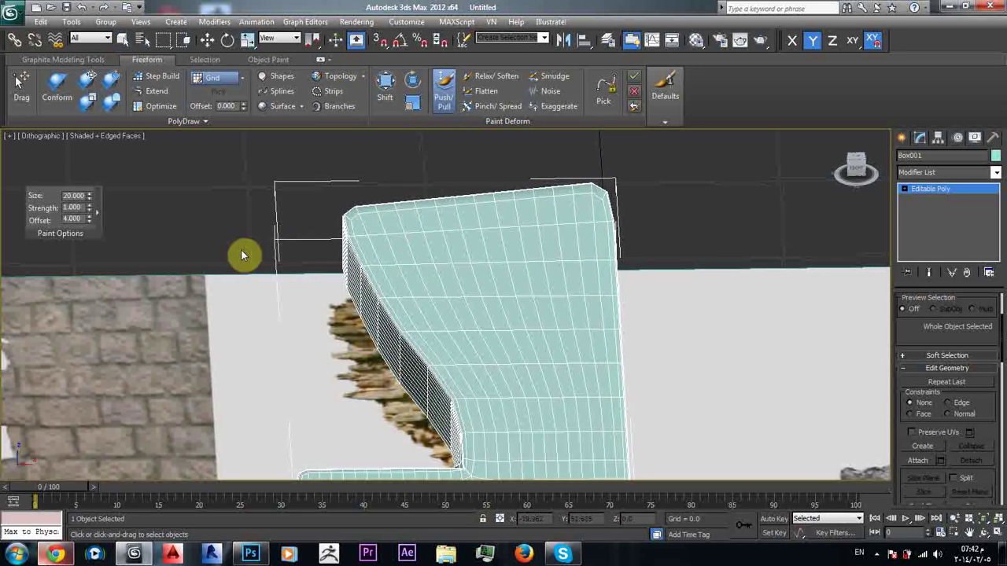
double_click(80, 206)
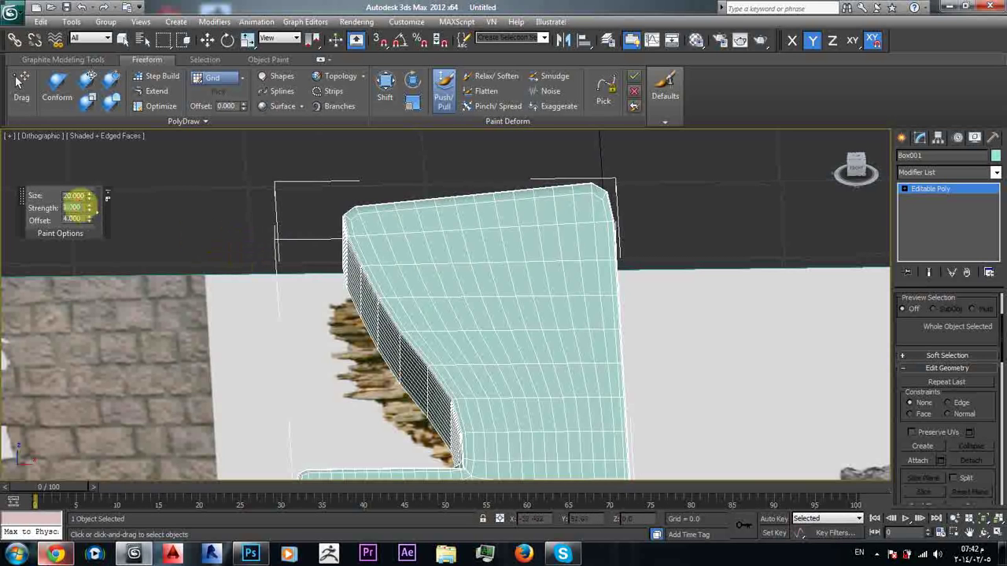
text(.5)
Try a Push/Pull stroke with a different brush size on the pillar's front face and undo it.
double_click(76, 195)
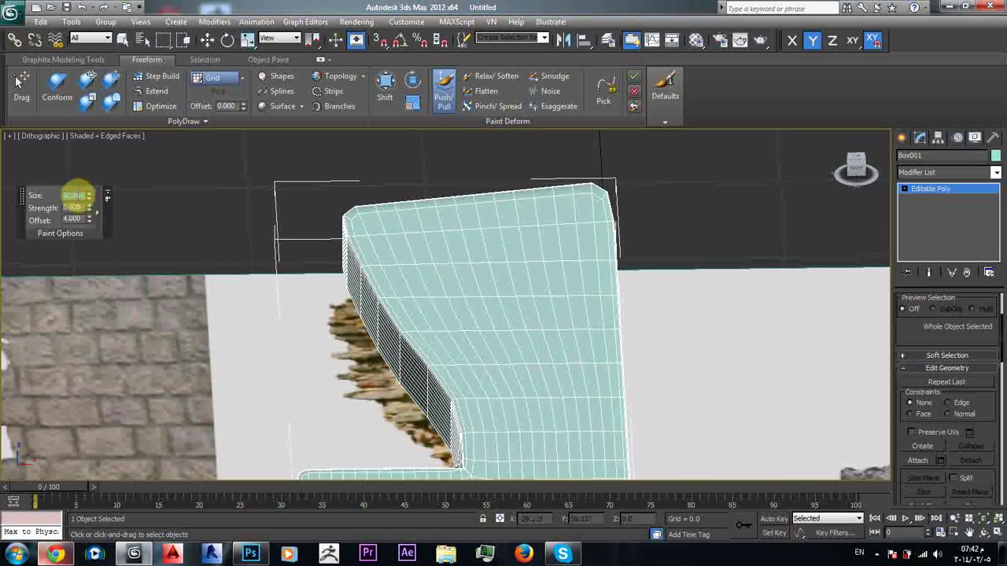
drag(473, 282, 479, 267)
alt+middle_drag(503, 297, 526, 305)
key(ctrl+z)
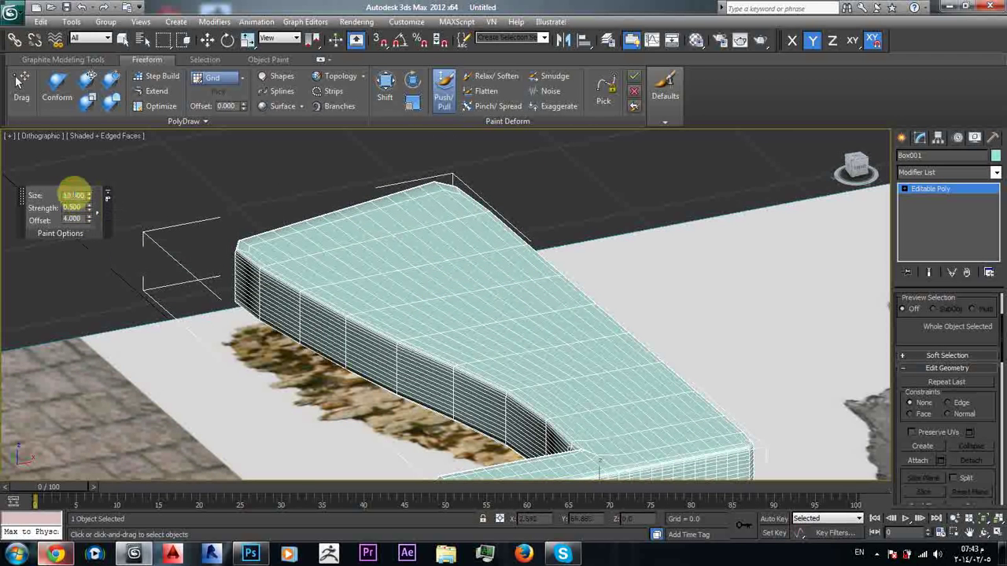
Set the Push/Pull brush size to 5 and sculpt uneven bumps along the pillar's front face and ragged side.
double_click(72, 193)
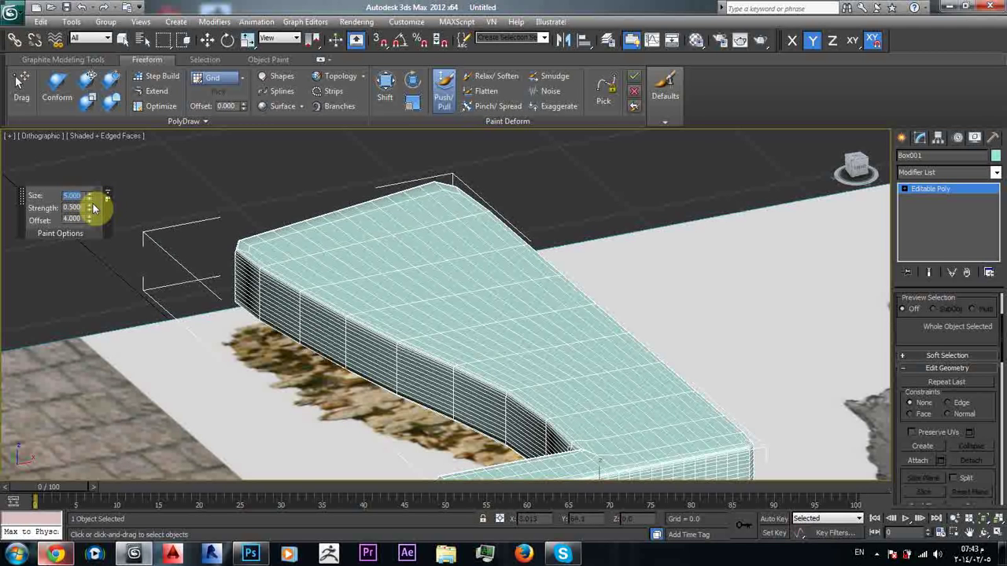
text(5)
key(Return)
drag(407, 250, 414, 268)
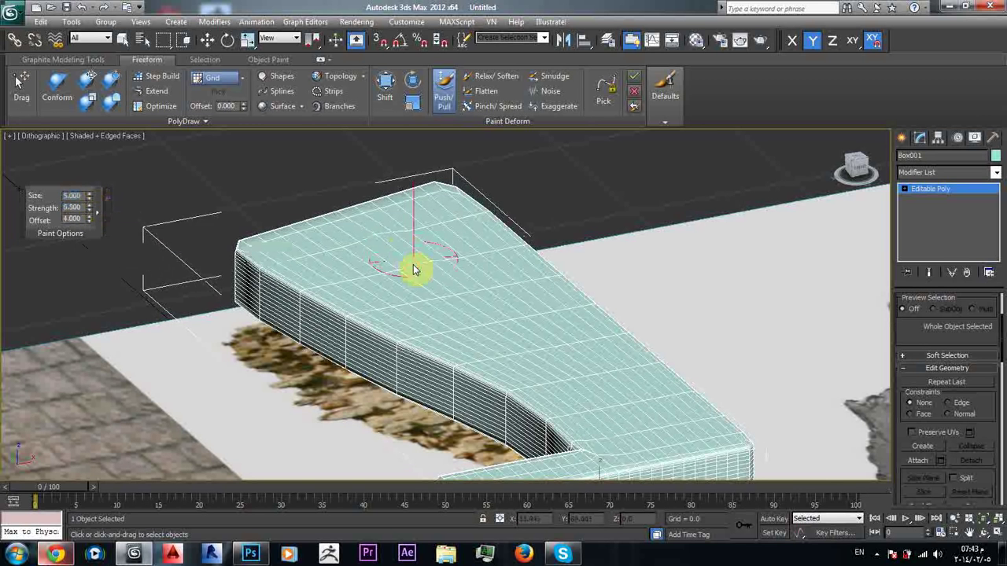
alt+middle_drag(414, 268, 472, 292)
mouse_move(432, 304)
mouse_down()
mouse_move(428, 360)
mouse_move(362, 358)
mouse_up()
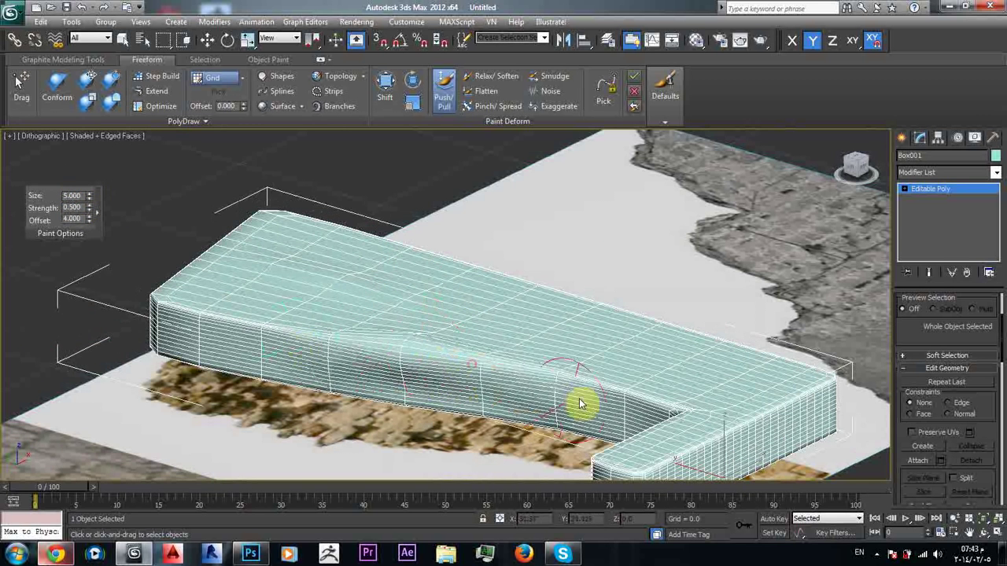
alt+middle_drag(580, 404, 674, 378)
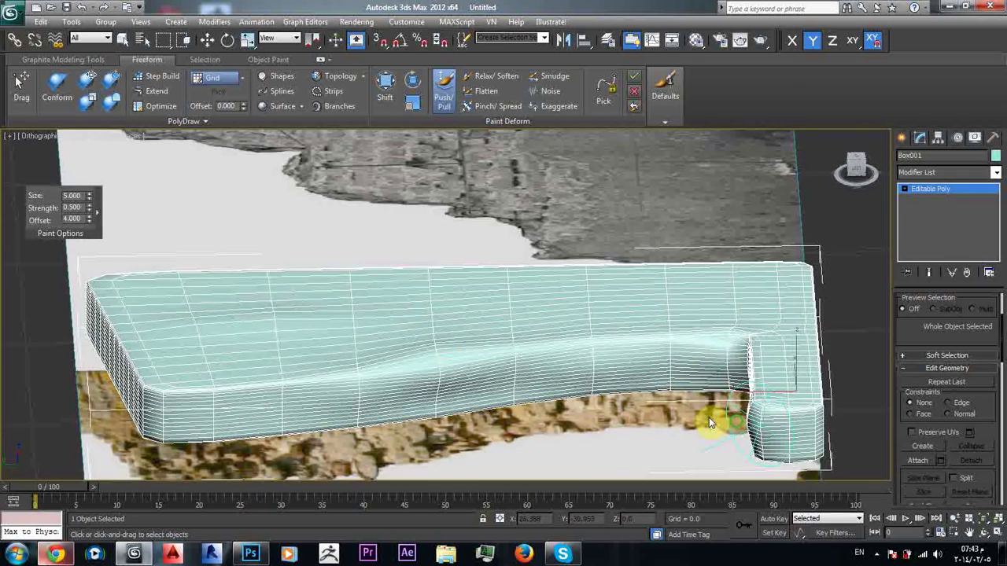
Sculpt irregular bumps and dents over the base block, the remaining sides and the column's upper end with the Push/Pull brush.
mouse_move(715, 416)
alt+middle_down()
mouse_move(653, 382)
mouse_move(689, 404)
mouse_move(761, 342)
mouse_move(550, 366)
alt+middle_up()
alt+middle_drag(604, 233, 353, 350)
mouse_move(645, 250)
mouse_down()
mouse_move(207, 429)
mouse_move(427, 300)
mouse_move(521, 290)
mouse_up()
alt+middle_drag(521, 294, 573, 331)
mouse_move(708, 359)
alt+middle_down()
mouse_move(617, 338)
mouse_move(417, 441)
alt+middle_up()
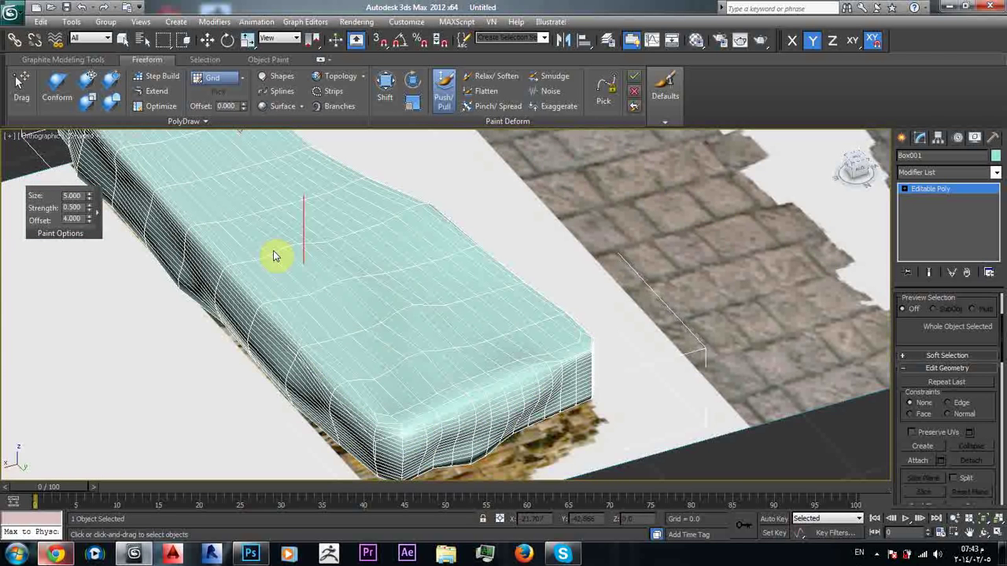
mouse_move(328, 245)
alt+middle_down()
mouse_move(703, 257)
mouse_move(611, 299)
mouse_move(292, 322)
mouse_move(333, 346)
alt+middle_up()
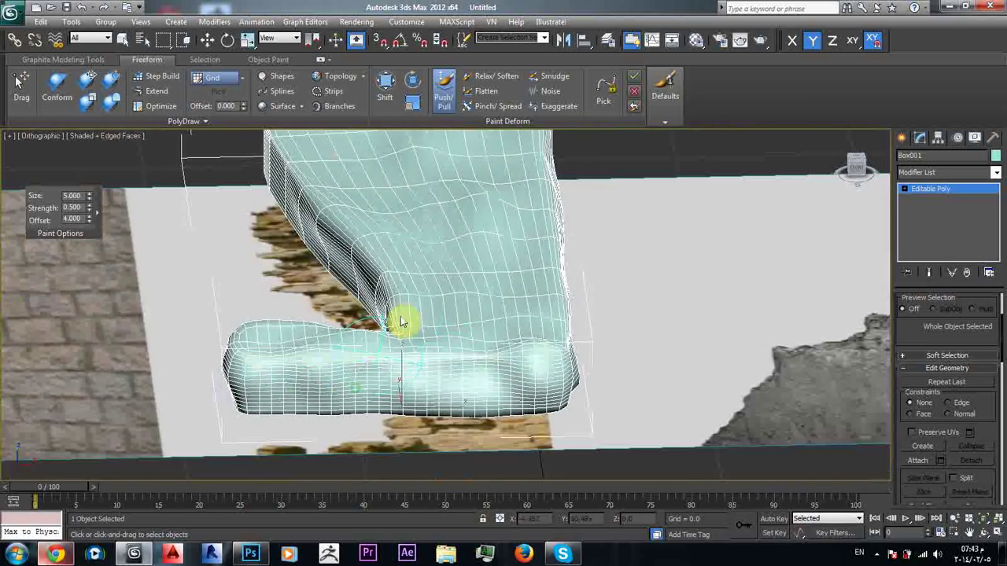
mouse_move(403, 322)
alt+middle_down()
mouse_move(387, 348)
mouse_move(360, 299)
mouse_move(409, 315)
alt+middle_up()
scroll(426, 297, up, 3)
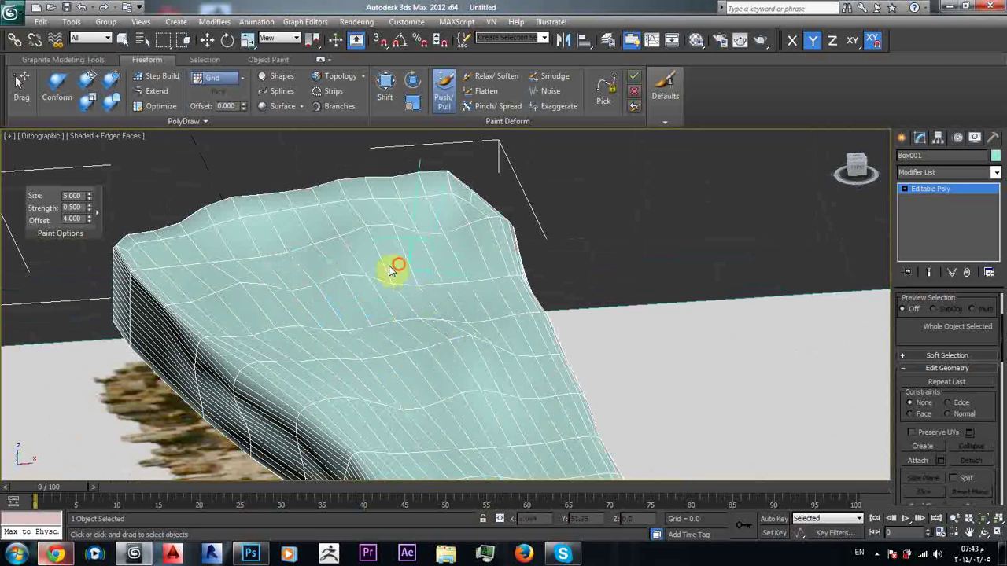
Try the Push/Pull brush at size 20 on the column's upper end.
double_click(77, 195)
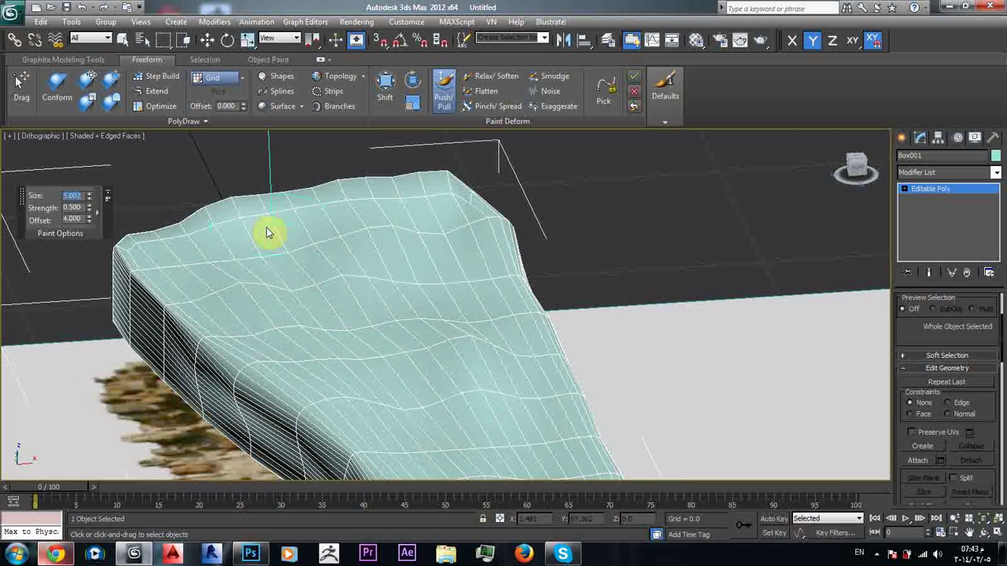
text(90)
key(Return)
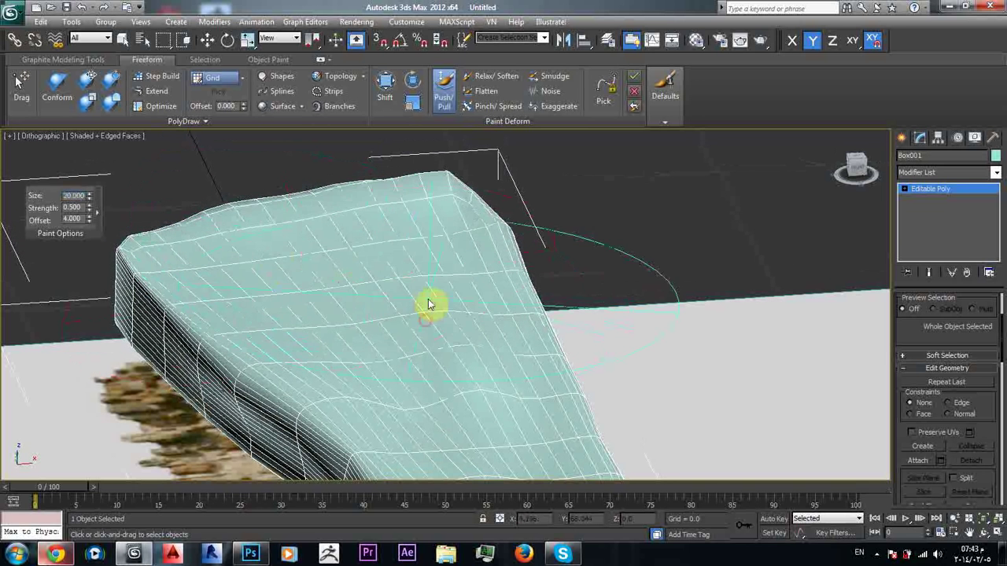
Set the Push/Pull brush size to 2 and sculpt small bumps and dents along the column's upper end and ragged side.
click(73, 195)
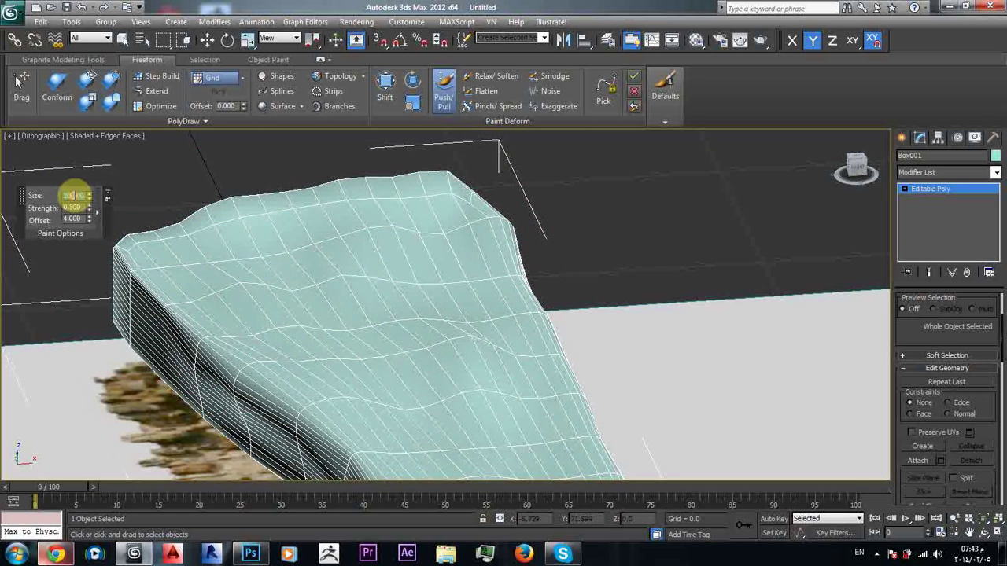
text(2)
key(Return)
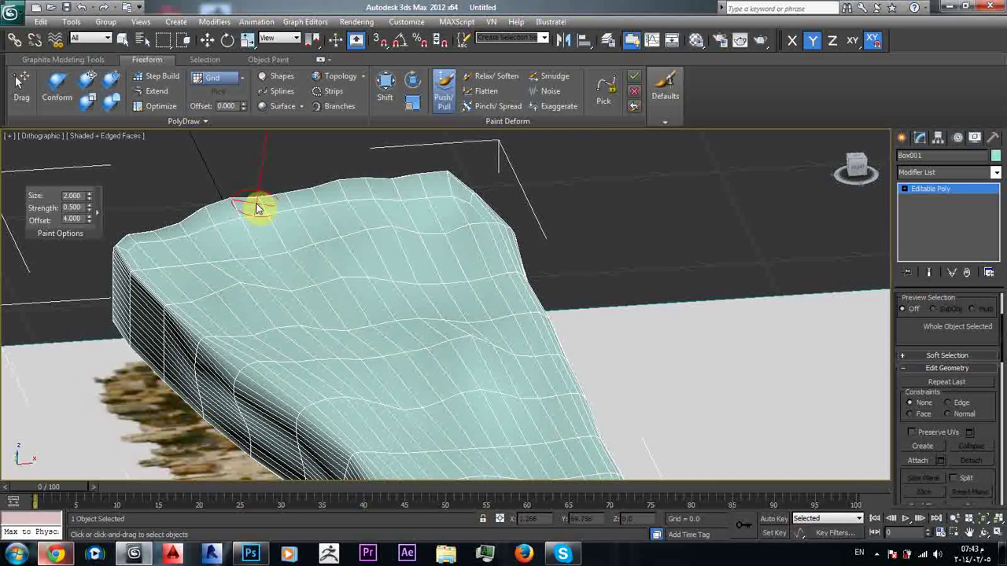
scroll(291, 293, down, 5)
alt+middle_drag(291, 294, 407, 299)
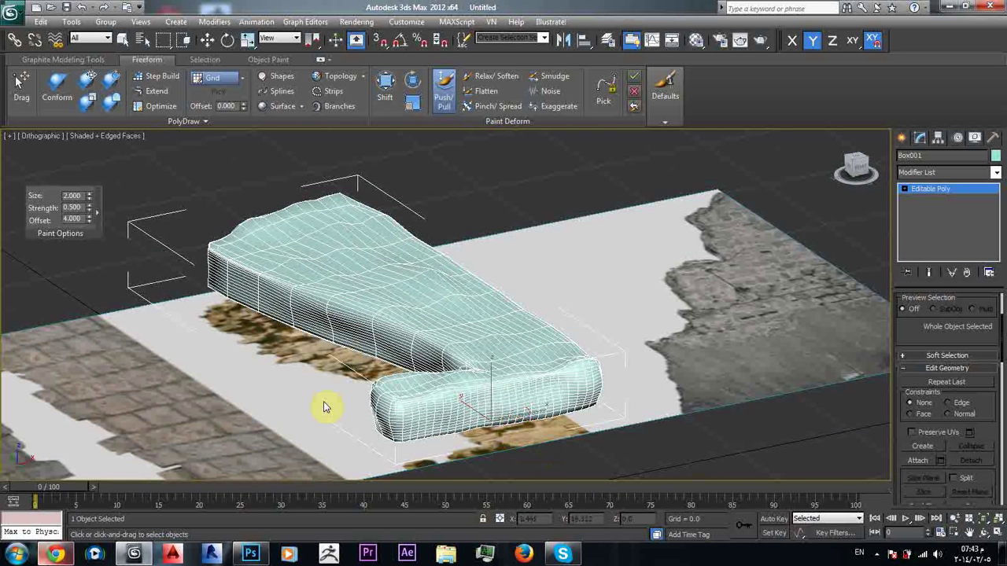
alt+middle_drag(416, 409, 400, 303)
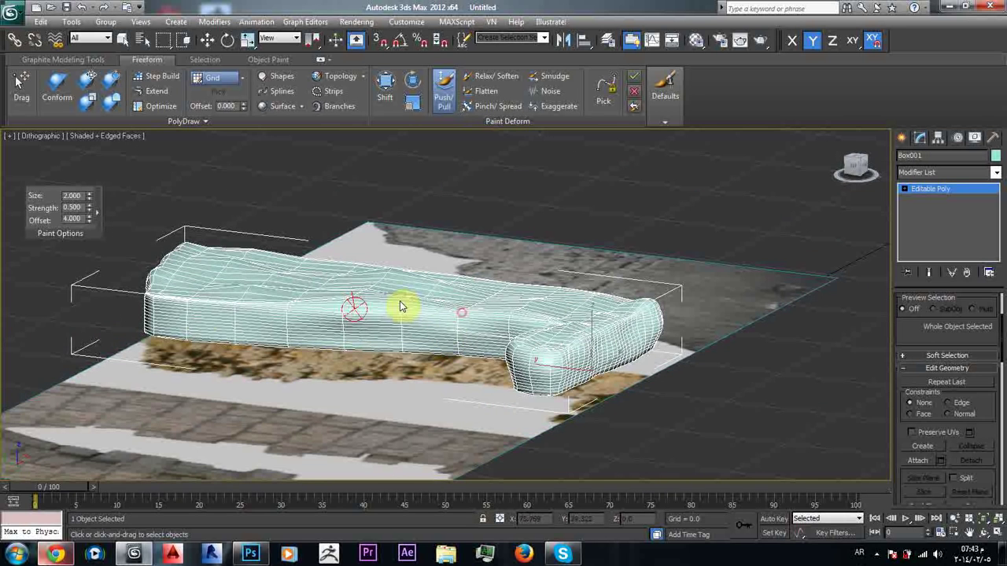
alt+middle_drag(191, 310, 244, 354)
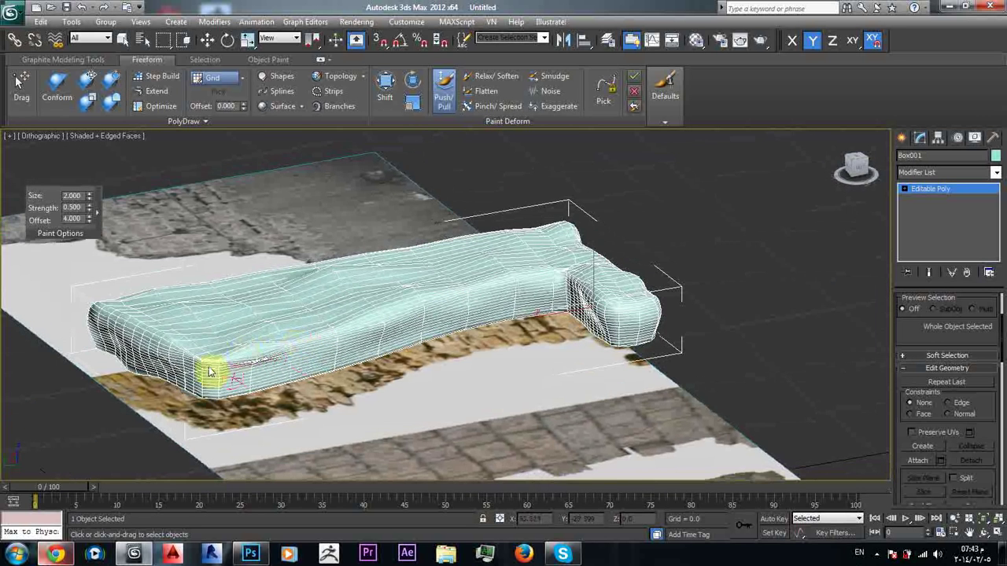
mouse_move(205, 356)
mouse_down()
mouse_move(236, 370)
mouse_move(254, 341)
mouse_move(292, 324)
mouse_move(312, 348)
mouse_up()
alt+middle_drag(275, 378, 322, 299)
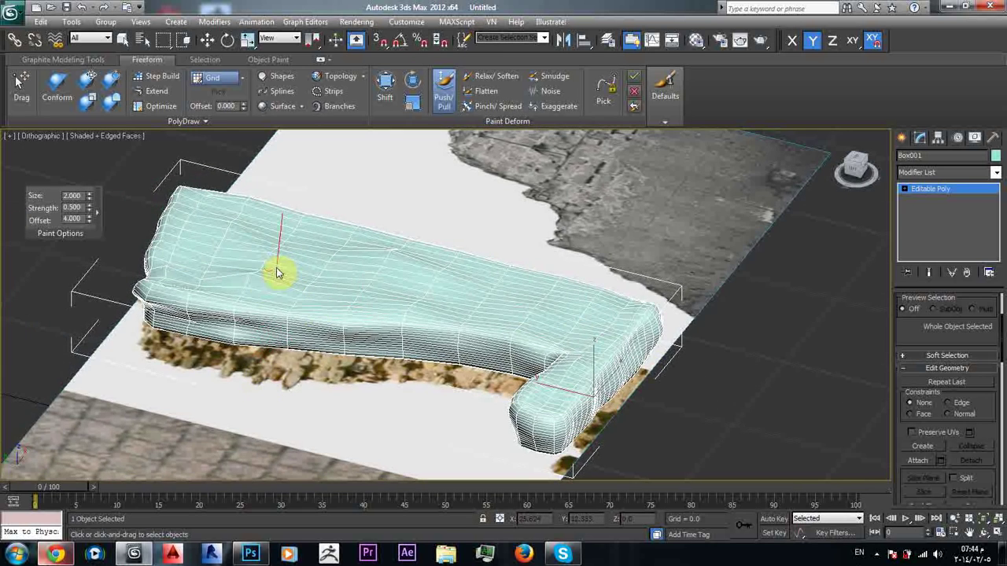
Sculpt finer irregular dents over the column's front face and the base block with the Push/Pull brush.
mouse_move(274, 270)
alt+middle_down()
mouse_move(244, 279)
mouse_move(337, 252)
mouse_move(380, 260)
alt+middle_up()
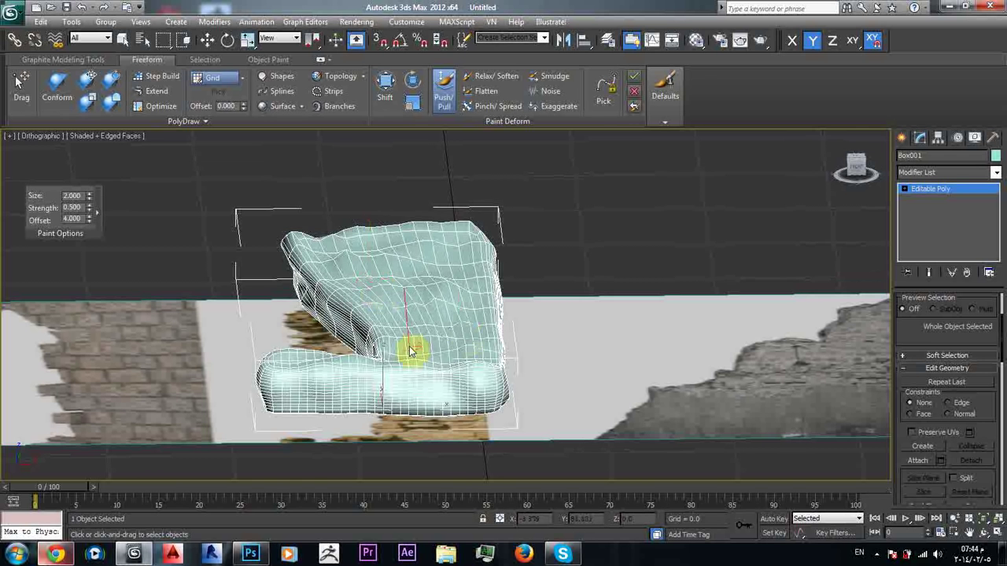
mouse_move(420, 354)
alt+middle_down()
mouse_move(464, 367)
mouse_move(398, 279)
alt+middle_up()
scroll(468, 370, up, 3)
scroll(462, 346, down, 2)
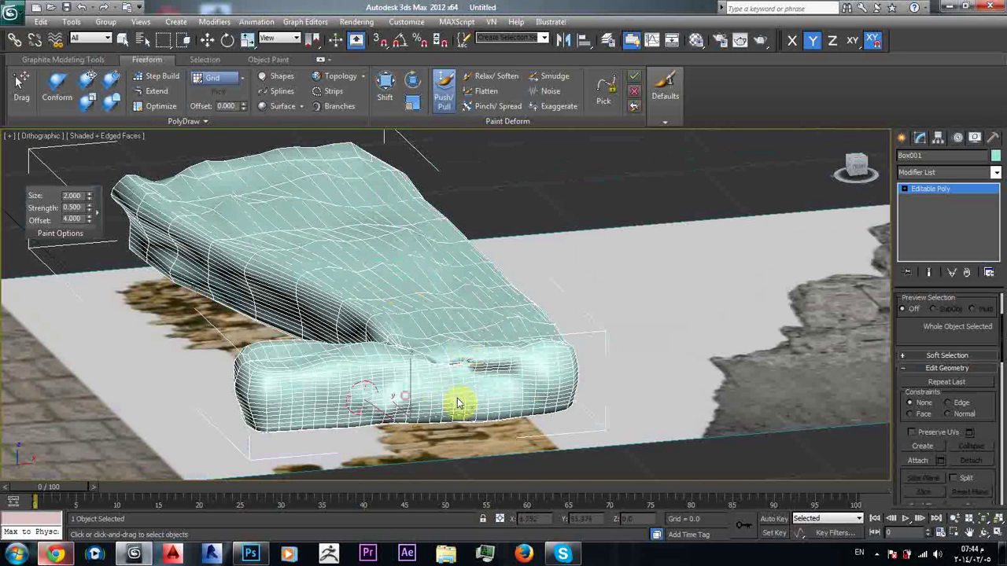
alt+middle_drag(263, 404, 299, 339)
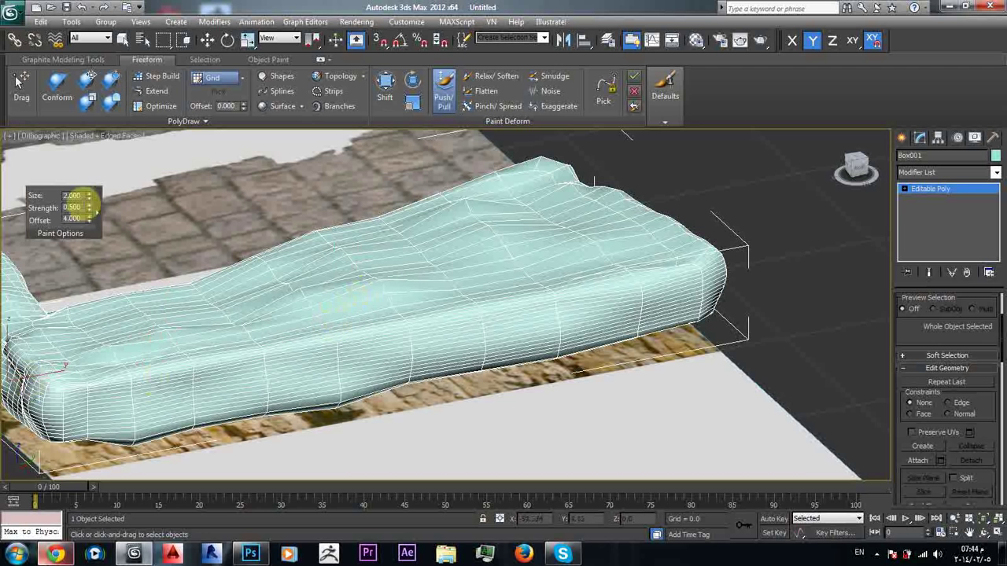
Set the Push/Pull brush size to 5 and sculpt larger bumps along the column's straight side and its edge.
double_click(78, 195)
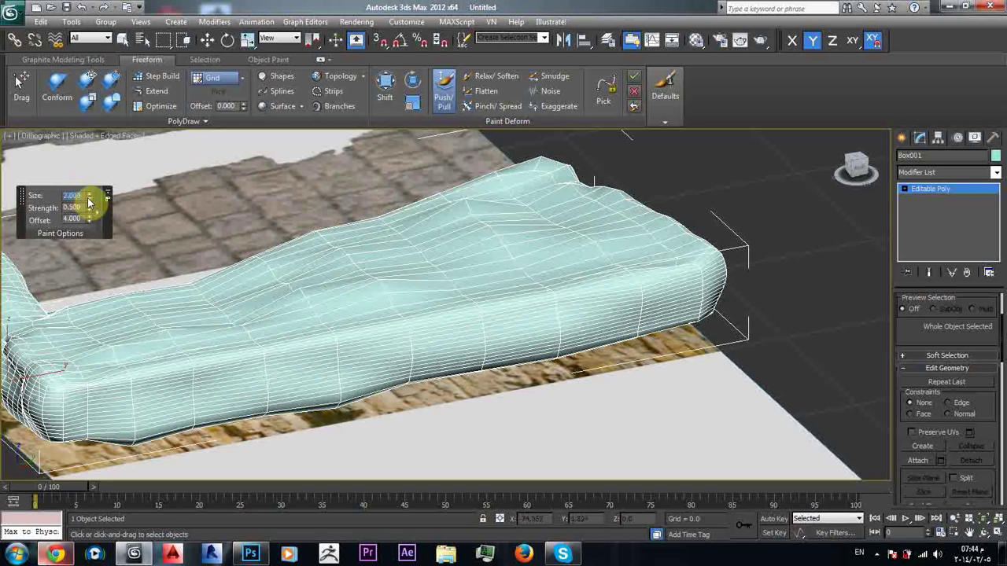
text(5)
key(Return)
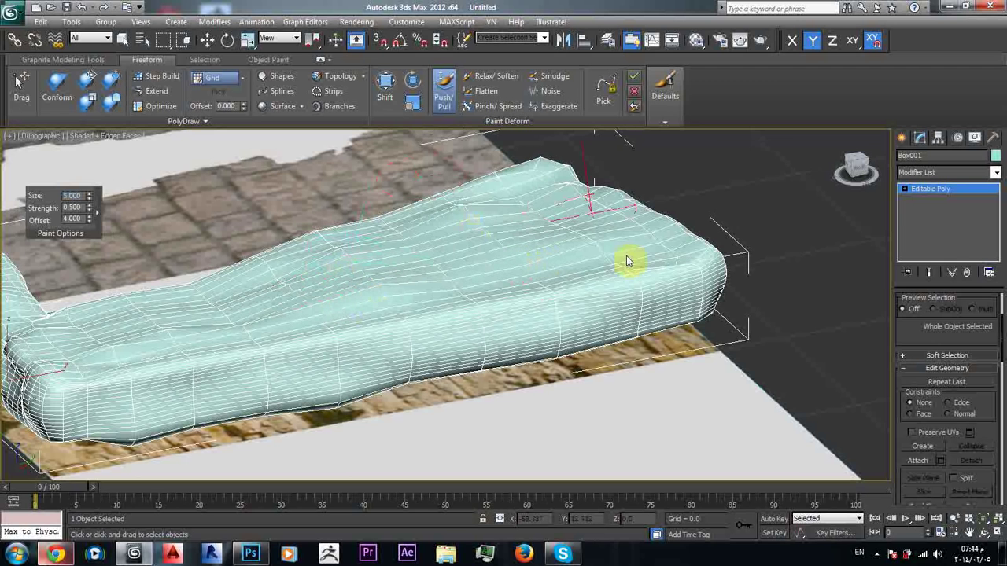
alt+middle_drag(529, 311, 575, 321)
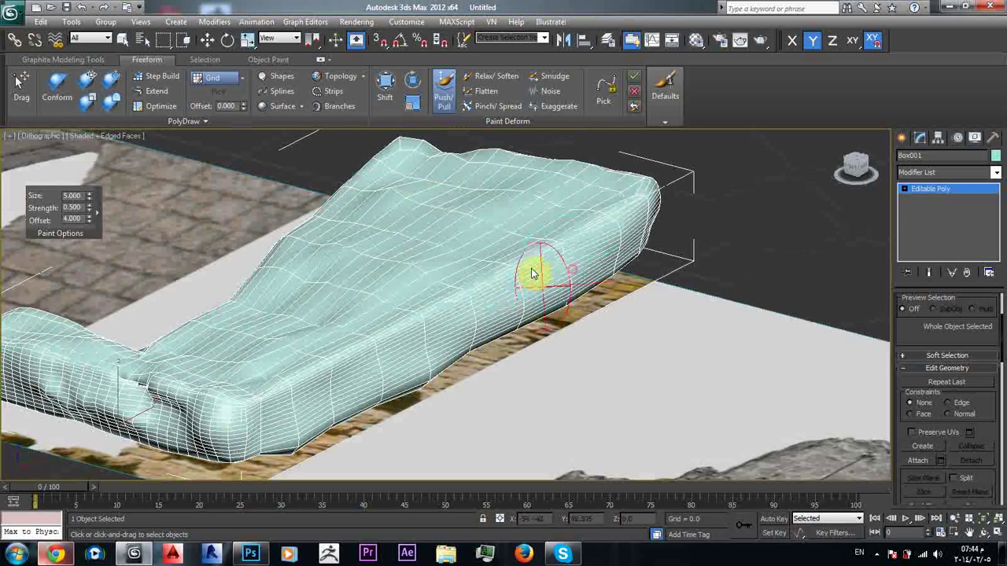
mouse_move(519, 284)
alt+middle_down()
mouse_move(533, 298)
mouse_move(521, 221)
alt+middle_up()
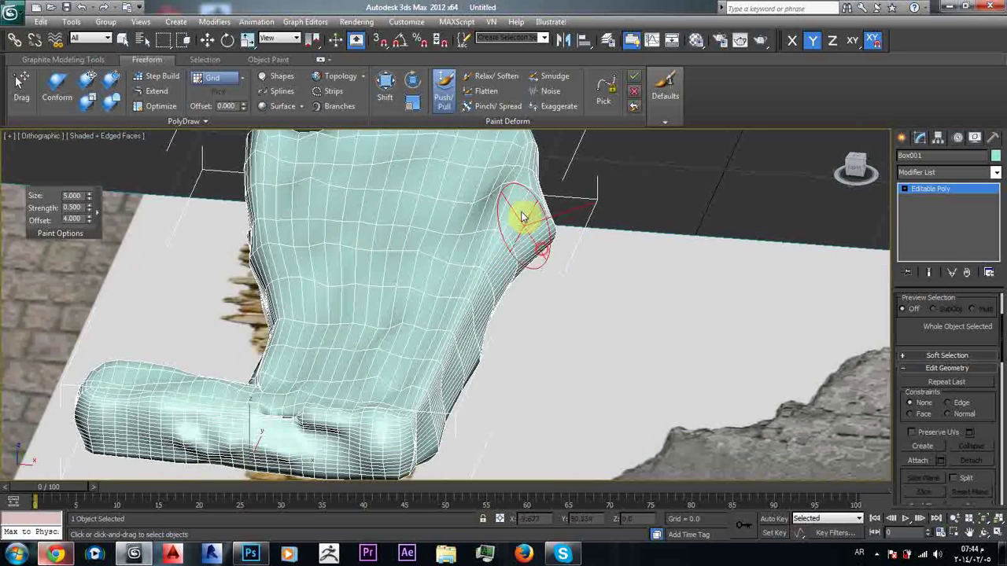
Even out bumps on the column's front face and side edge with the Flatten brush at size 5.
click(486, 92)
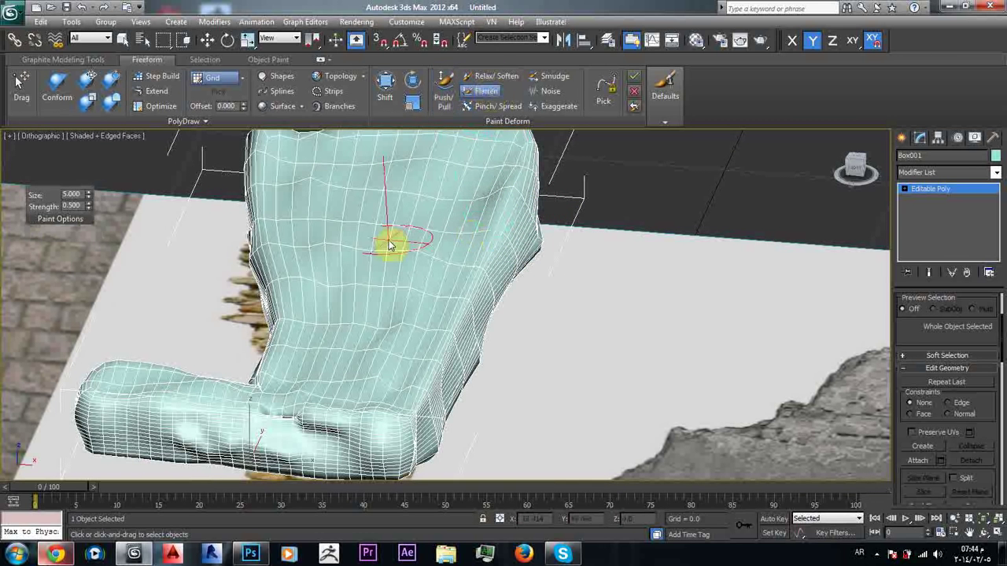
mouse_move(547, 219)
mouse_down()
mouse_move(454, 359)
mouse_move(348, 420)
mouse_move(168, 433)
mouse_move(299, 393)
mouse_up()
alt+middle_drag(416, 247, 248, 250)
alt+middle_drag(296, 225, 515, 199)
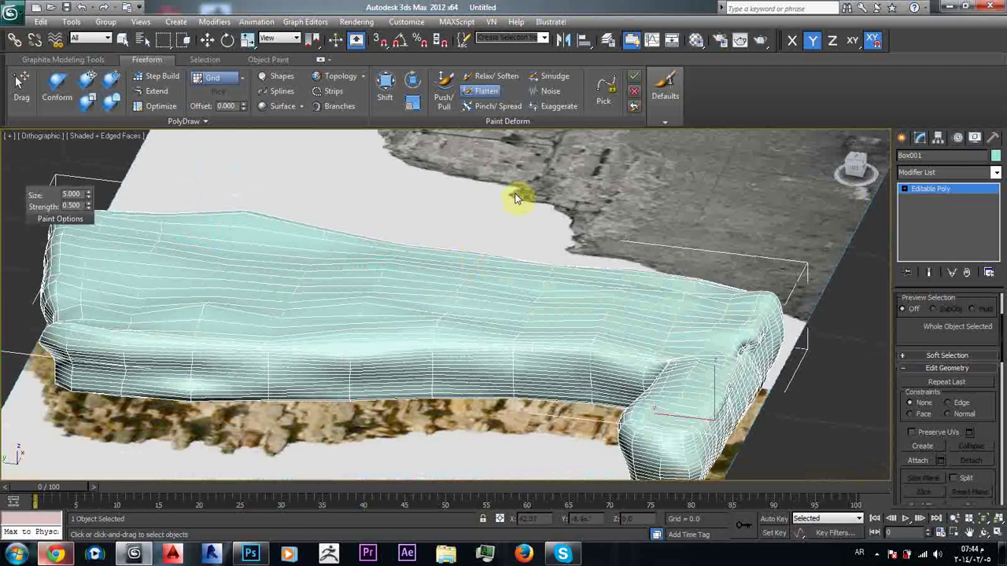
Roughen the column's front face and ragged side edge with the Noise brush at size 5 and strength 0.5.
click(551, 92)
mouse_move(307, 302)
mouse_down()
mouse_move(559, 313)
mouse_move(630, 355)
mouse_move(487, 319)
mouse_up()
mouse_move(497, 322)
alt+middle_down()
mouse_move(636, 265)
mouse_move(611, 218)
alt+middle_up()
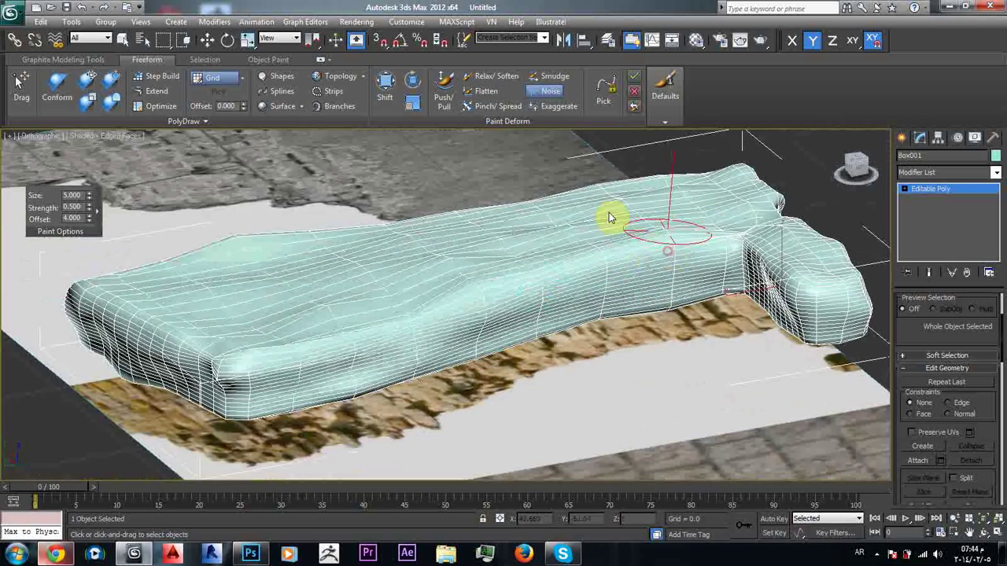
mouse_move(199, 364)
mouse_down()
mouse_move(537, 296)
mouse_move(740, 220)
mouse_move(665, 254)
mouse_move(333, 299)
mouse_up()
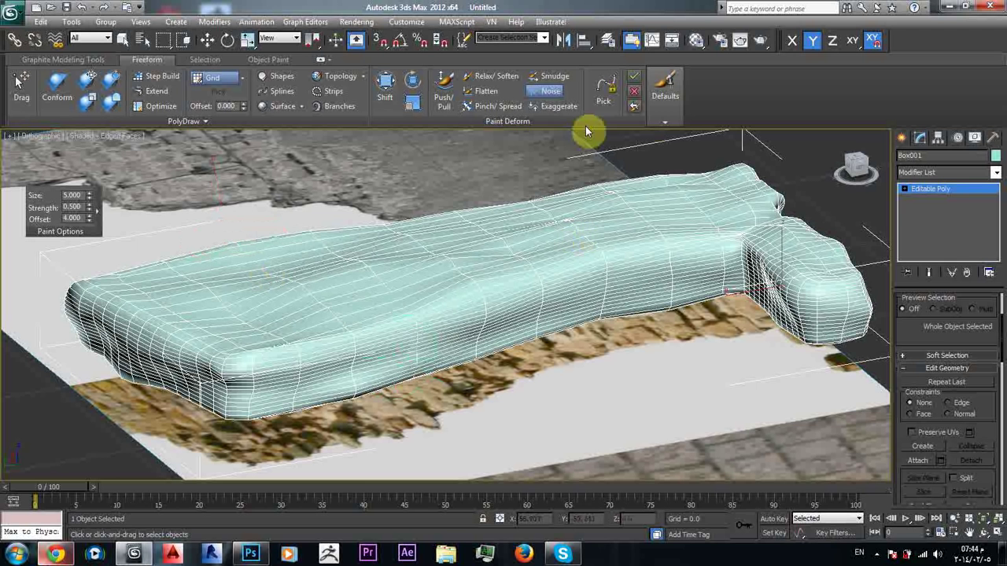
Work over the column's surface with the Exaggerate brush and the Pinch/Spread brush.
click(555, 107)
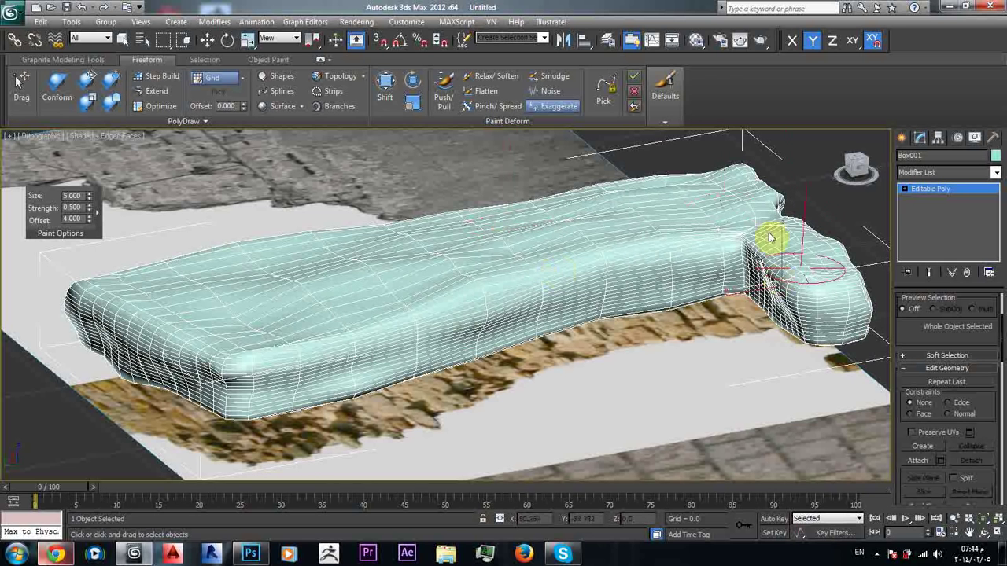
click(491, 108)
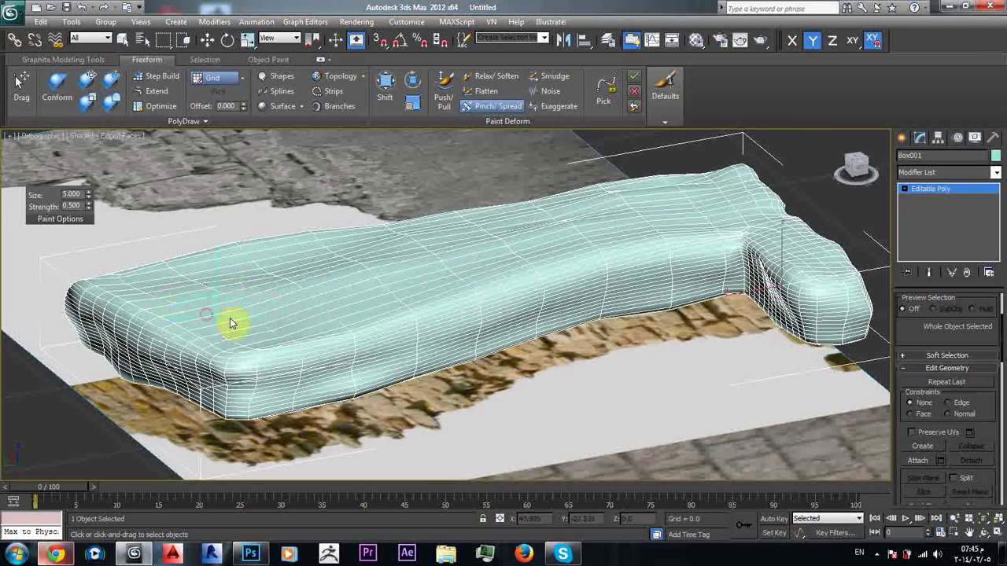
mouse_move(231, 322)
alt+middle_down()
mouse_move(220, 330)
mouse_move(338, 280)
mouse_move(438, 281)
mouse_move(472, 326)
alt+middle_up()
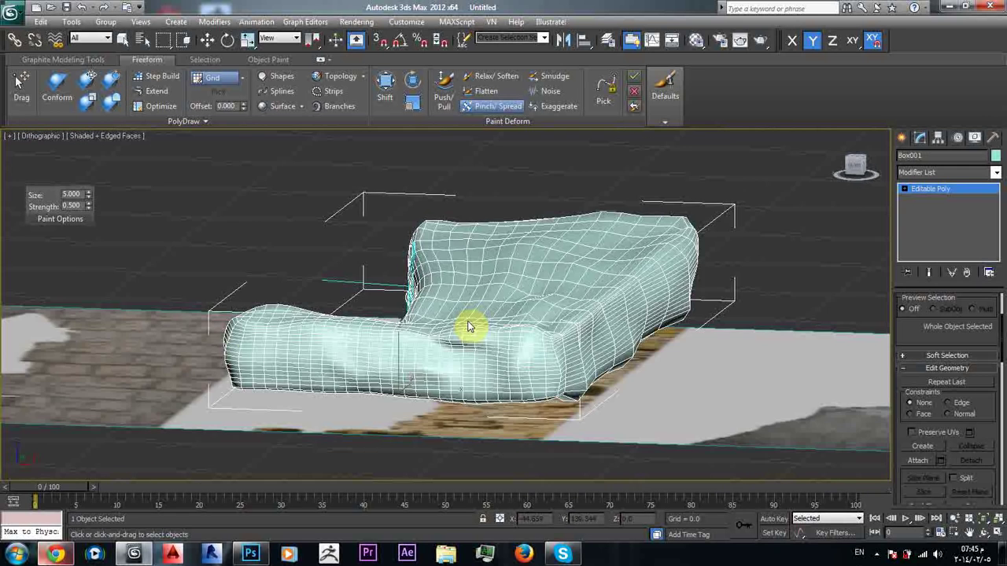
Soften the column's straight side and front face with the Relax/Soften brush, then reduce the brush size to 1.
click(496, 76)
mouse_move(572, 287)
mouse_down()
mouse_move(569, 263)
mouse_move(512, 272)
mouse_move(647, 272)
mouse_move(670, 351)
mouse_move(590, 407)
mouse_move(449, 412)
mouse_move(355, 353)
mouse_move(336, 297)
mouse_up()
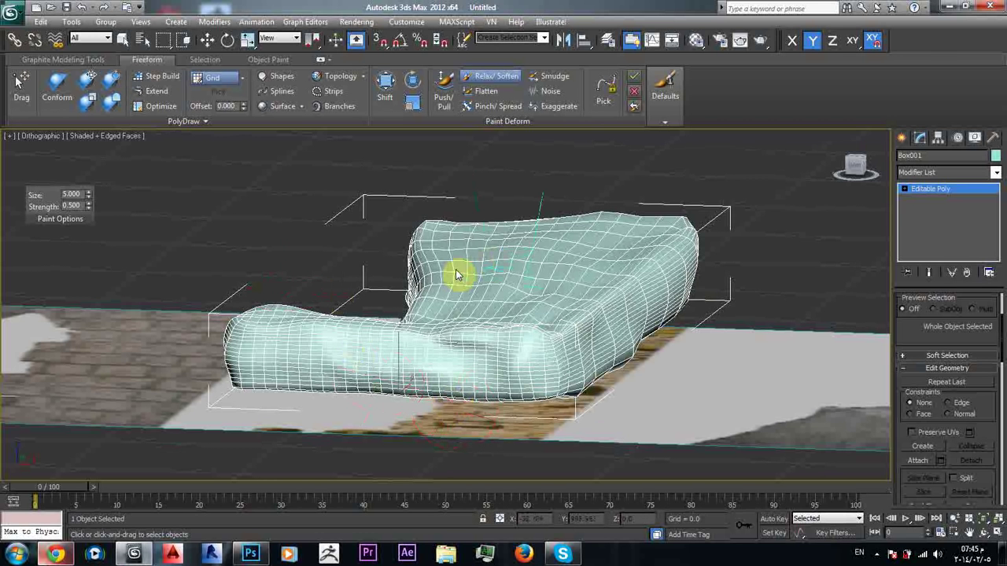
text(1)
key(Return)
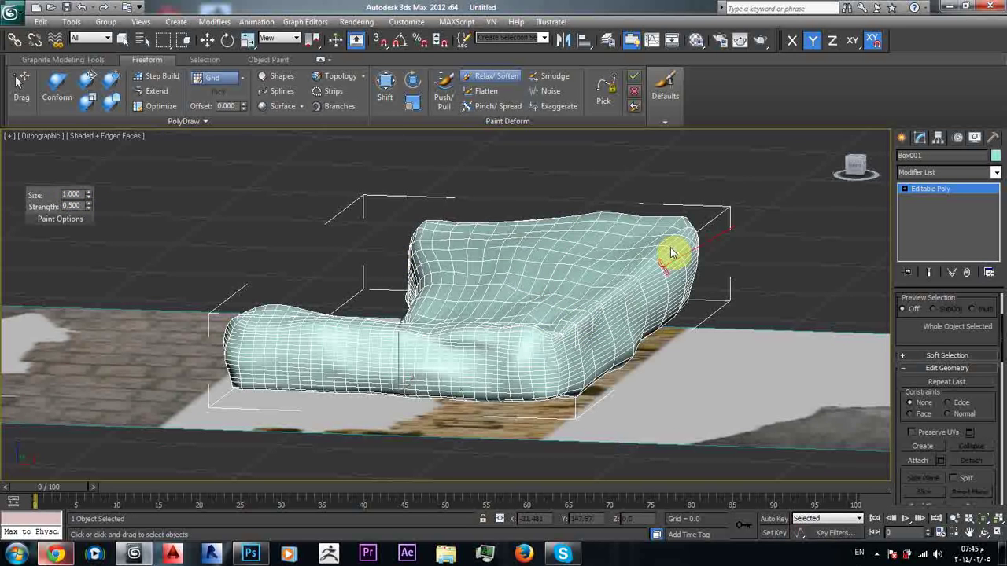
mouse_move(523, 358)
alt+middle_down()
mouse_move(566, 317)
mouse_move(610, 316)
alt+middle_up()
Sculpt fine dents along the ragged side and across the front face with the Push/Pull brush at size 1.
click(446, 95)
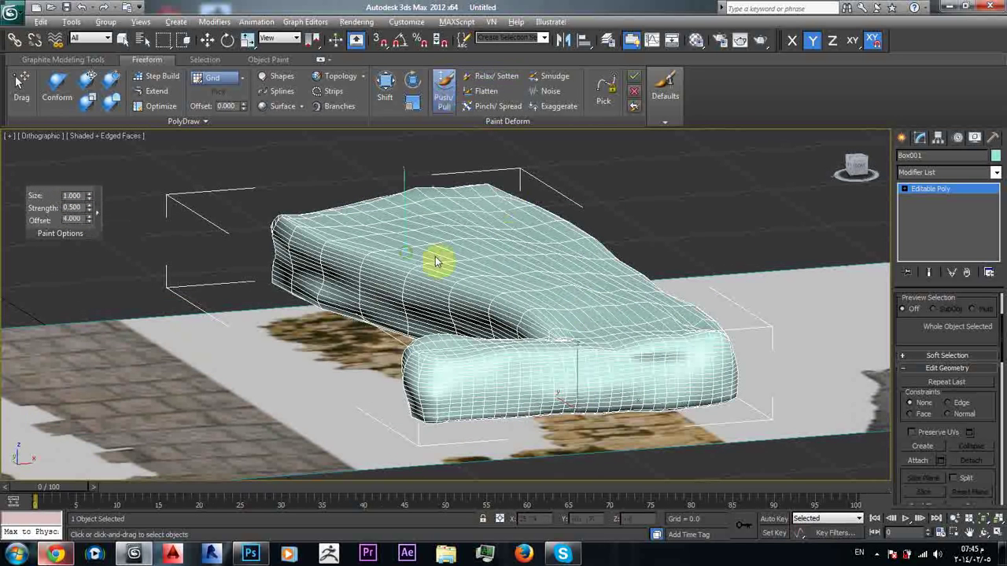
alt+middle_drag(434, 259, 63, 205)
mouse_move(285, 228)
mouse_down()
mouse_move(267, 242)
mouse_move(589, 269)
mouse_move(583, 295)
mouse_move(441, 260)
mouse_up()
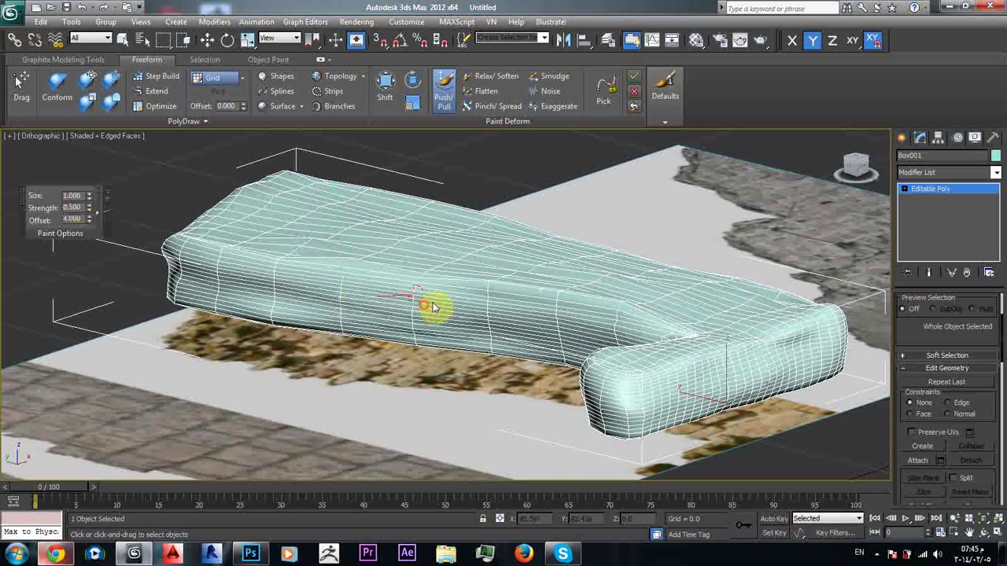
alt+middle_drag(433, 304, 546, 276)
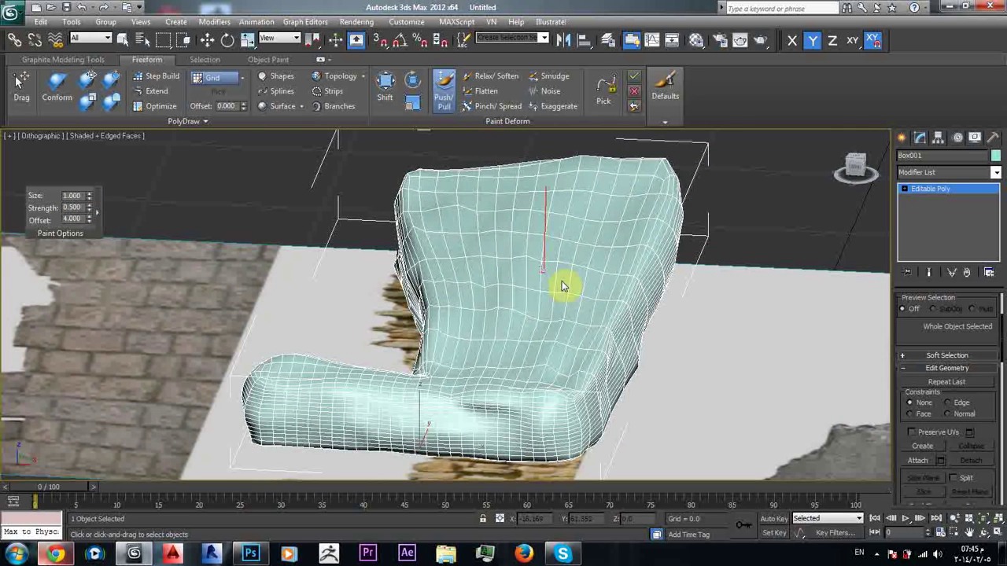
drag(547, 275, 536, 261)
mouse_move(536, 261)
alt+middle_down()
mouse_move(566, 260)
mouse_move(522, 228)
alt+middle_up()
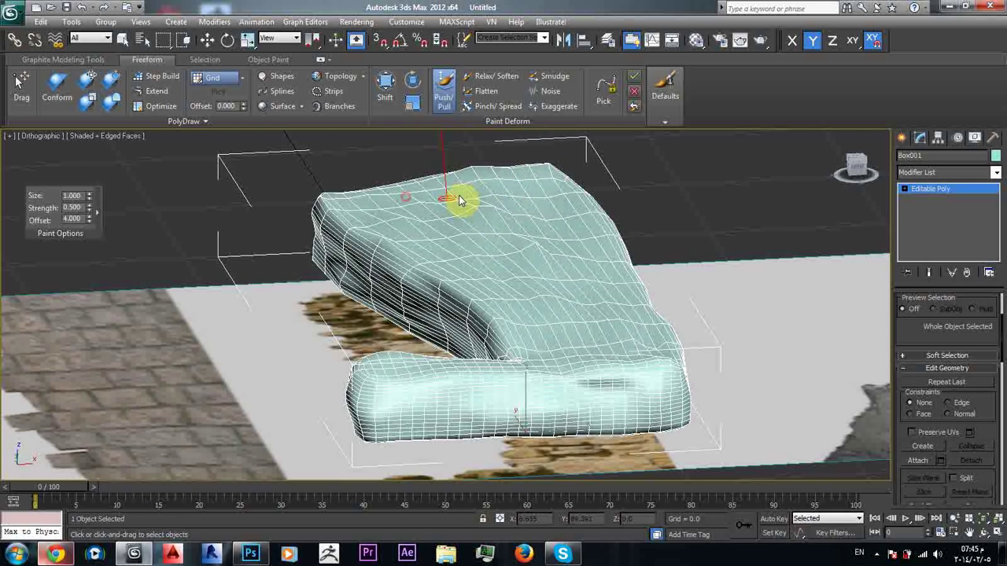
Carve a fine uneven groove along the column's straight side with the size 1 Push/Pull brush.
alt+middle_drag(457, 197, 706, 252)
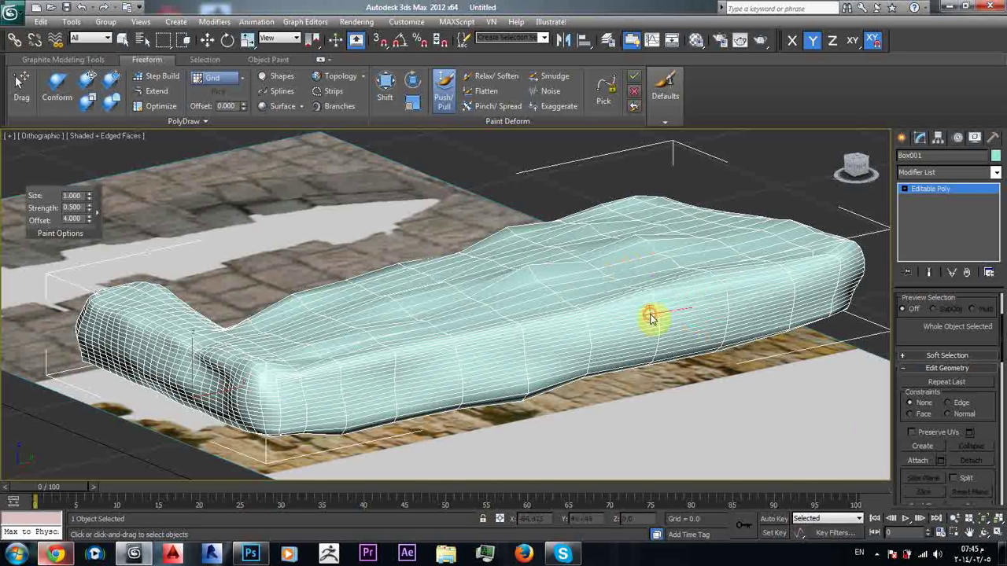
drag(570, 349, 550, 355)
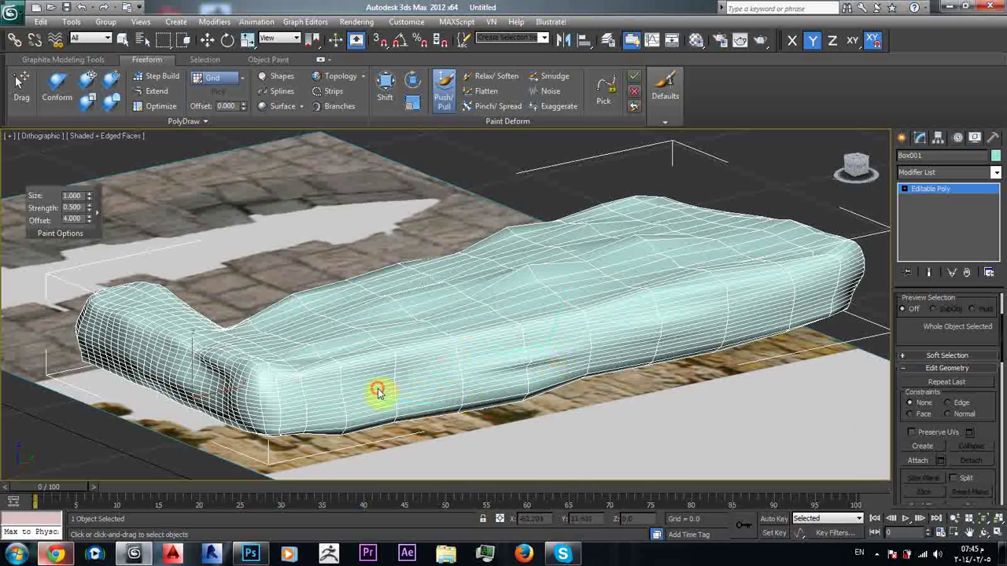
alt+middle_drag(579, 330, 583, 301)
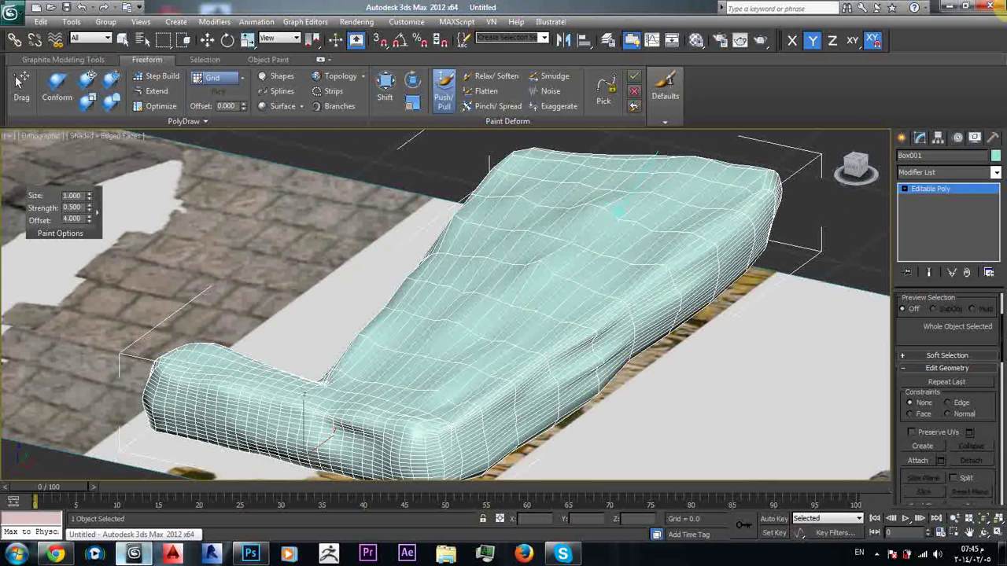
click(964, 6)
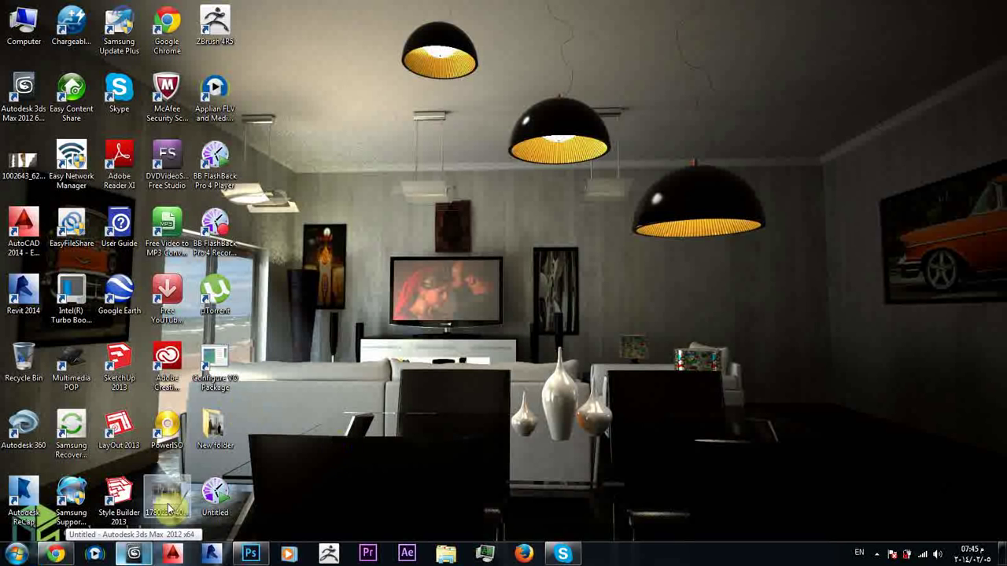
click(16, 553)
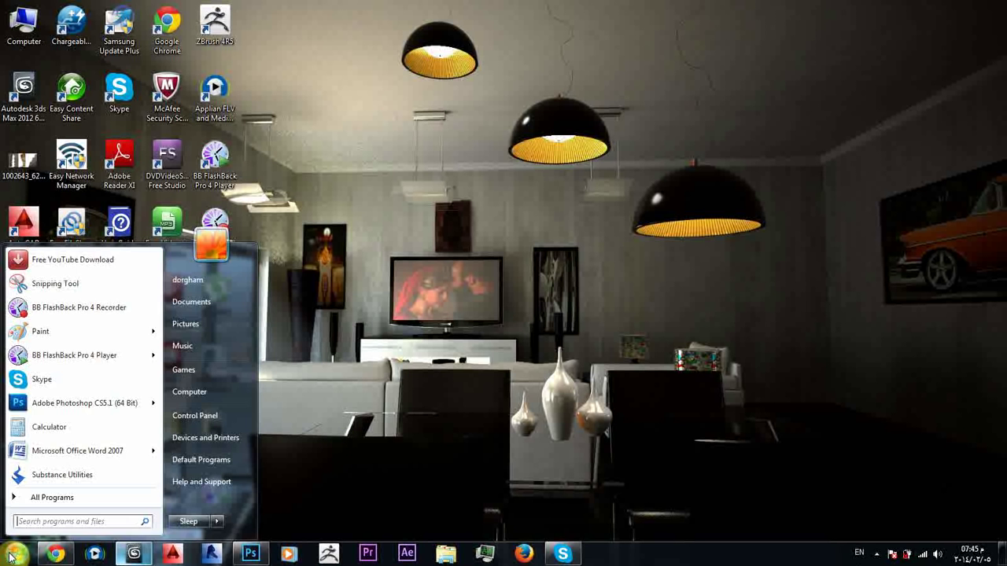
click(85, 313)
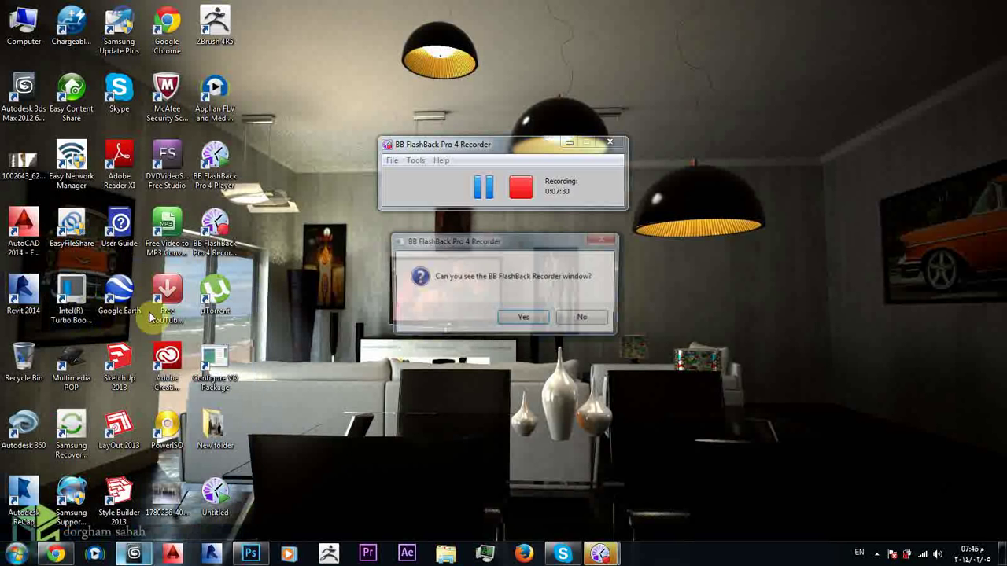
click(540, 320)
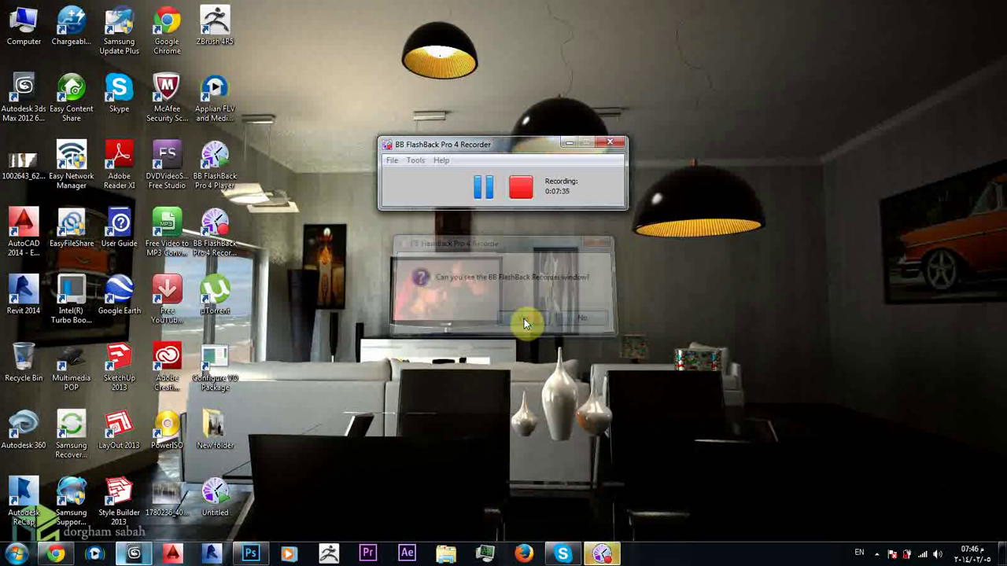
click(135, 555)
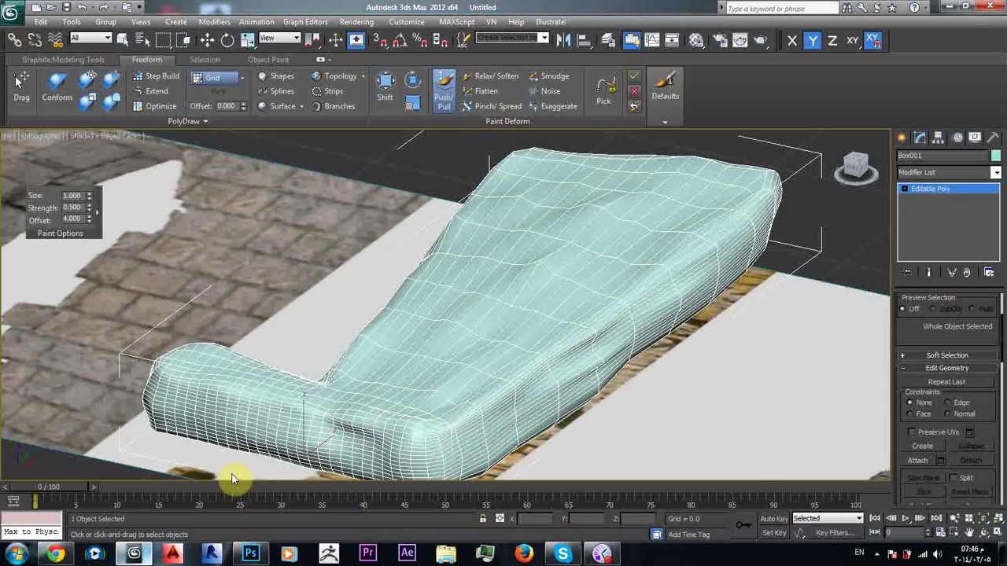
Assign the green V-Ray material from the second sample slot to the selected pillar.
click(667, 87)
click(694, 44)
click(765, 116)
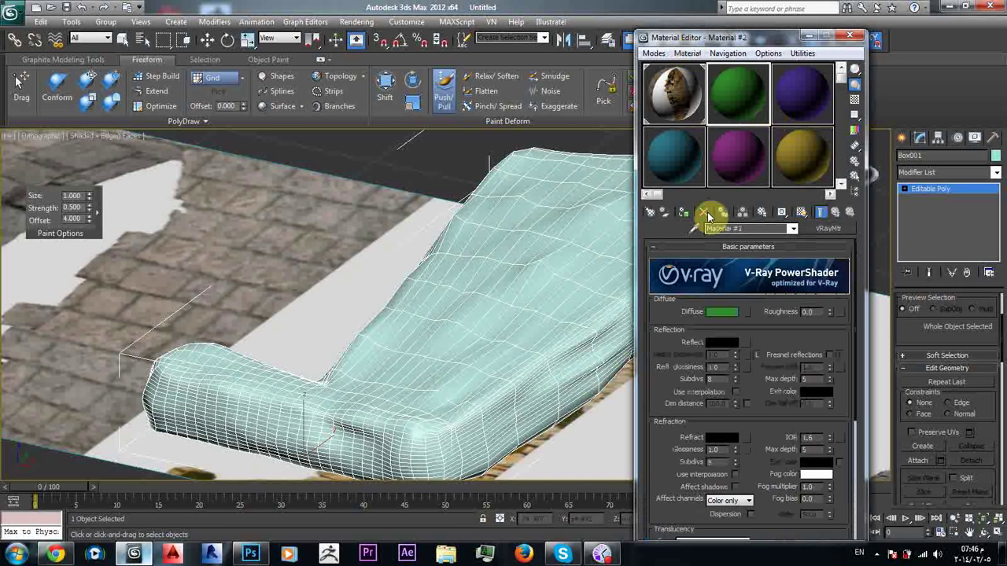
click(685, 216)
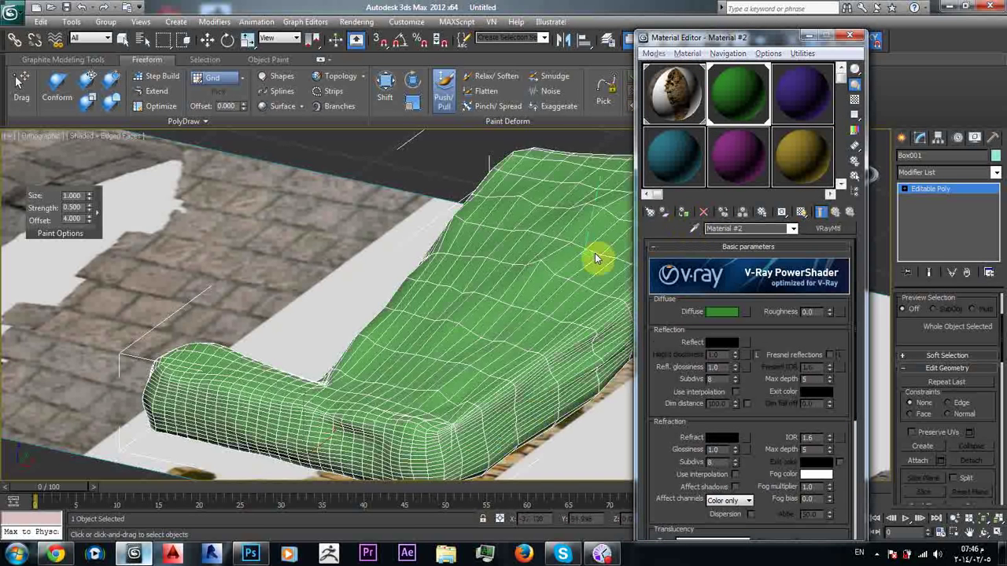
Load the BrickOldMixed0135_2_S image from the Downloads folder as the material's diffuse bitmap and show it in the viewport.
alt+middle_drag(595, 254, 525, 277)
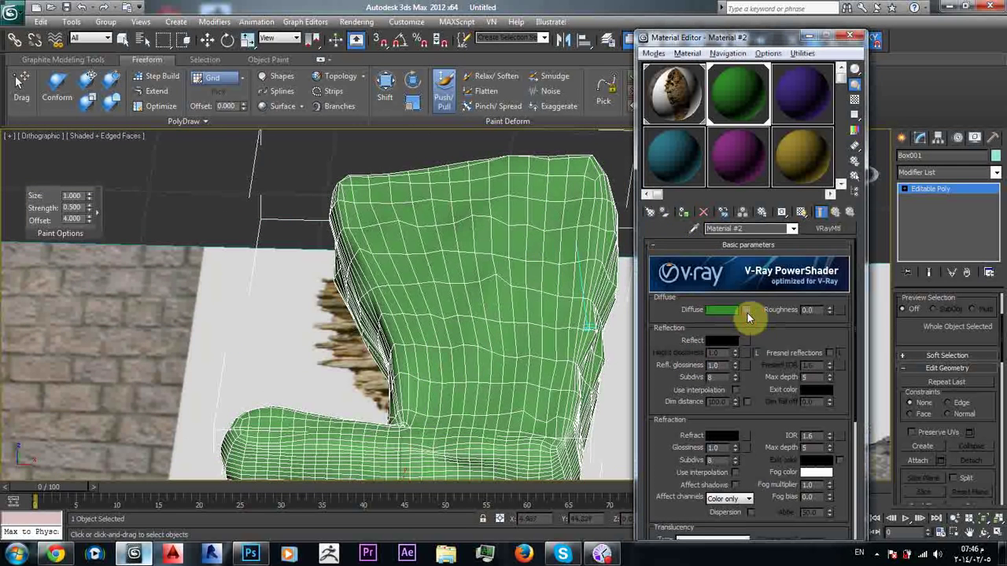
click(748, 313)
double_click(428, 134)
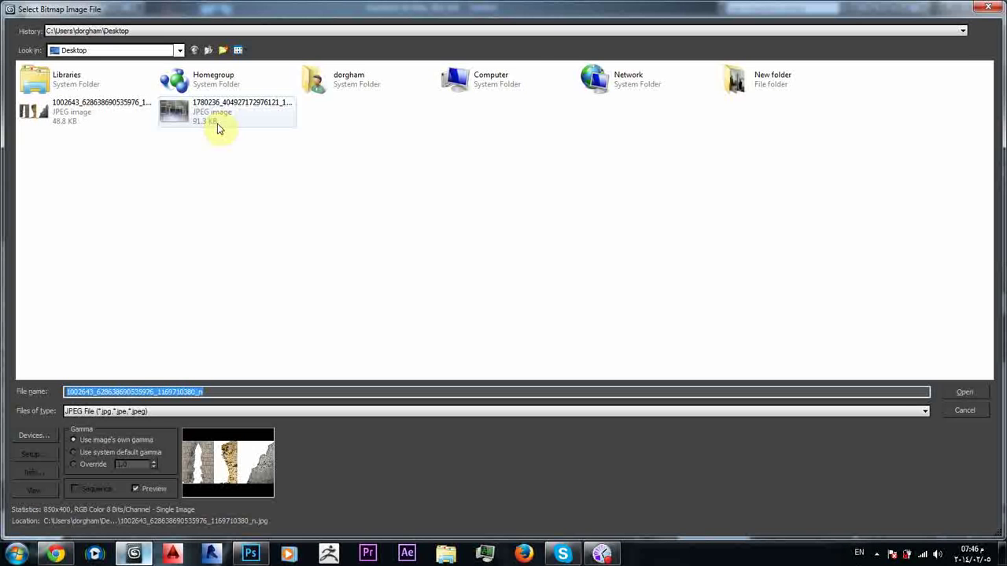
click(138, 31)
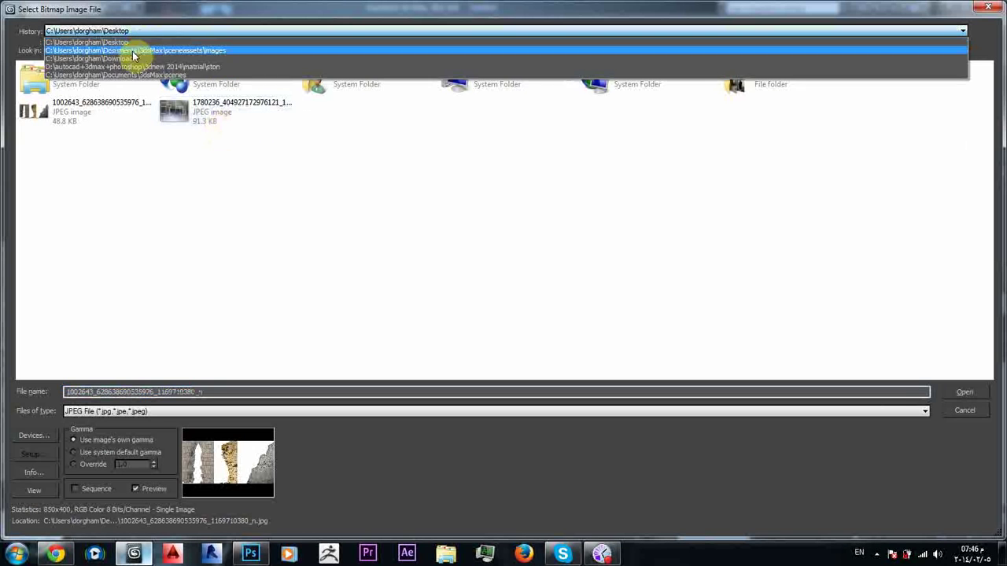
click(135, 58)
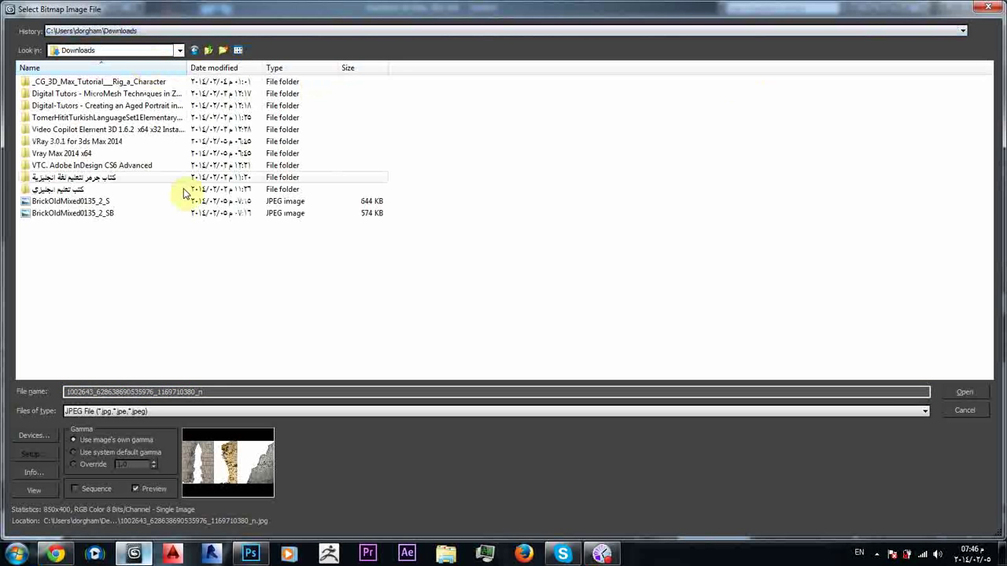
click(110, 201)
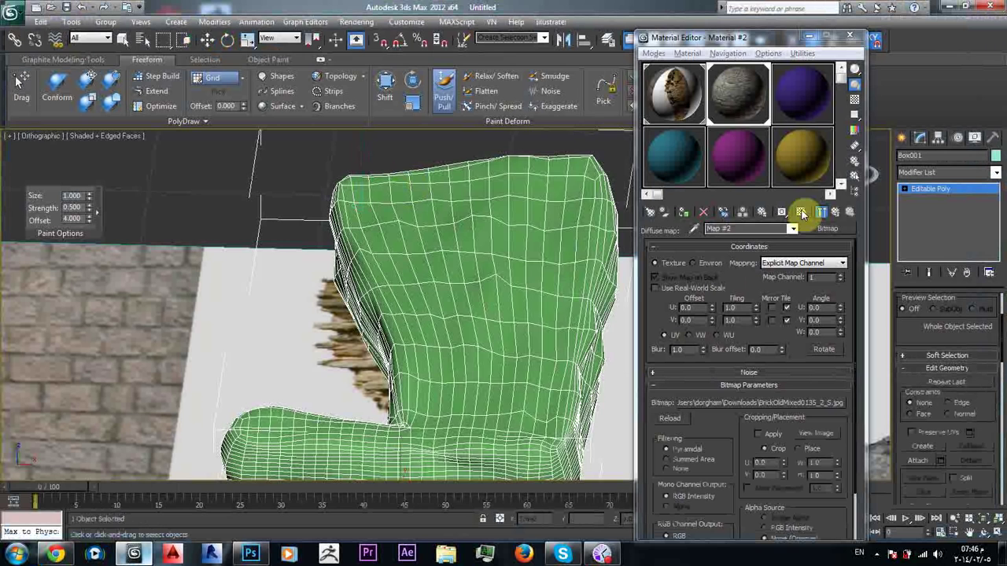
click(800, 213)
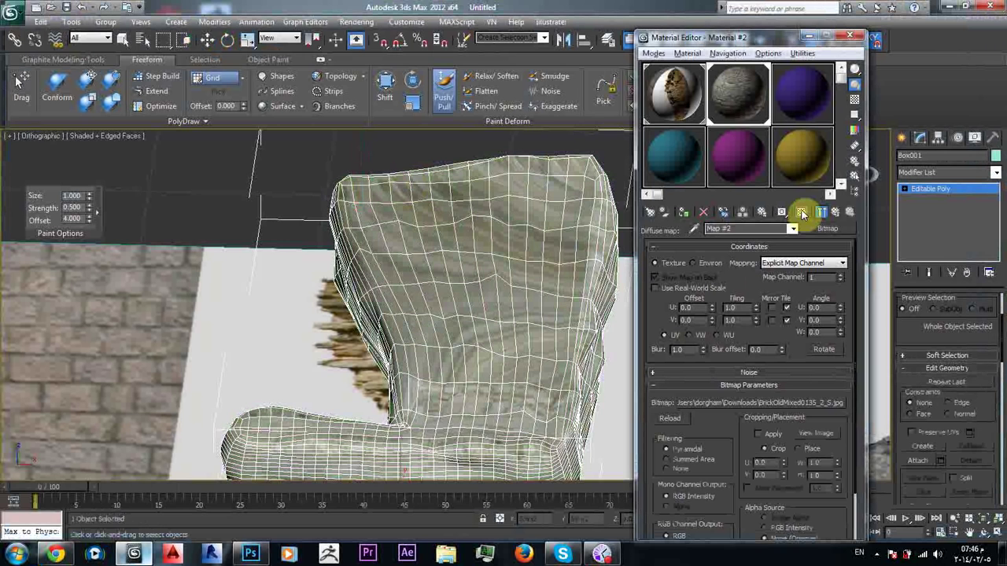
click(852, 35)
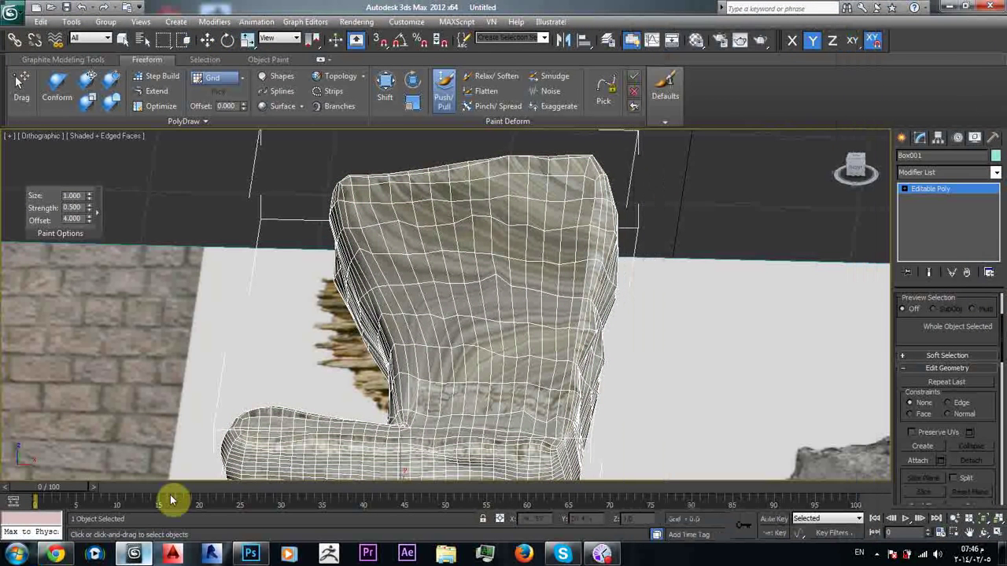
Look at the brick texture's source page in Chrome, return to 3ds Max and add a UVW Map modifier to the pillar.
click(57, 554)
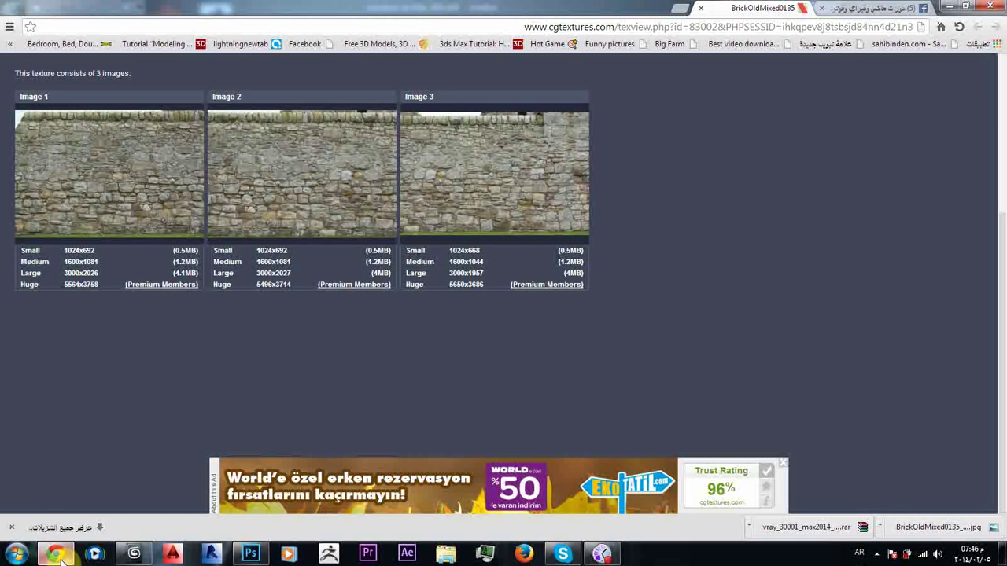
click(59, 556)
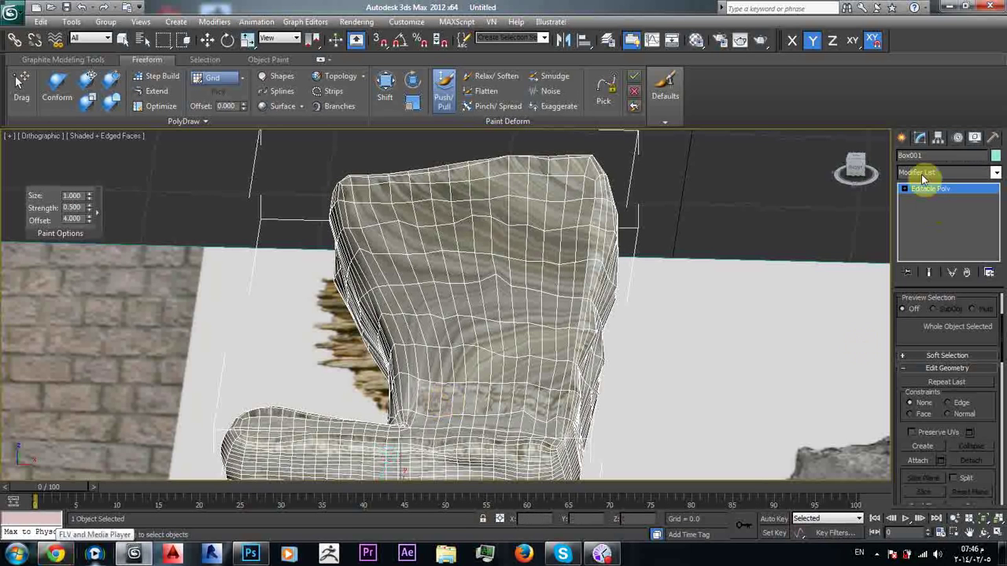
click(922, 172)
scroll(919, 236, down, 15)
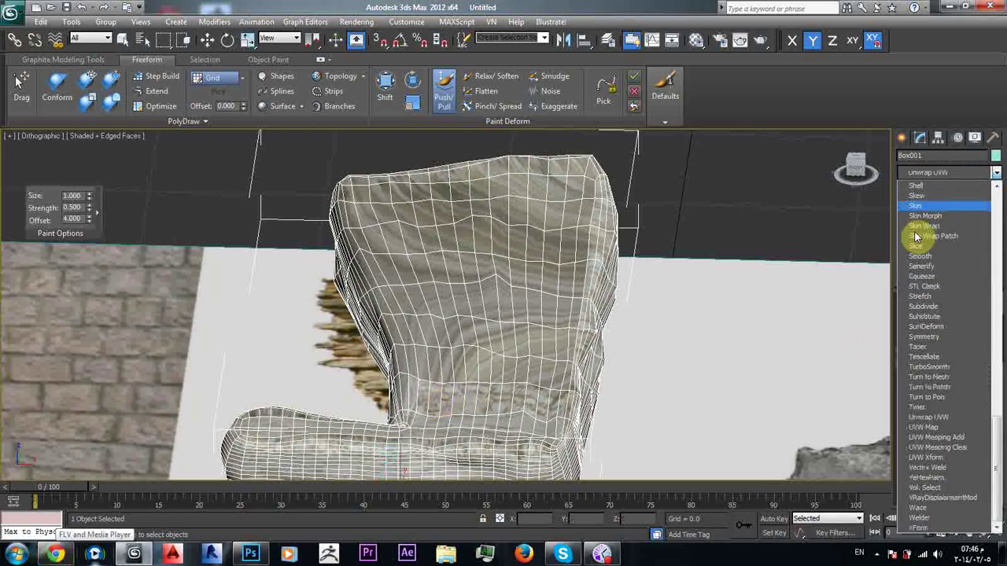
click(929, 427)
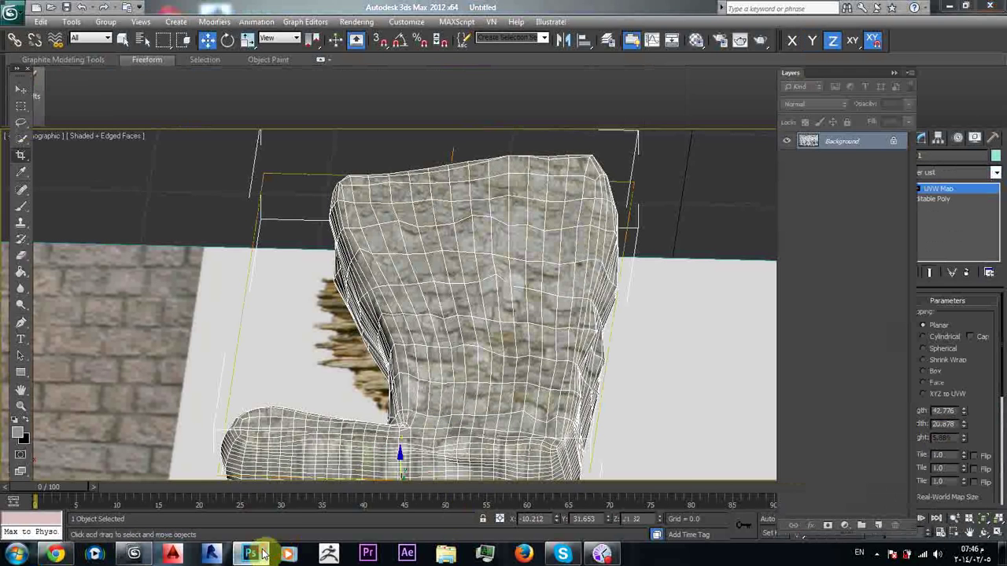
View BrickOldMixed0135_2_SB.jpg in Photoshop, return to 3ds Max and switch the pillar's UVW mapping to Box.
click(262, 554)
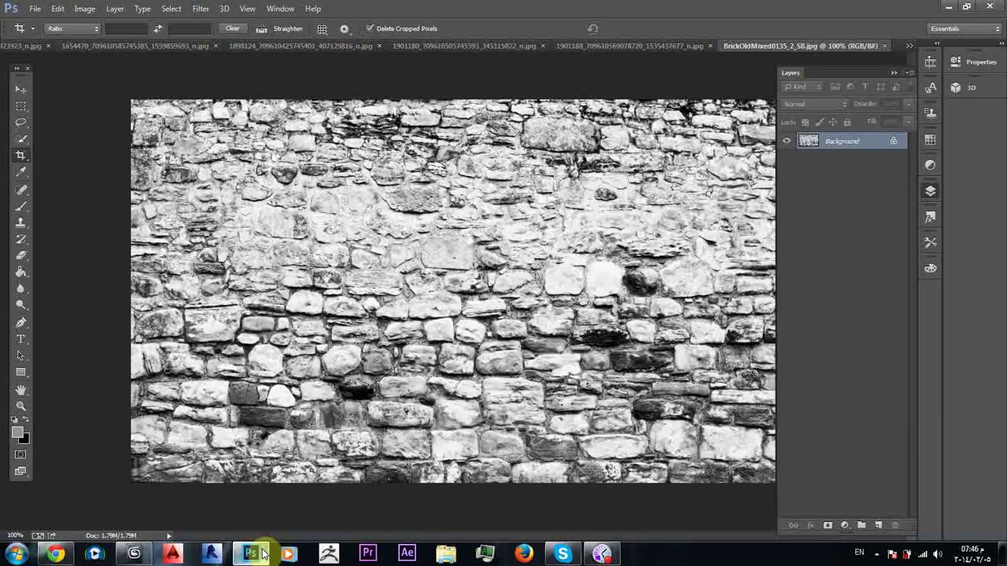
click(262, 555)
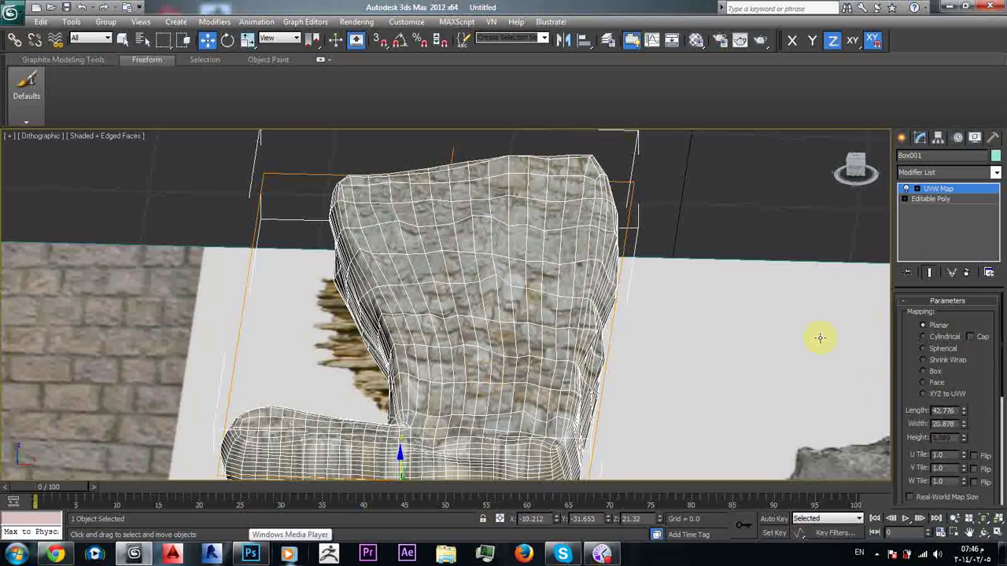
click(924, 370)
alt+middle_drag(669, 351, 443, 304)
scroll(443, 303, up, 3)
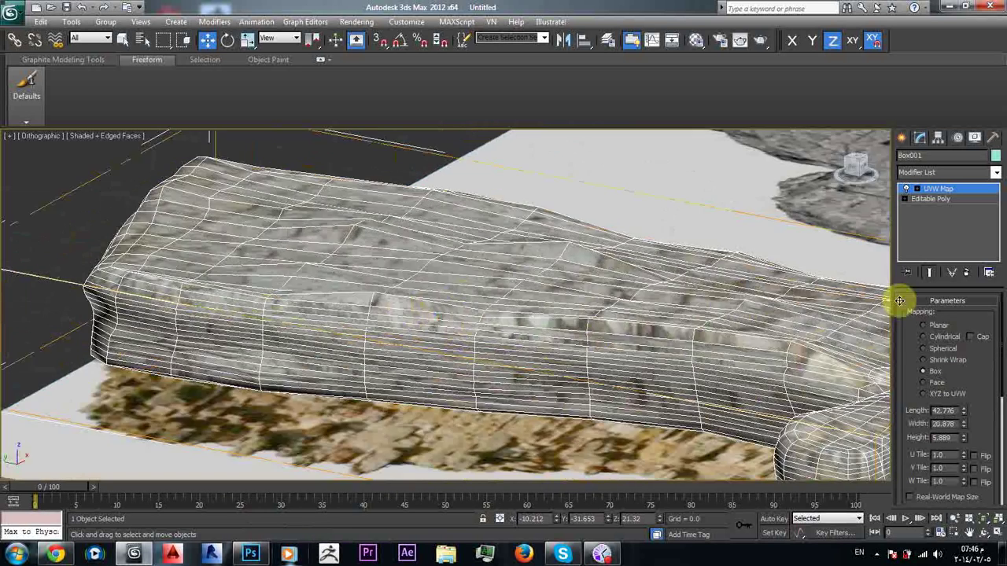
Set the length, width and height of the box mapping to 25 each.
double_click(943, 410)
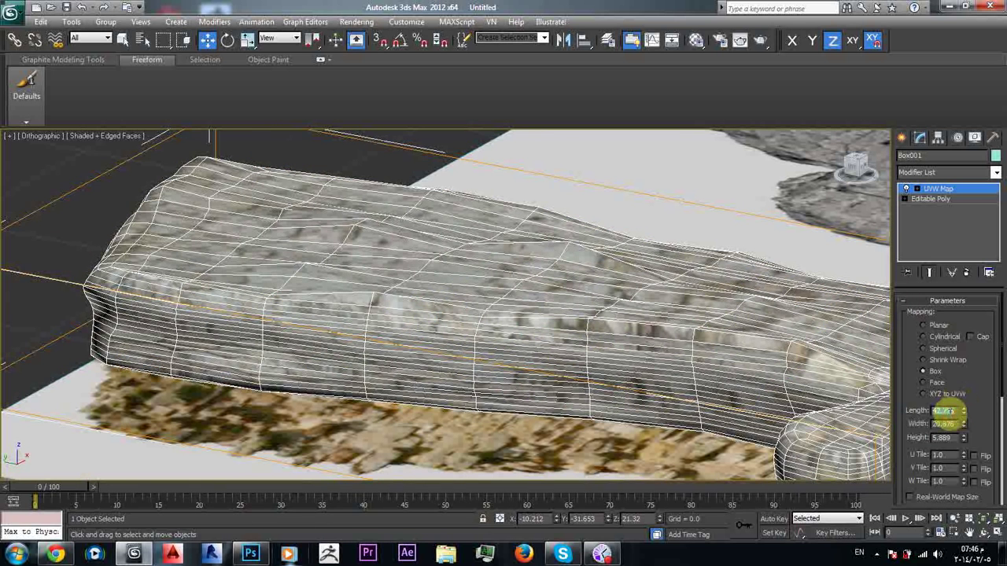
text(245)
key(Return)
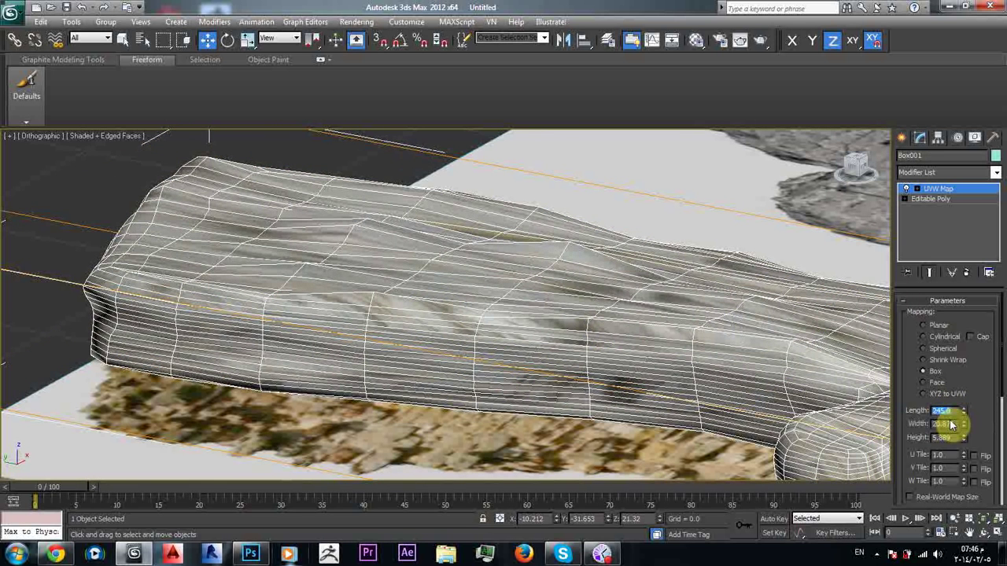
text(25)
key(Return)
double_click(944, 424)
text(25)
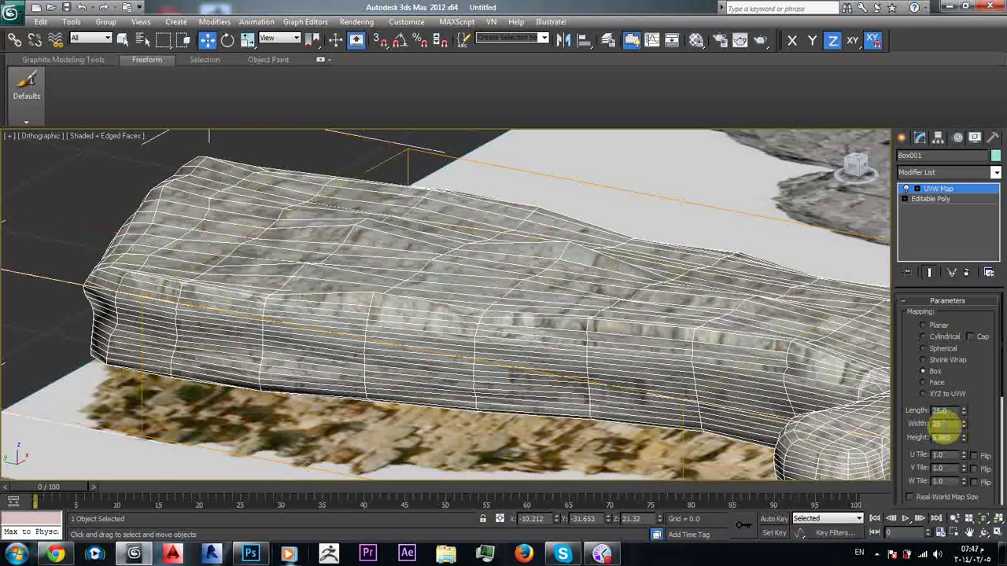
key(Return)
double_click(943, 437)
text(25)
key(Return)
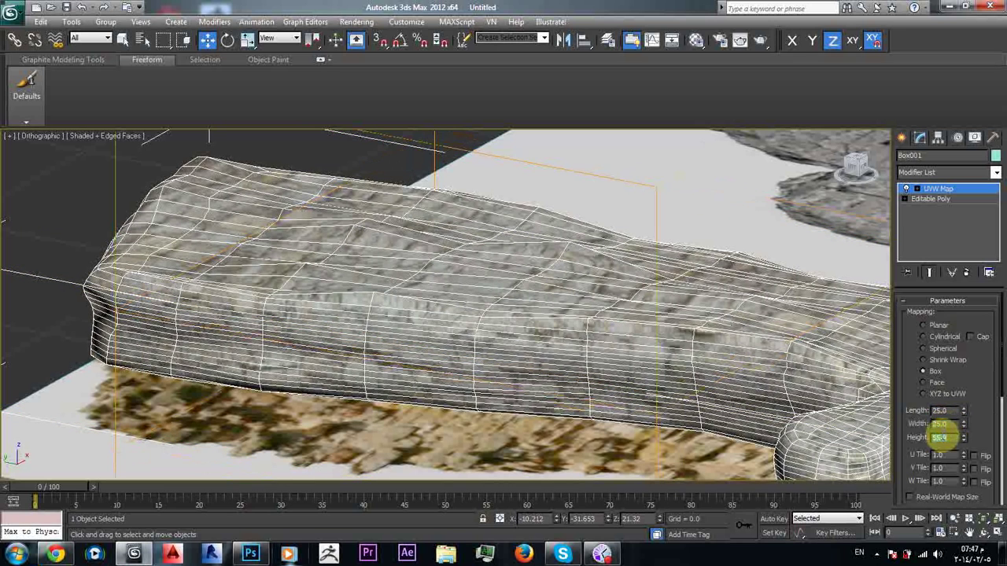
Deselect the pillar and turn off the edged-faces display to inspect how the brick texture wraps around it.
middle_drag(571, 360, 543, 355)
click(68, 213)
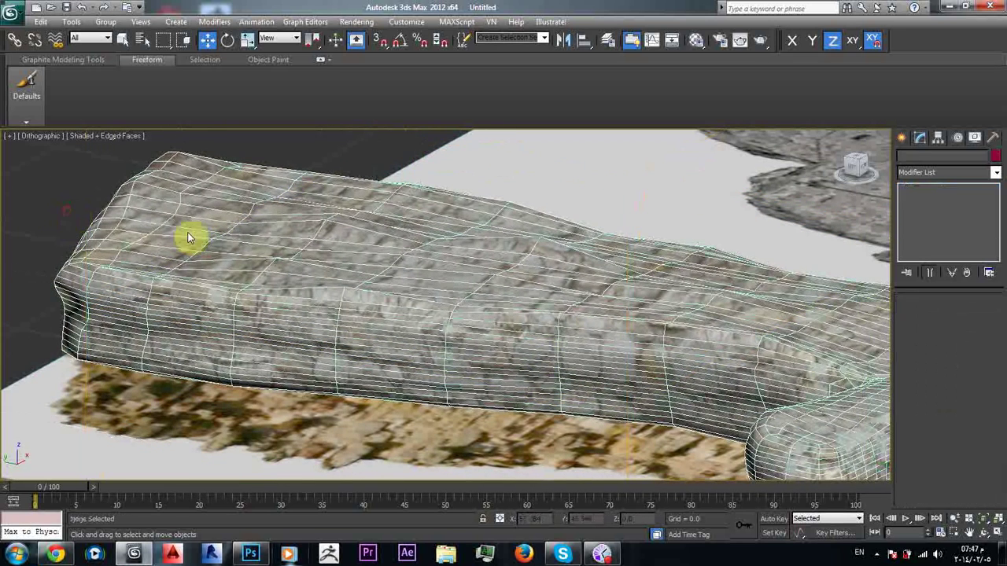
key(F4)
scroll(483, 281, down, 4)
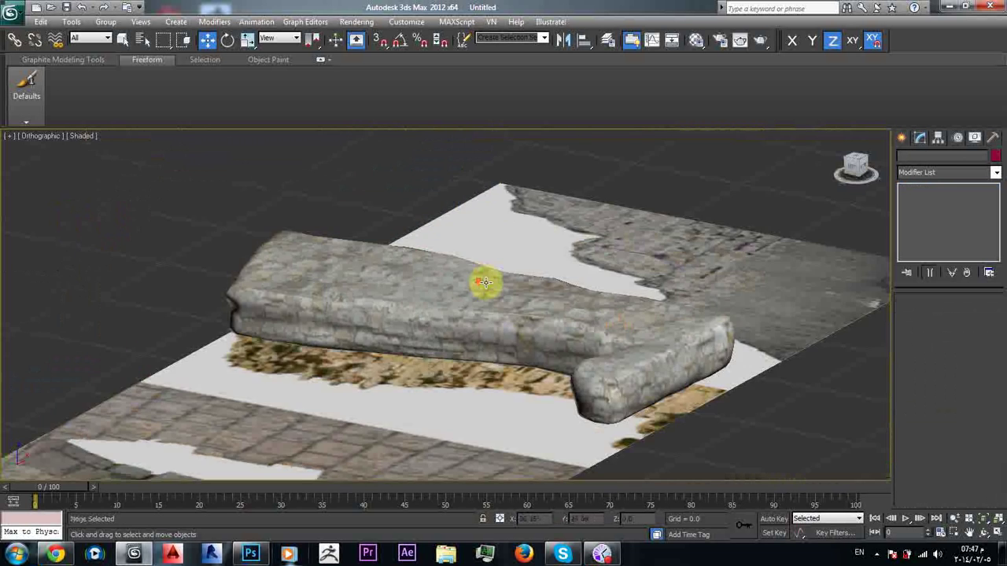
alt+middle_drag(485, 282, 589, 372)
scroll(342, 241, up, 5)
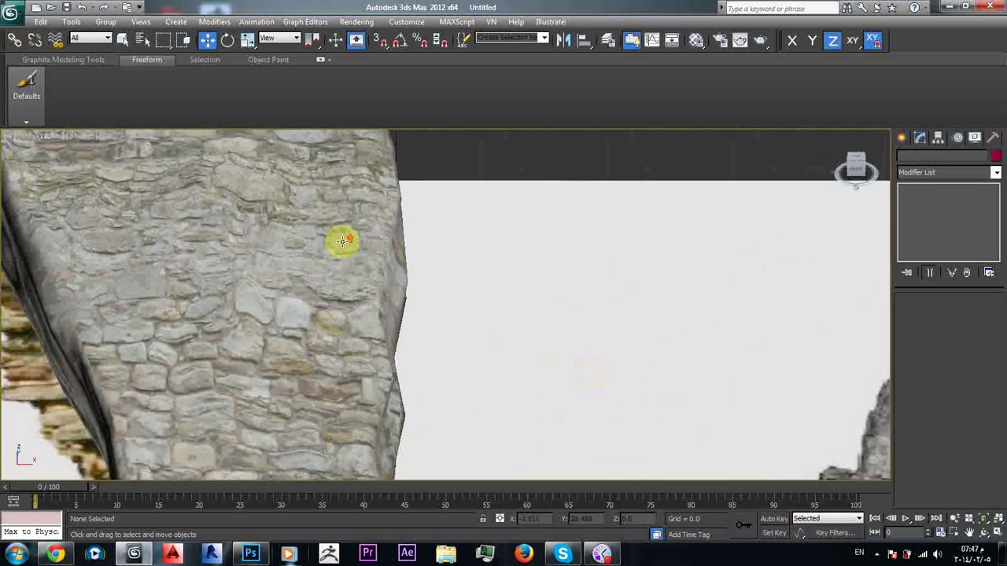
alt+middle_drag(342, 240, 416, 348)
Load BrickOldMixed0135_2_SB as the reflection bitmap of the pillar's V-Ray material and return to the material's basic parameters.
click(370, 308)
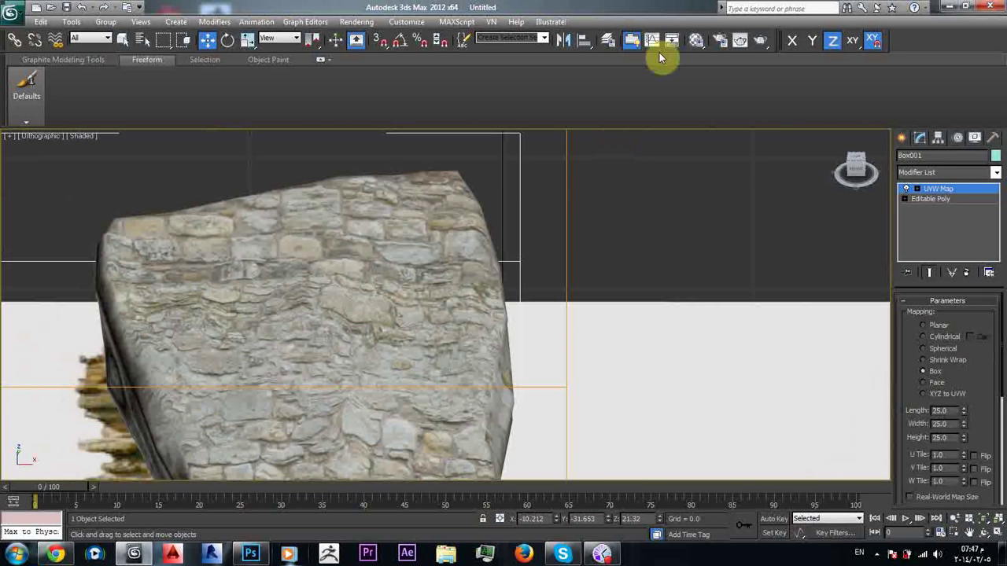
click(697, 41)
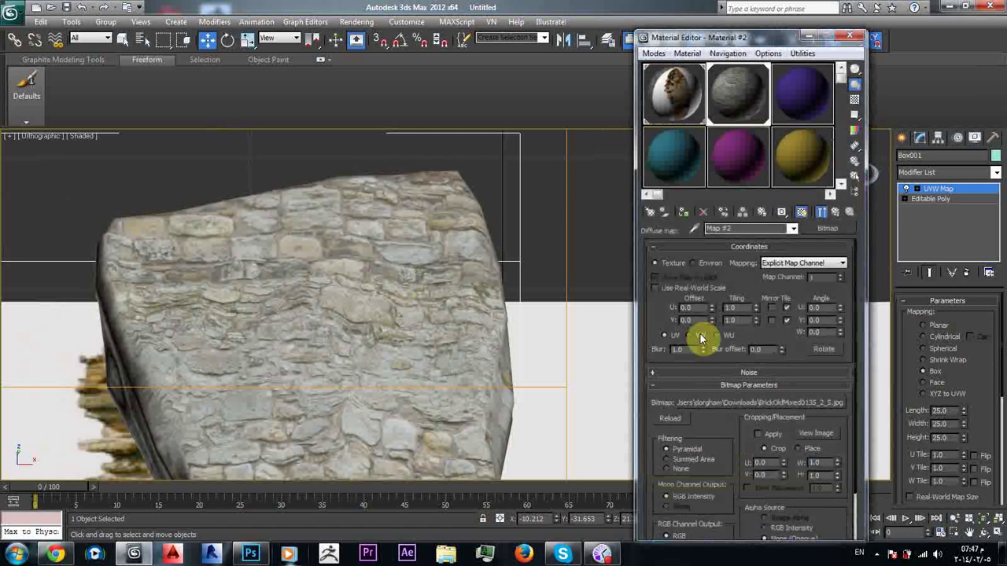
click(835, 212)
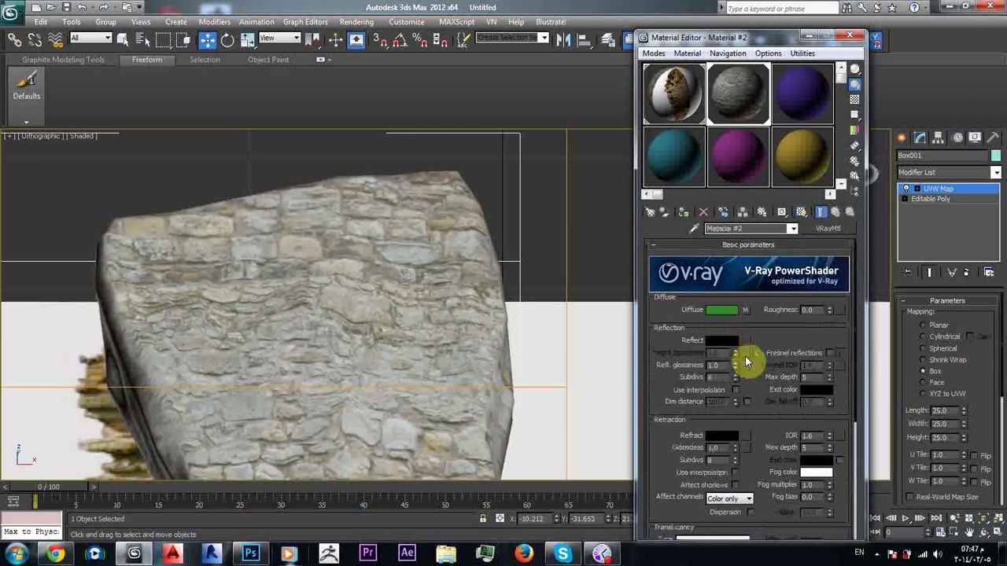
click(744, 341)
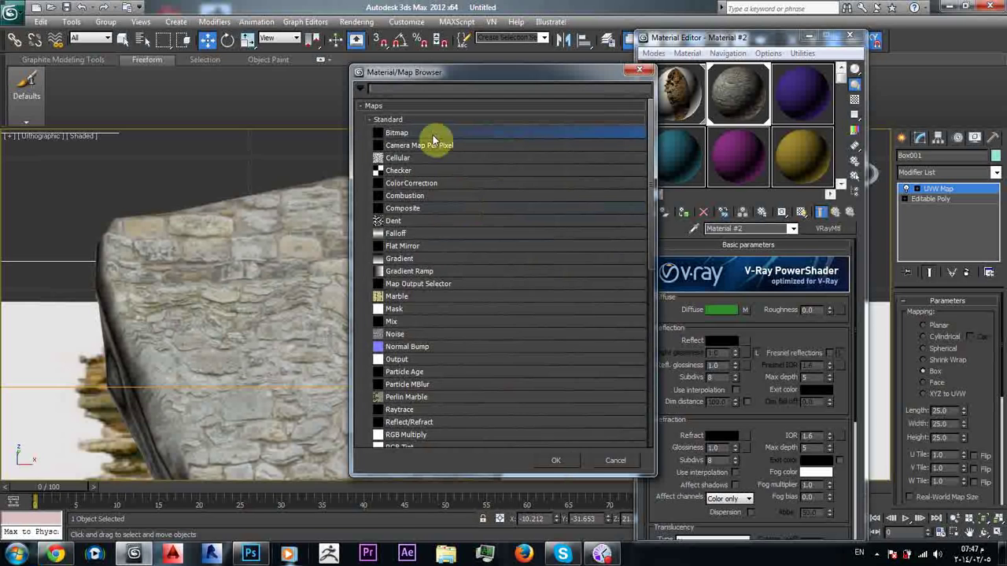
double_click(433, 134)
double_click(748, 118)
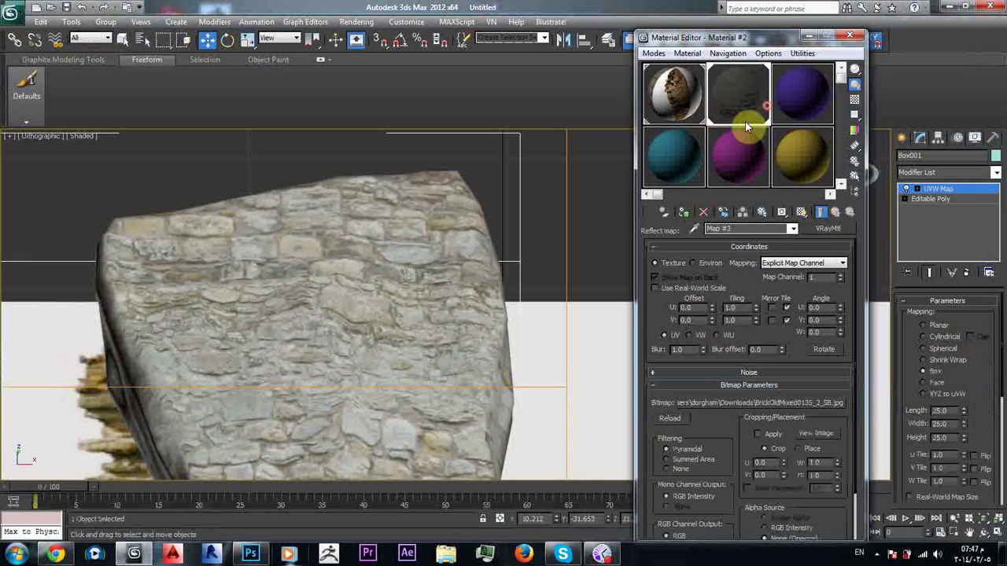
click(834, 213)
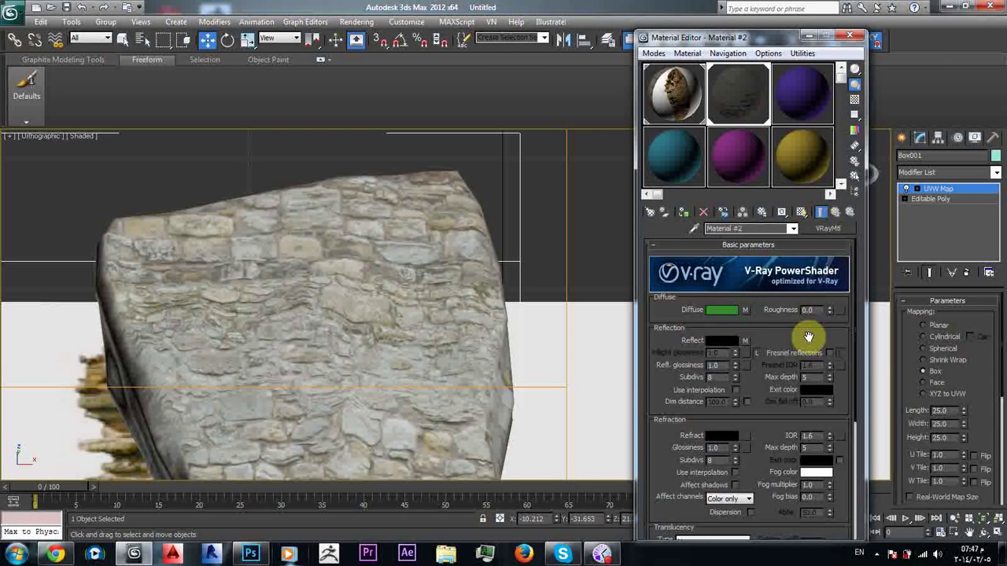
Enable Fresnel reflections and set the reflection glossiness to 0.4 and the reflection subdivisions to 16.
click(829, 353)
click(716, 365)
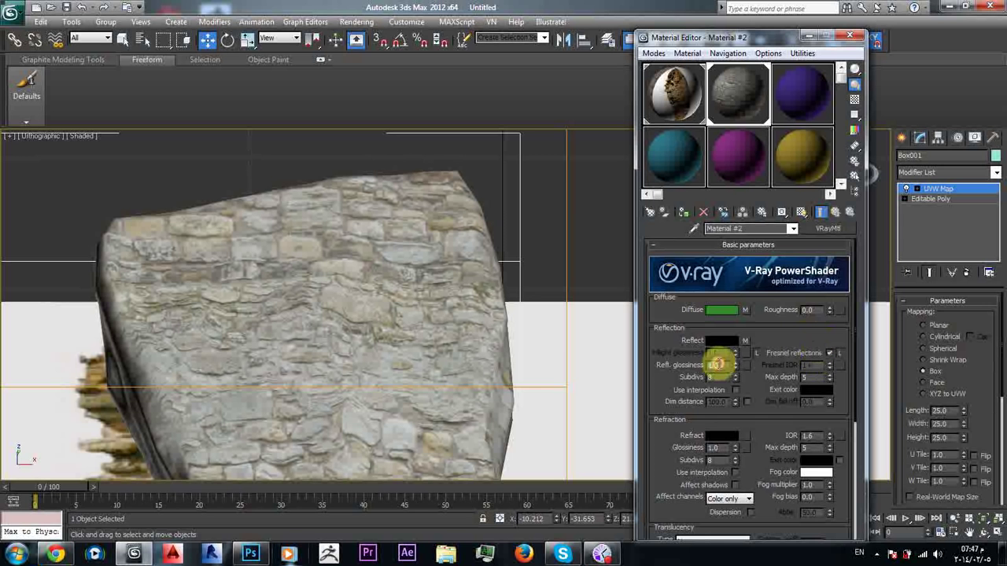
text(0.5)
key(Return)
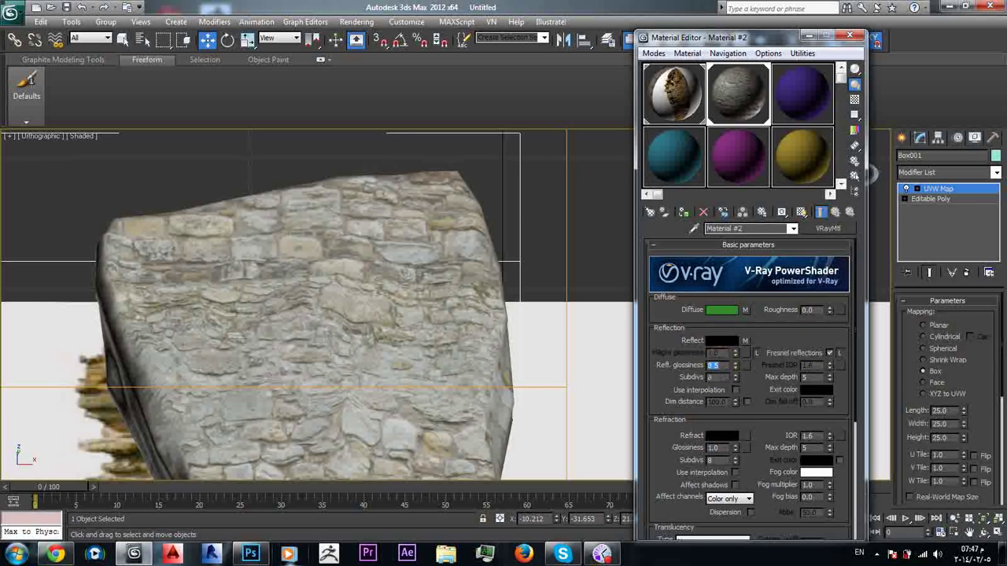
text(0.4)
key(Return)
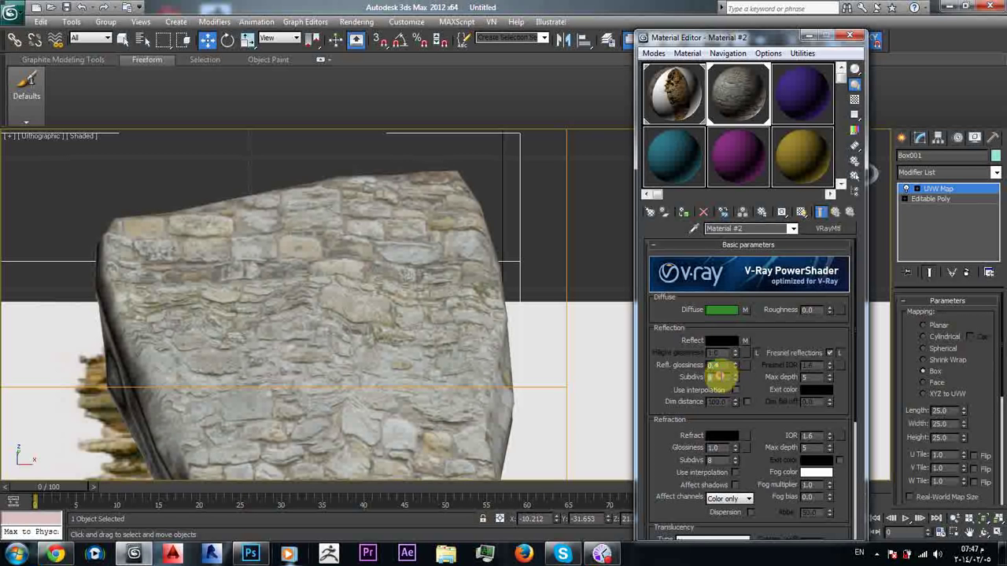
text(16)
key(Return)
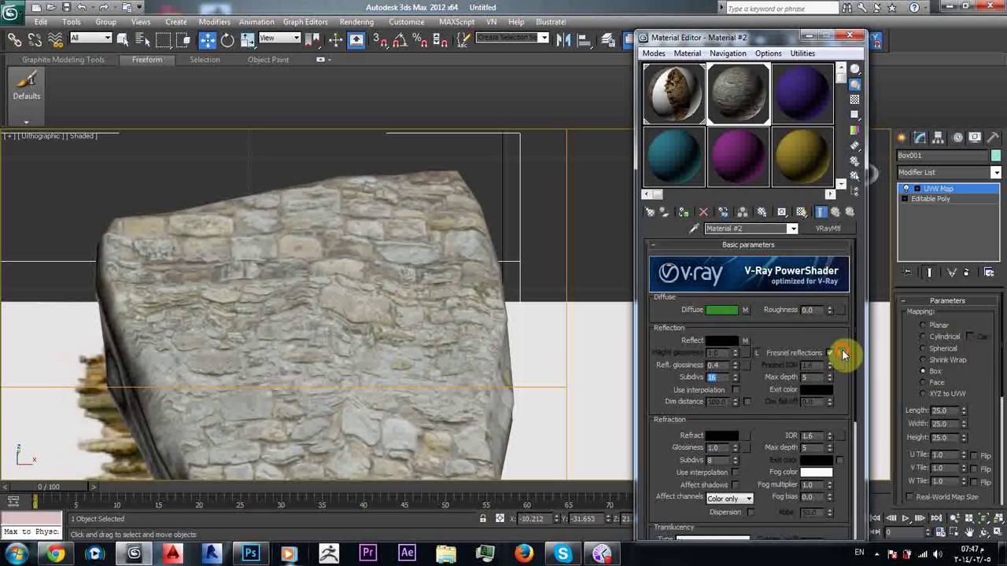
Unlock the Fresnel IOR from the refraction IOR and set it to 3.
click(840, 353)
click(817, 365)
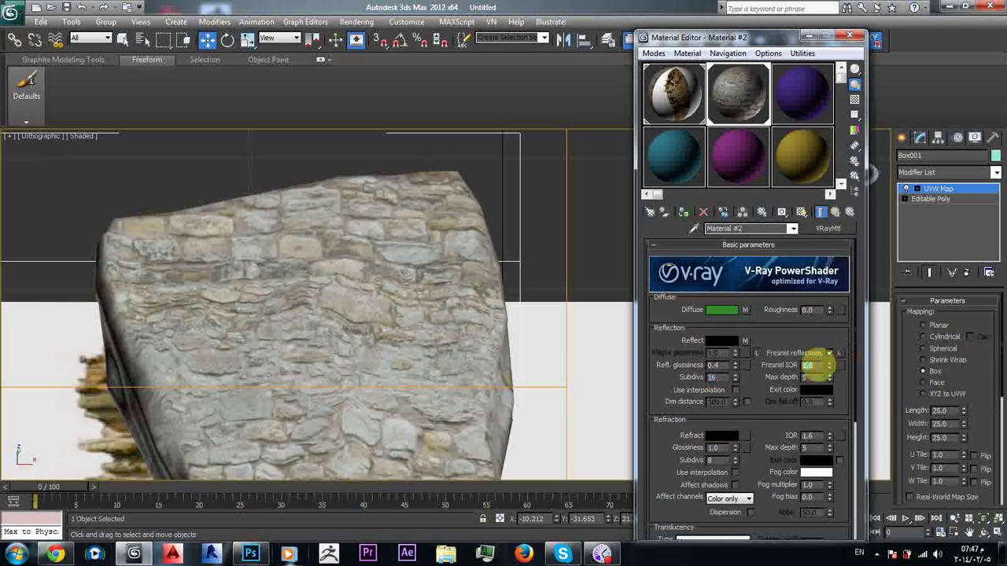
text(3)
key(Return)
Copy the brick material's reflection map and paste it into the bump and displacement map slots.
right_click(744, 340)
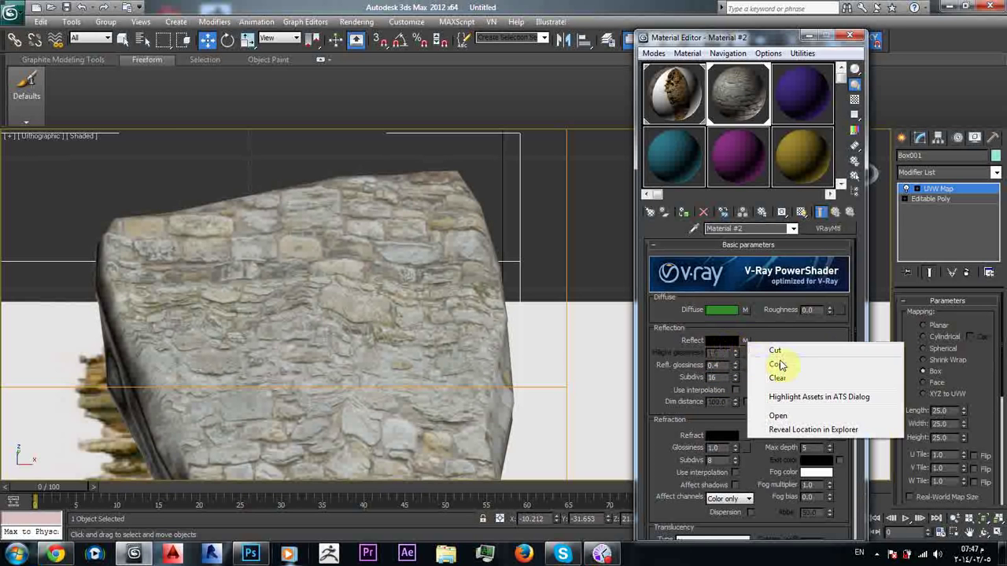
click(776, 363)
scroll(745, 368, down, 1)
scroll(744, 368, down, 5)
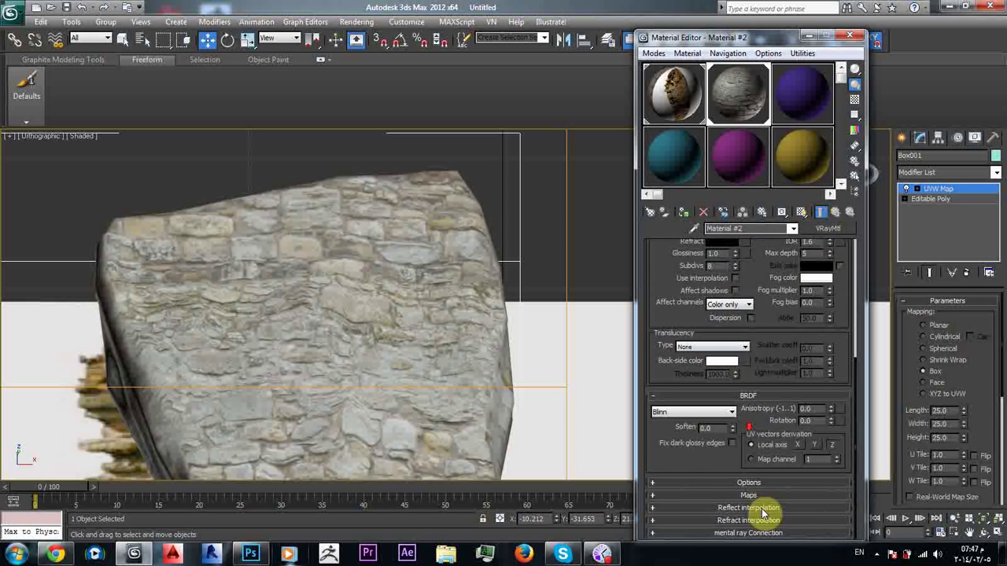
scroll(741, 480, down, 4)
right_click(741, 493)
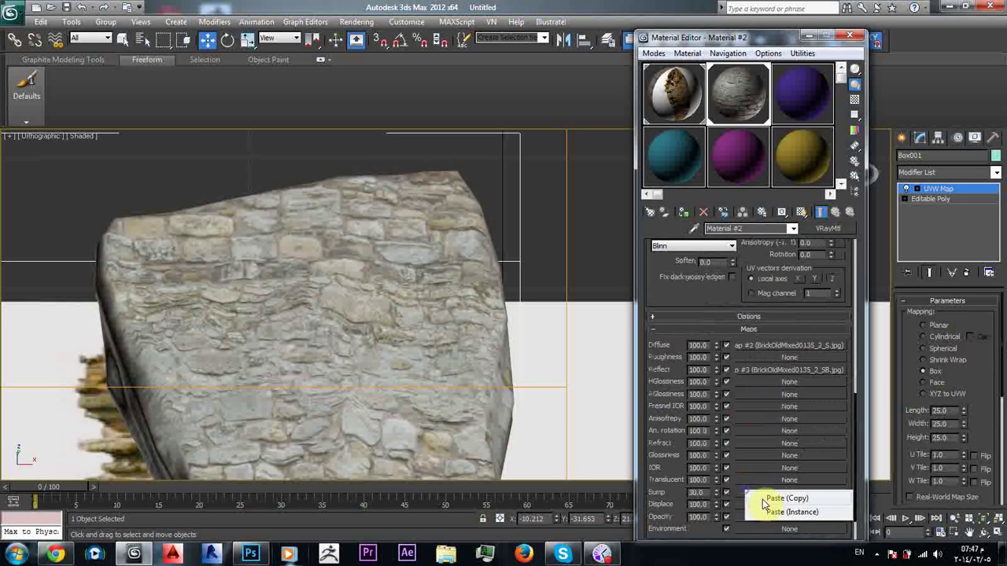
click(759, 500)
right_click(755, 505)
click(767, 511)
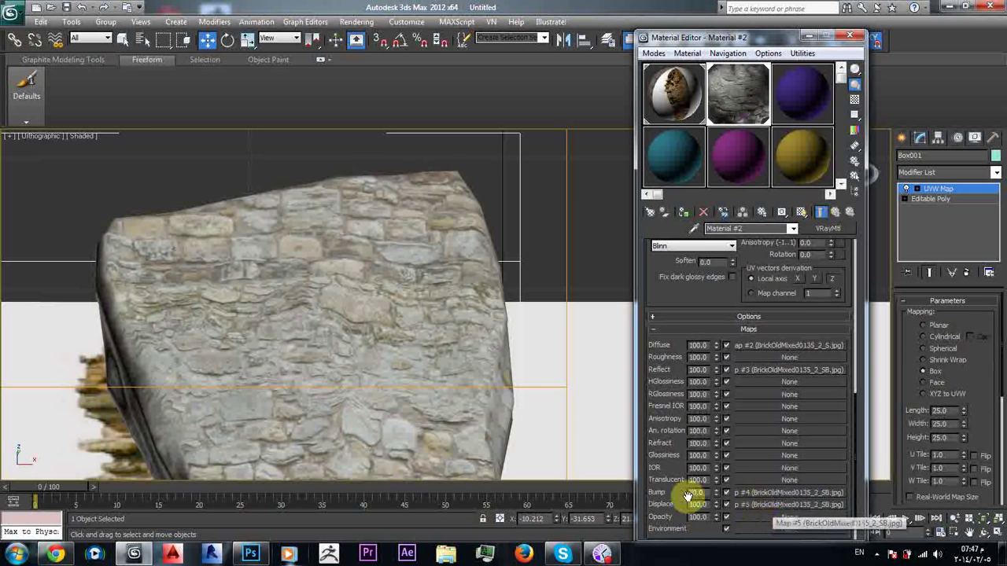
Set the brick material's displacement amount to 25 and its bump amount to 50, and close the material editor.
double_click(698, 504)
text(5)
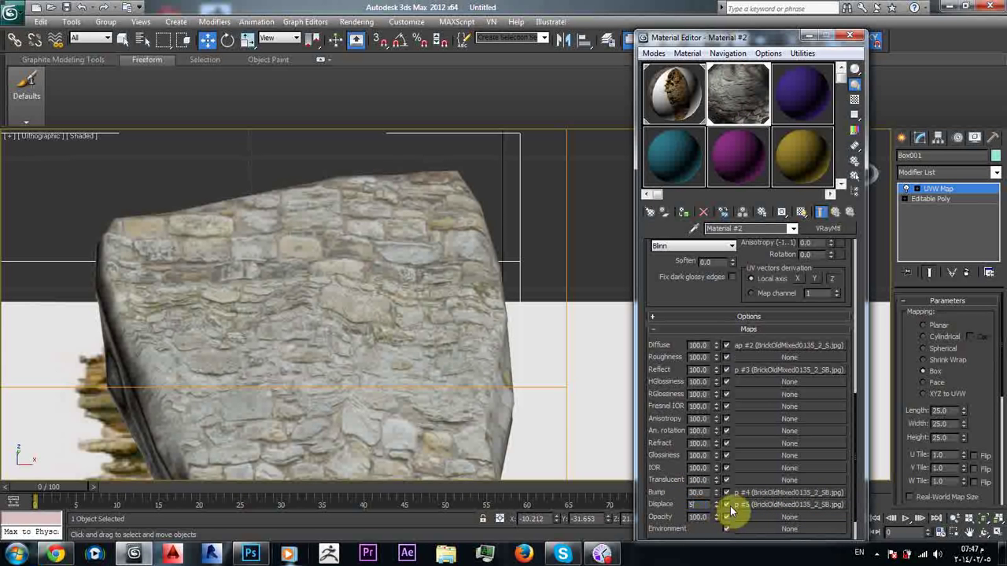
key(Return)
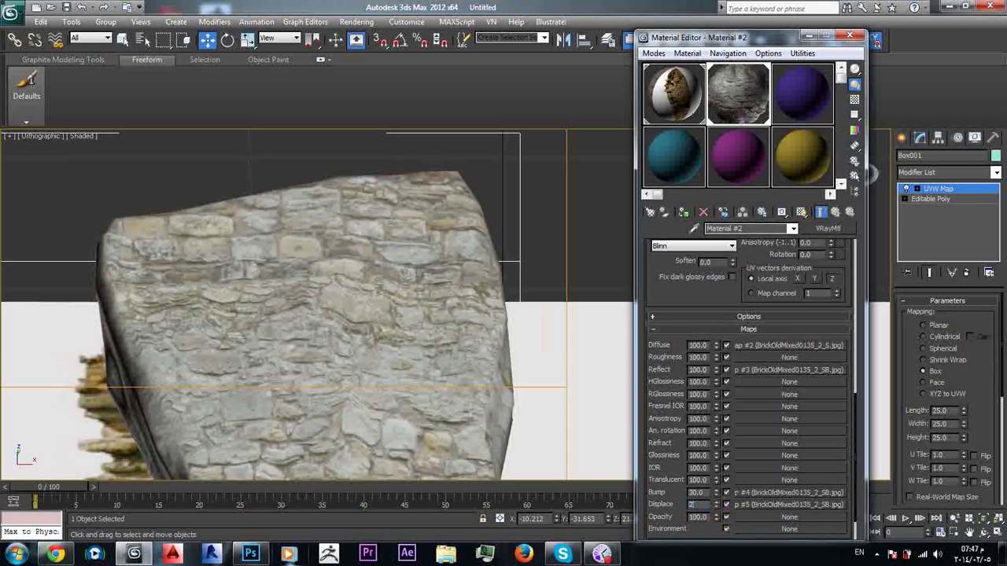
double_click(698, 492)
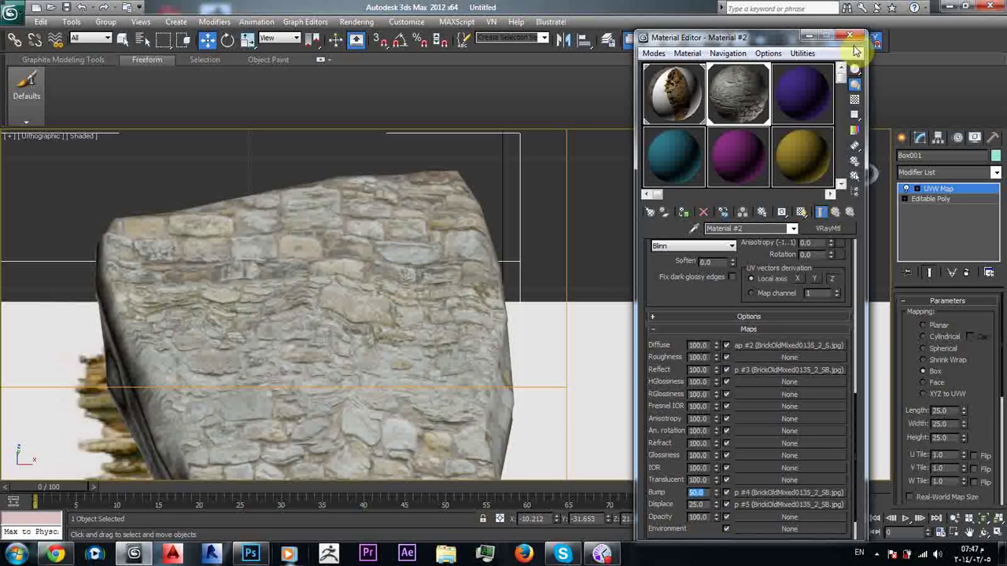
click(849, 36)
Delete the reference image plane behind the pillar.
scroll(593, 211, down, 5)
click(593, 211)
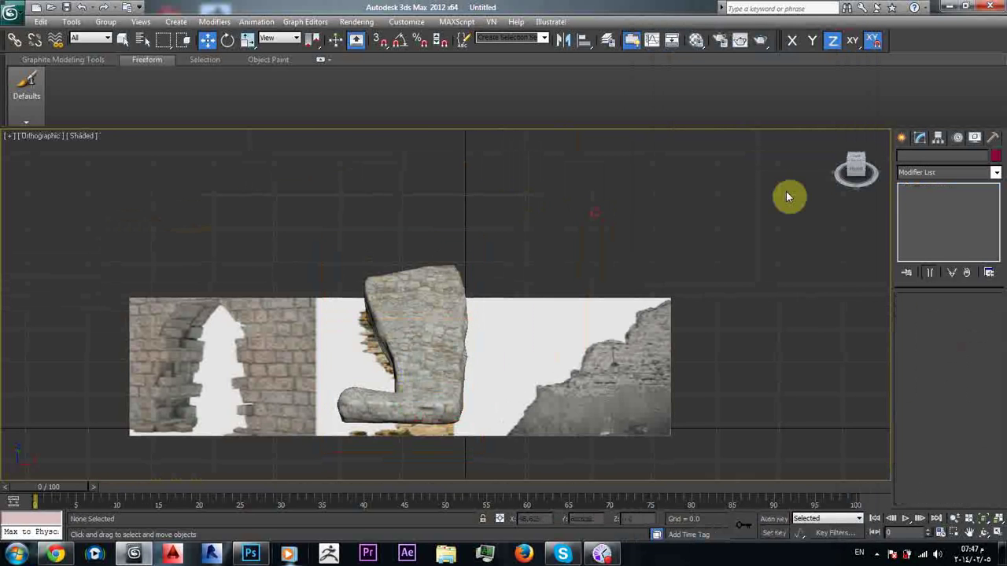
click(556, 318)
key(Delete)
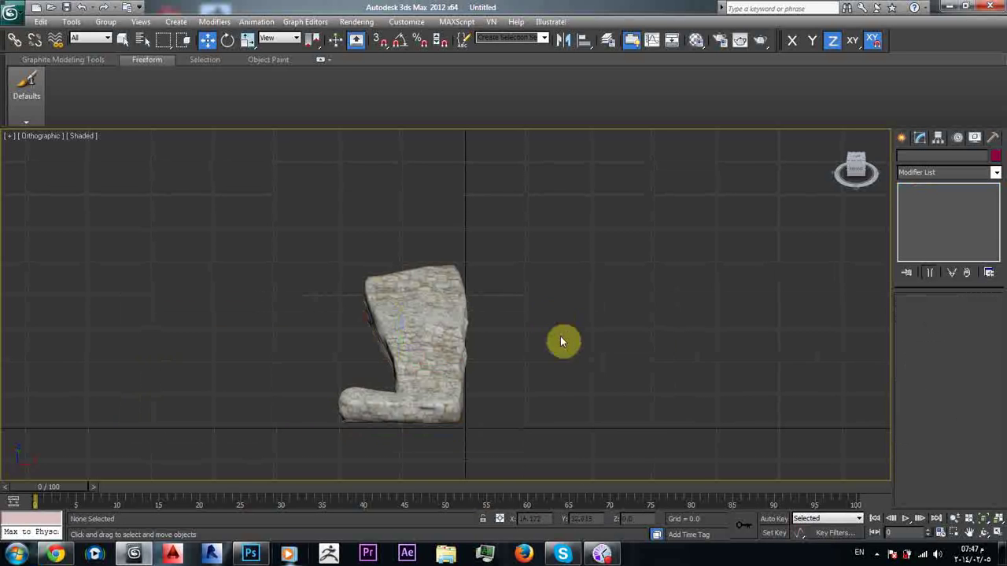
Create a square ground plane about 338 units wide, centred near the pillar's base in the top view.
key(t)
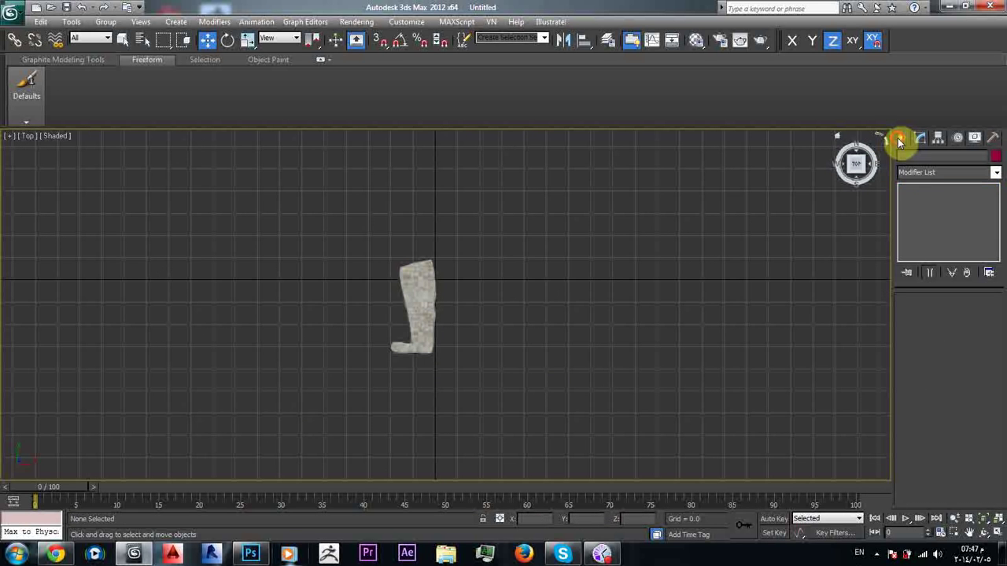
click(901, 138)
click(973, 271)
click(963, 338)
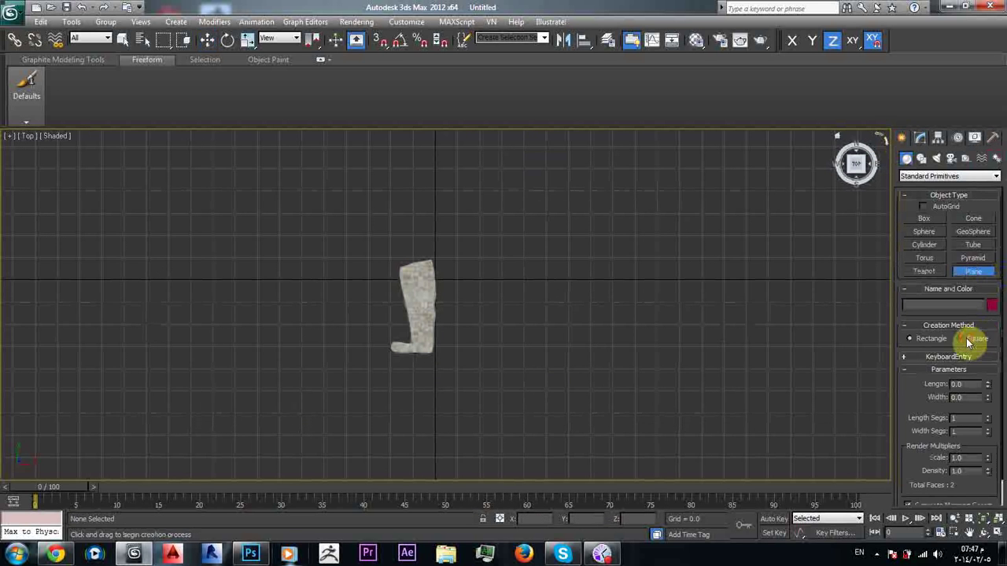
drag(418, 358, 580, 4)
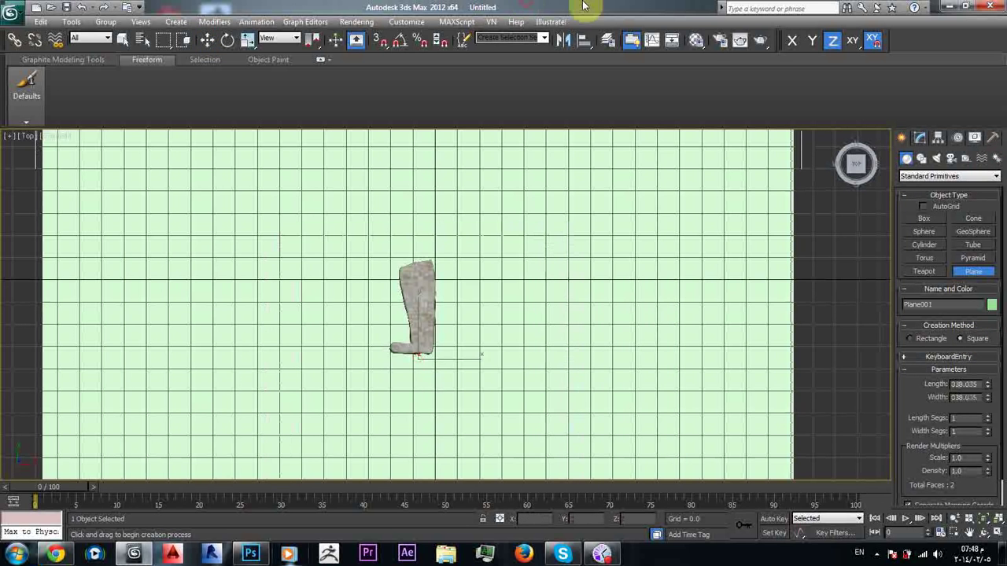
Assign the unused purple V-Ray material to the ground plane and change its diffuse colour to white.
click(700, 41)
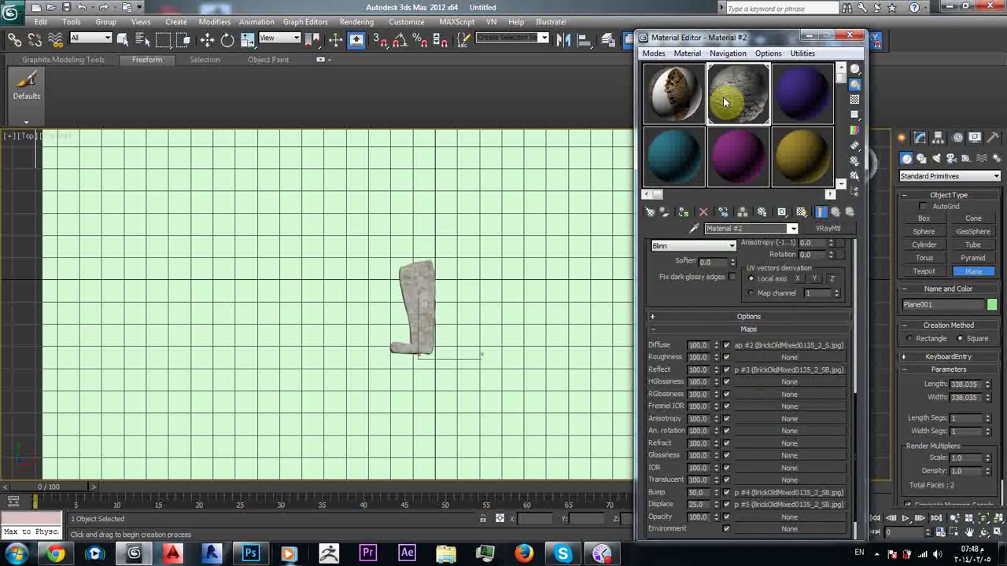
click(684, 212)
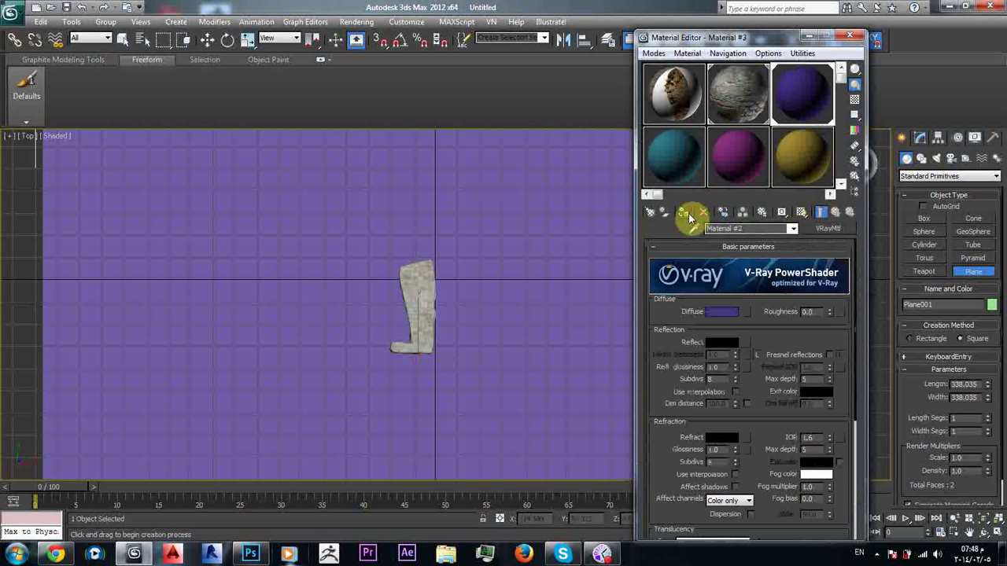
click(717, 315)
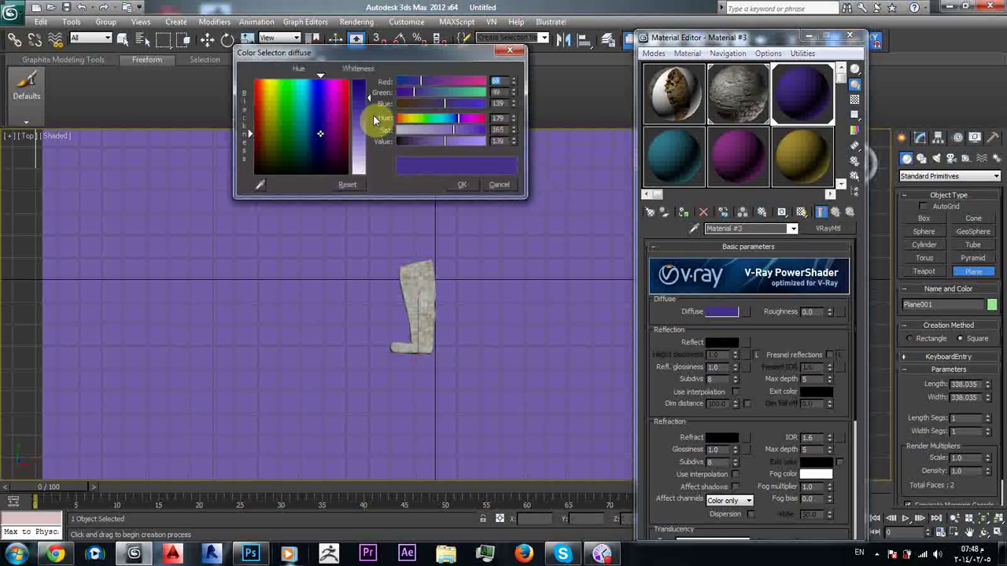
drag(372, 117, 373, 176)
click(463, 185)
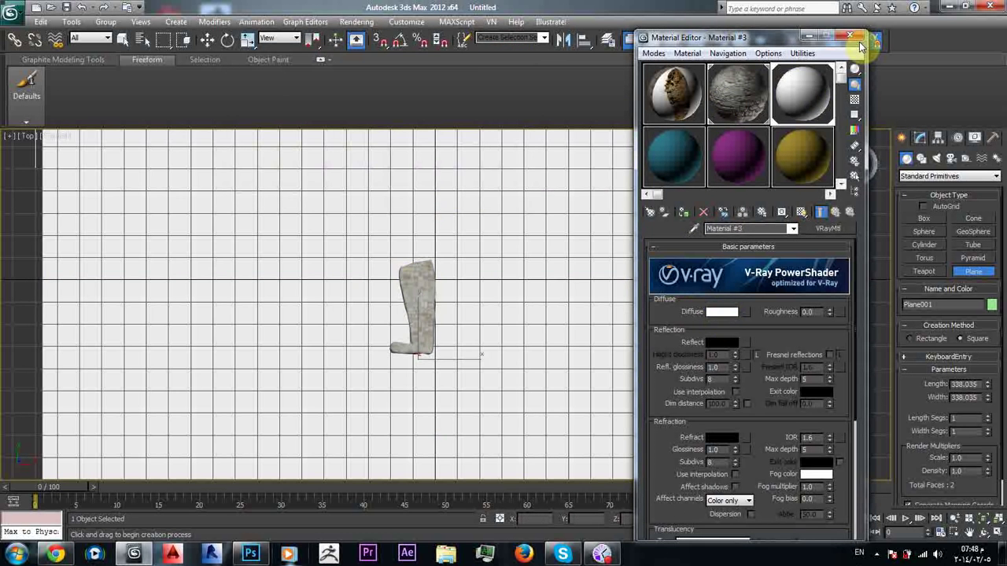
click(850, 37)
Create a VRayPhysicalCamera in the top view, placed in front of the pillar and aimed at it.
click(951, 157)
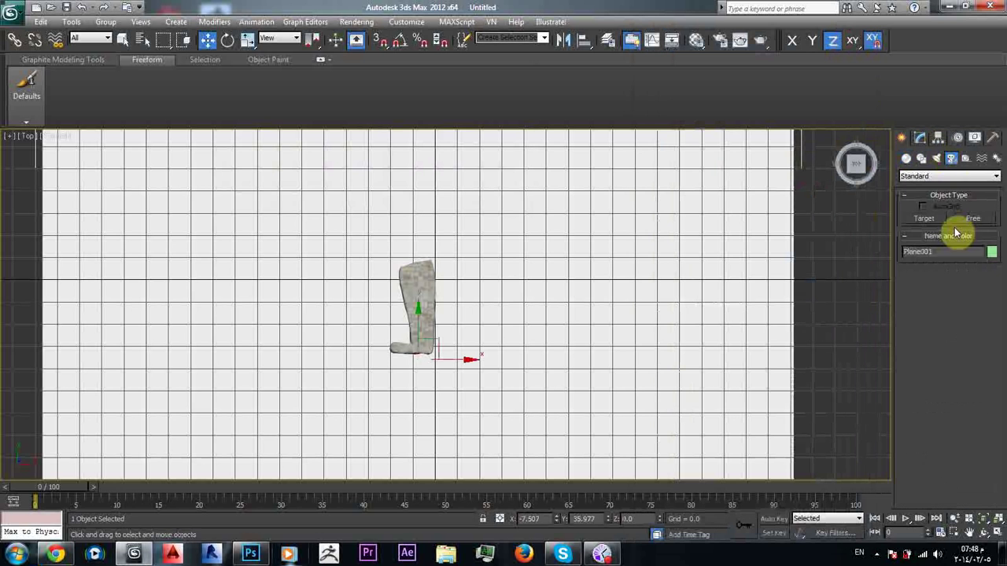
click(950, 176)
click(930, 193)
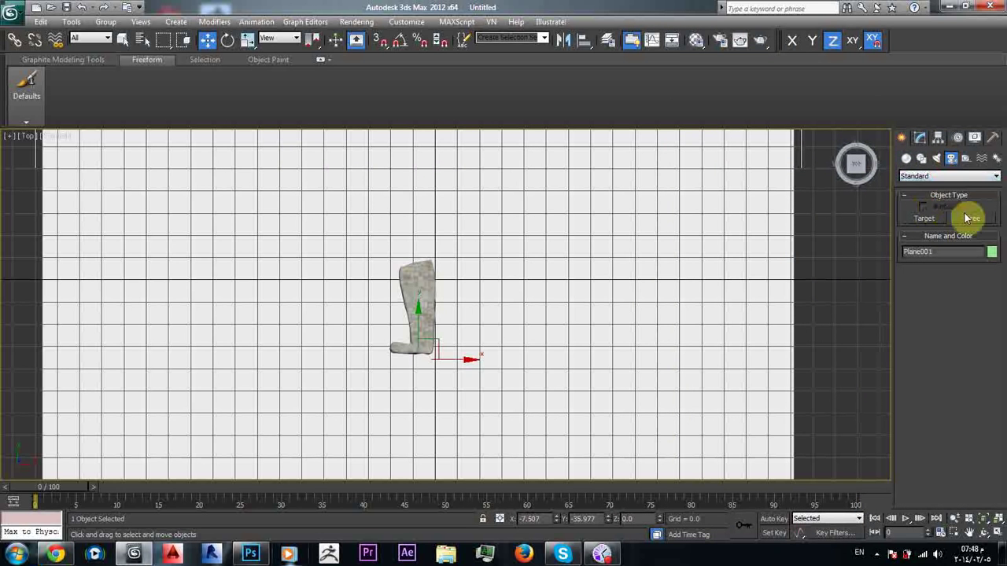
click(940, 177)
click(930, 197)
click(961, 218)
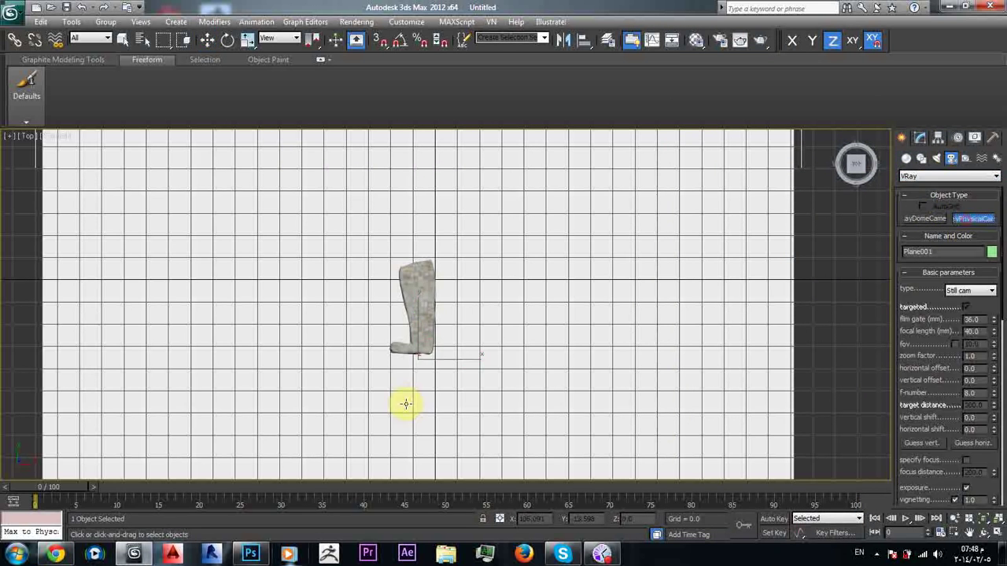
drag(326, 442, 401, 299)
Look through the physical camera with safe frames shown and raise it to about 14.7 units above the ground plane.
key(c)
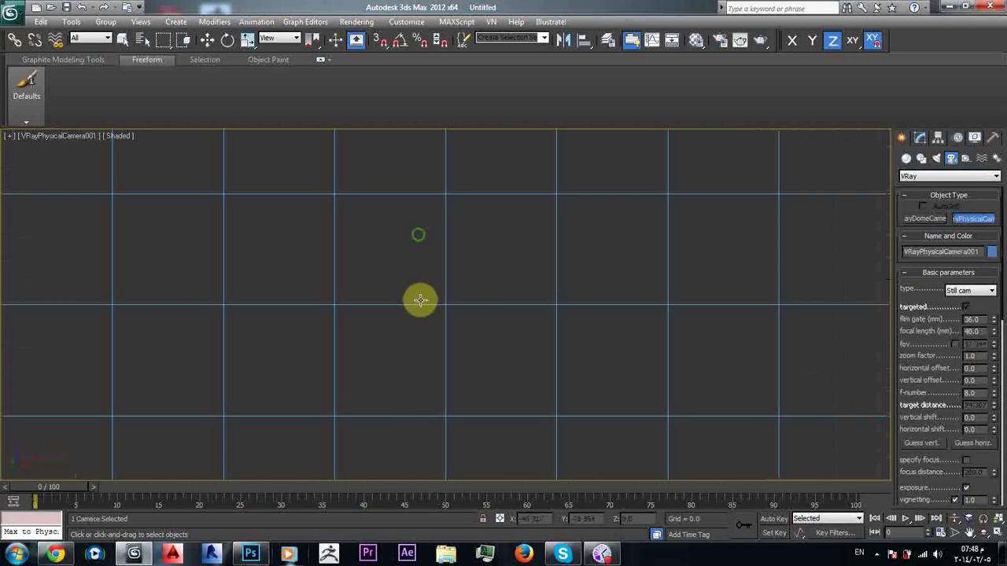
key(shift+f)
middle_drag(472, 273, 470, 379)
key(w)
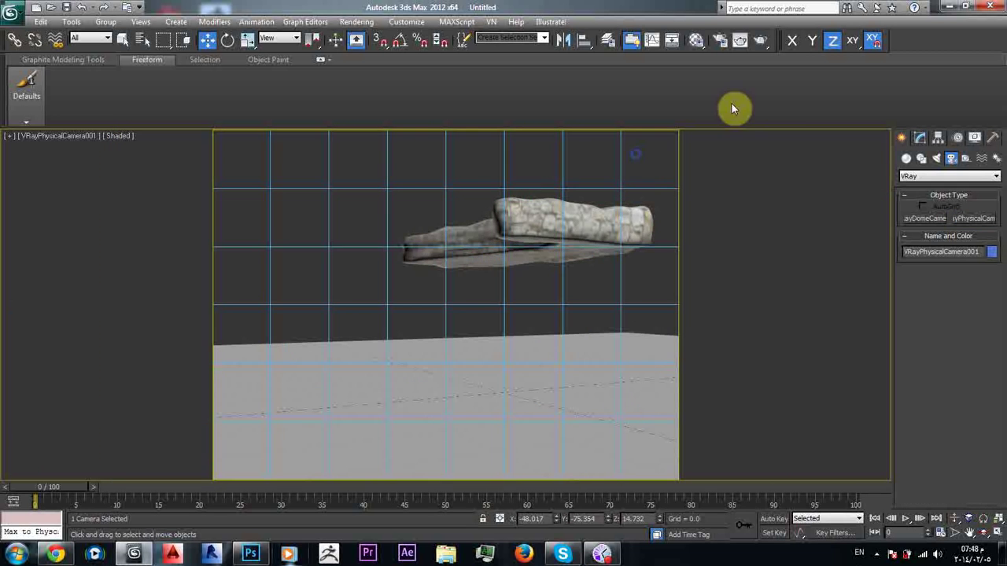
Create a VRaySun in the top view, placed on the opposite side from the camera and aimed near the pillar.
key(t)
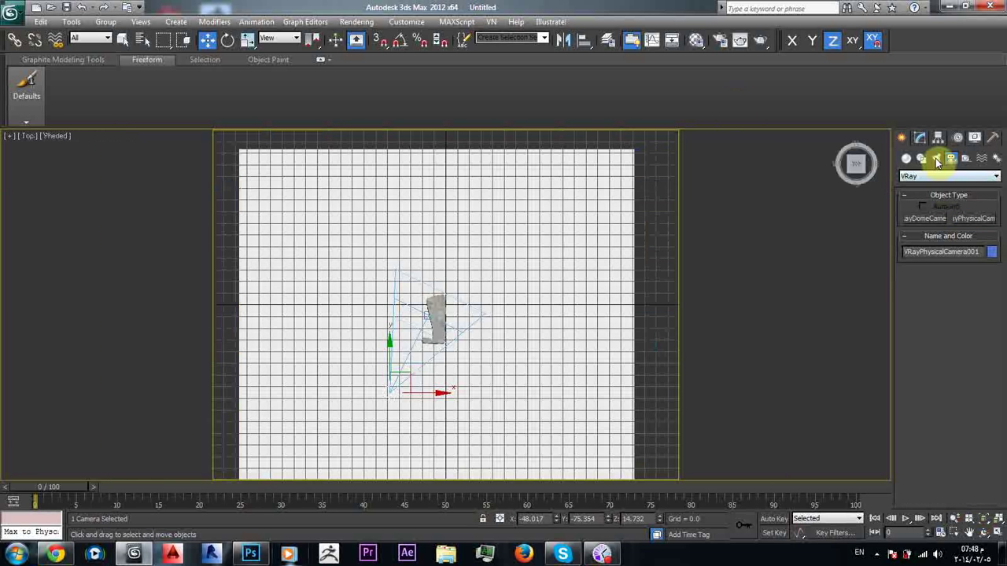
click(936, 158)
click(950, 176)
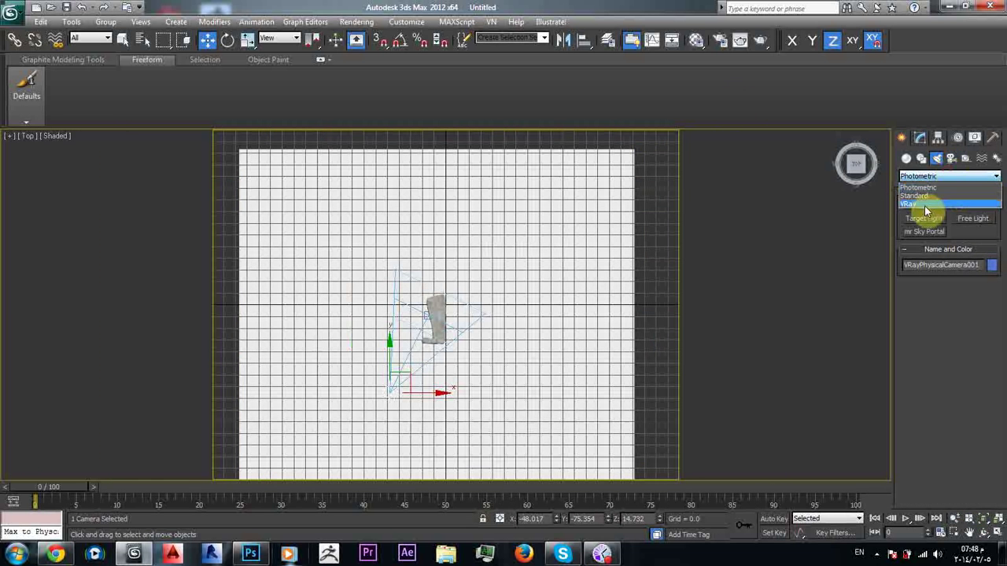
click(936, 197)
click(973, 232)
drag(599, 414, 416, 306)
click(524, 315)
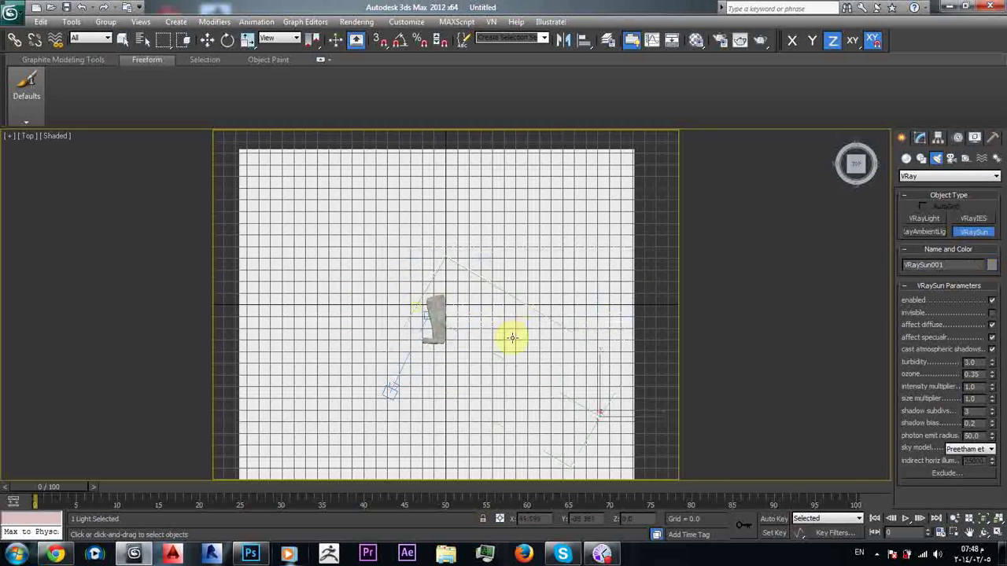
Raise the VRaySun high above the ground plane in the front view.
key(f)
key(w)
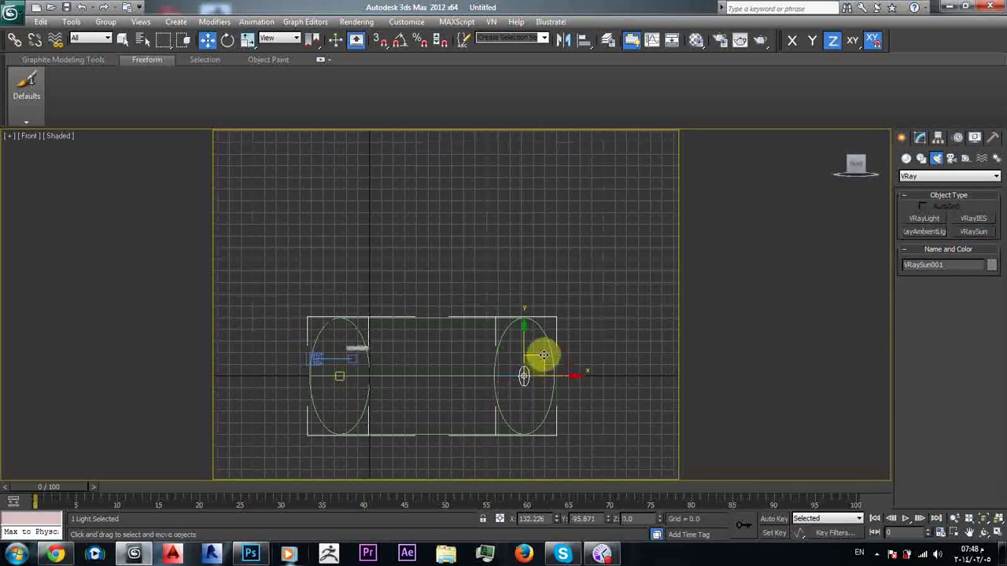
drag(540, 353, 562, 176)
Reposition the pillar in the camera view and rotate it about 90 degrees so it stands upright.
key(c)
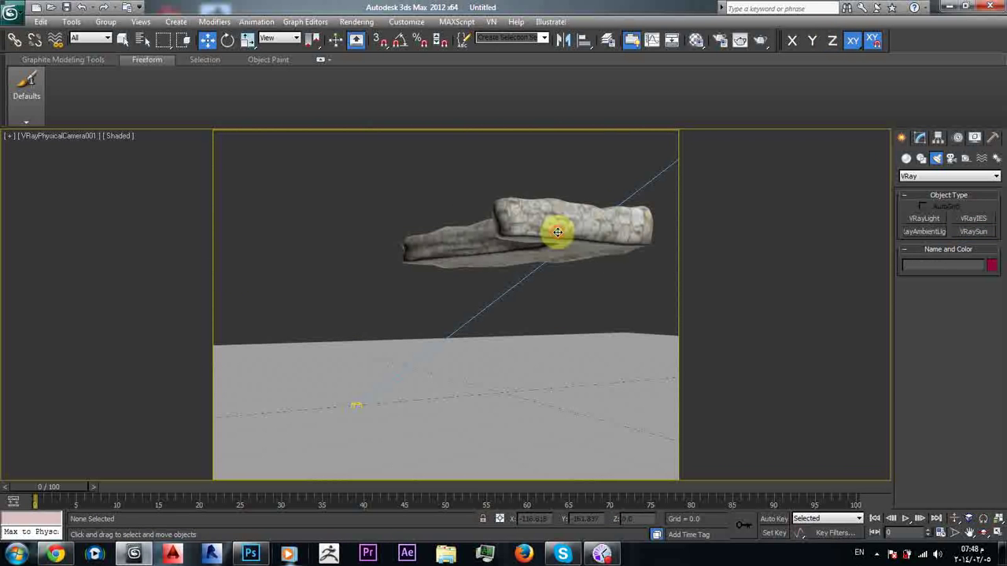
click(533, 228)
drag(601, 244, 548, 239)
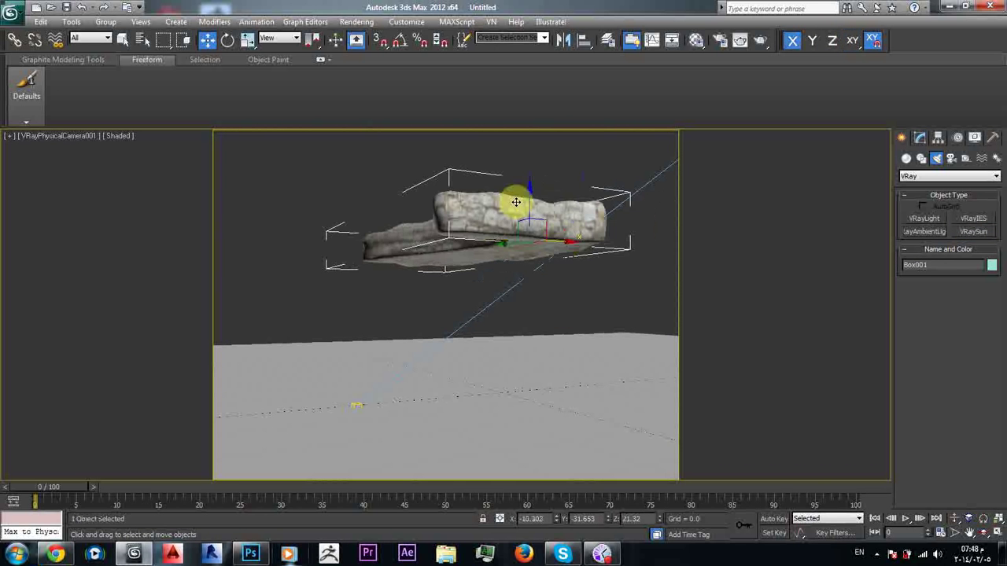
drag(530, 198, 597, 399)
key(e)
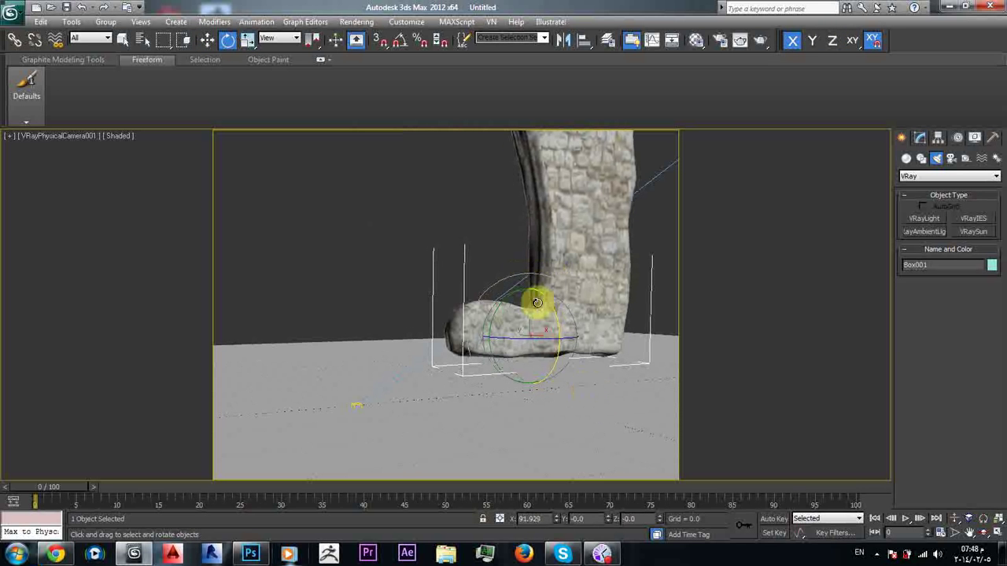
Lower the pillar onto the ground plane and dolly the camera back to frame the whole pillar.
key(w)
drag(513, 294, 553, 400)
click(953, 521)
drag(586, 370, 512, 353)
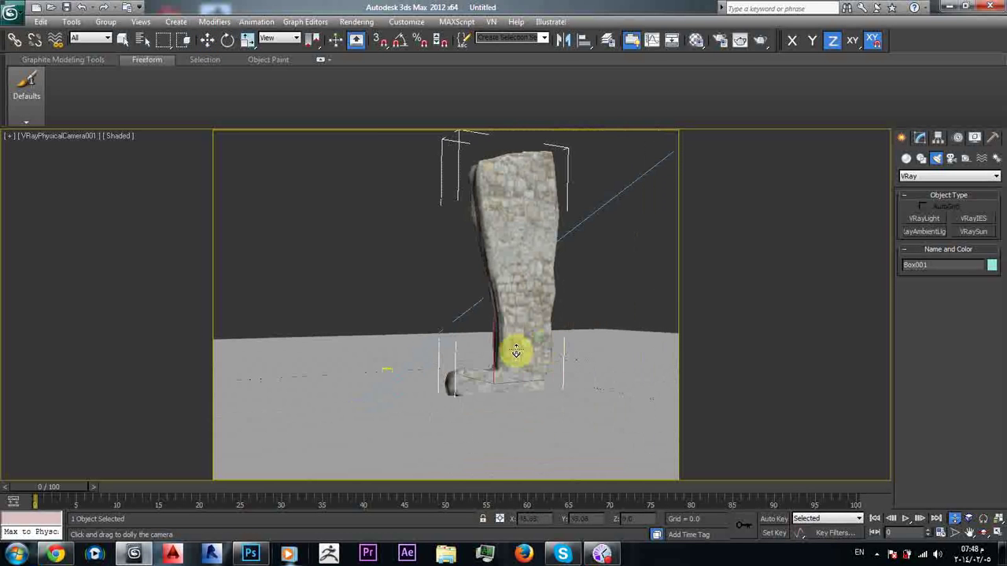
Disable the V-Ray antialiasing filter and set color mapping to Exponential with sub-pixel mapping enabled.
click(721, 41)
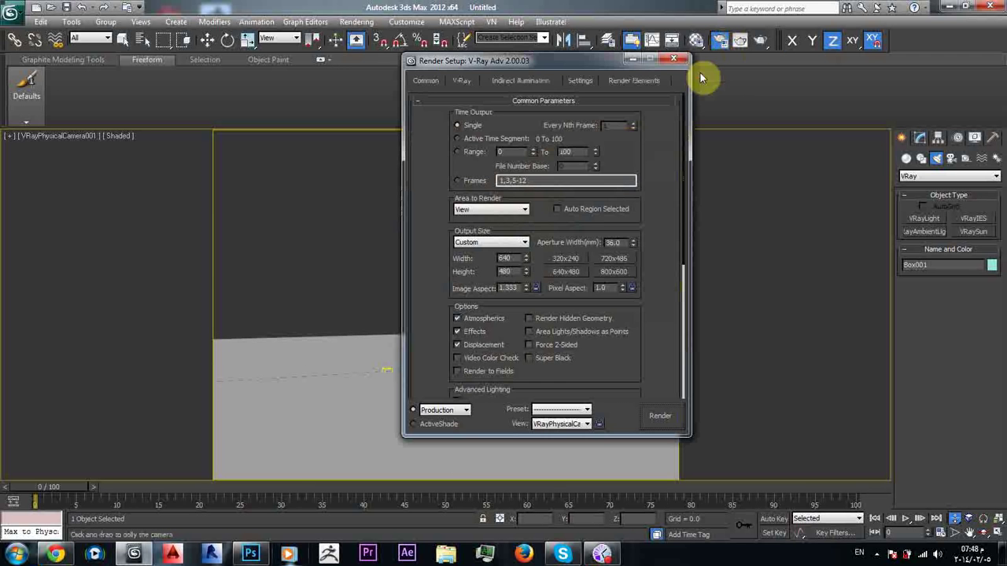
click(462, 80)
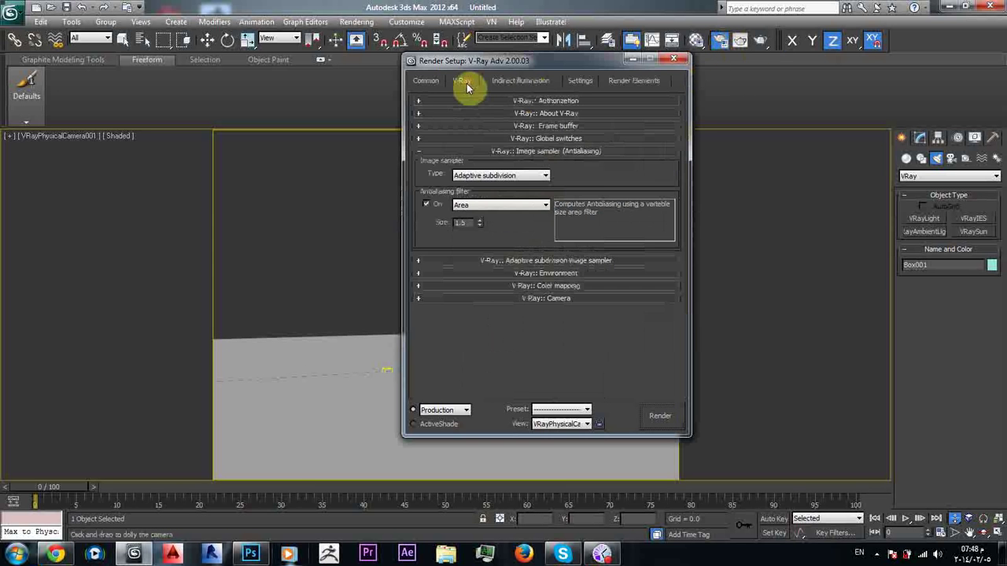
click(429, 205)
click(524, 286)
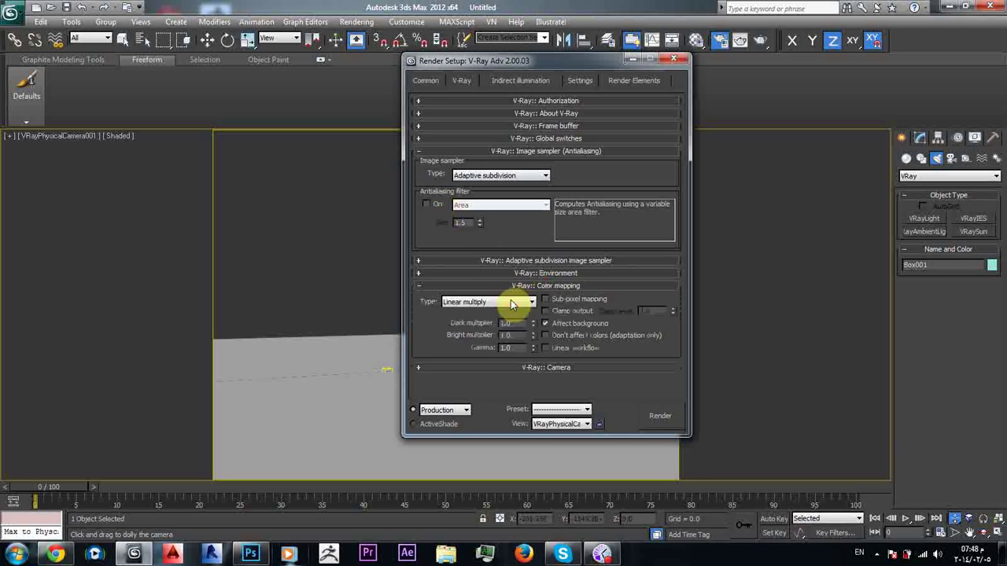
click(502, 302)
click(462, 322)
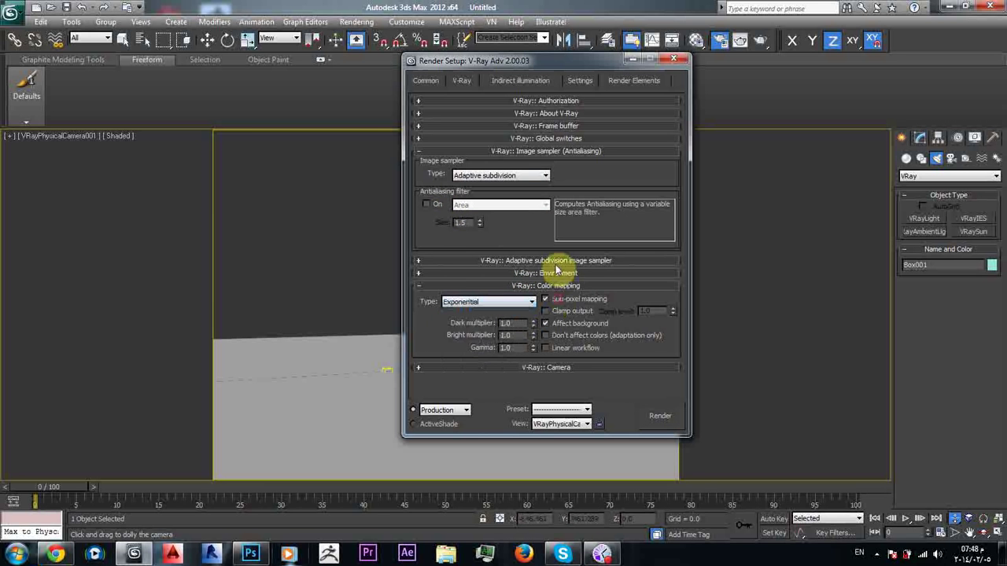
Enable V-Ray's built-in frame buffer and turn on indirect illumination.
click(543, 126)
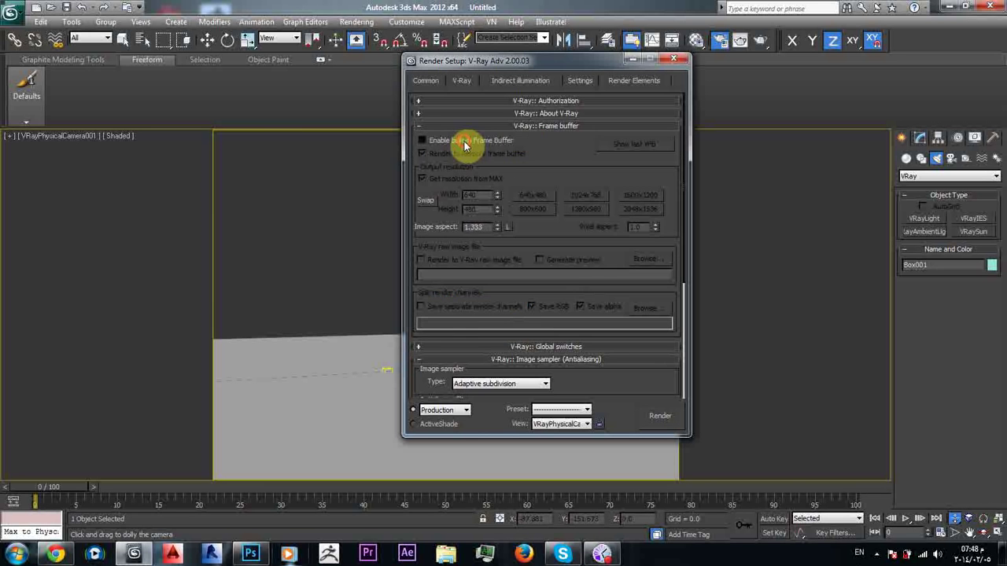
click(535, 81)
click(420, 117)
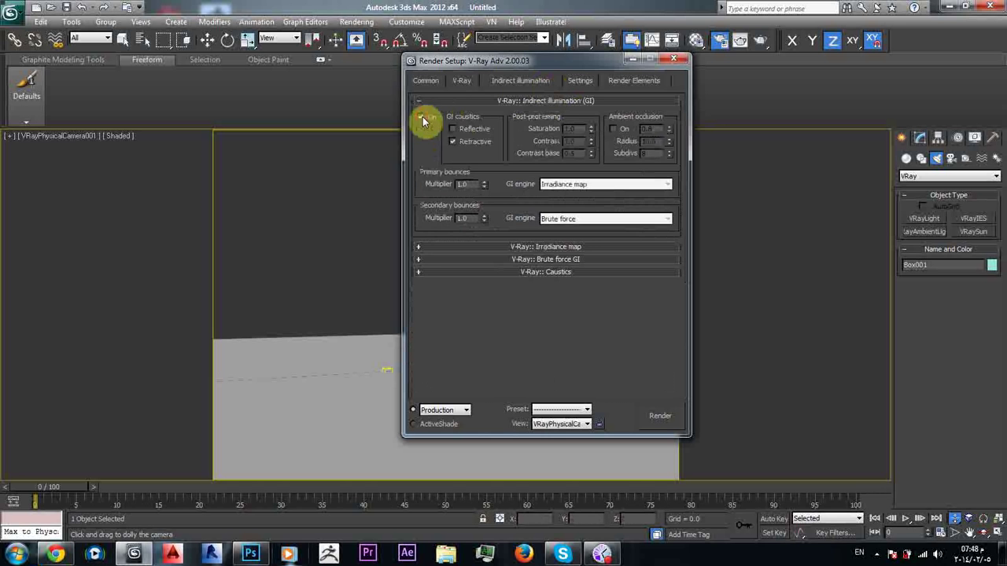
Set the secondary bounces GI engine to Light cache and the irradiance map preset to Very low.
click(586, 218)
click(560, 256)
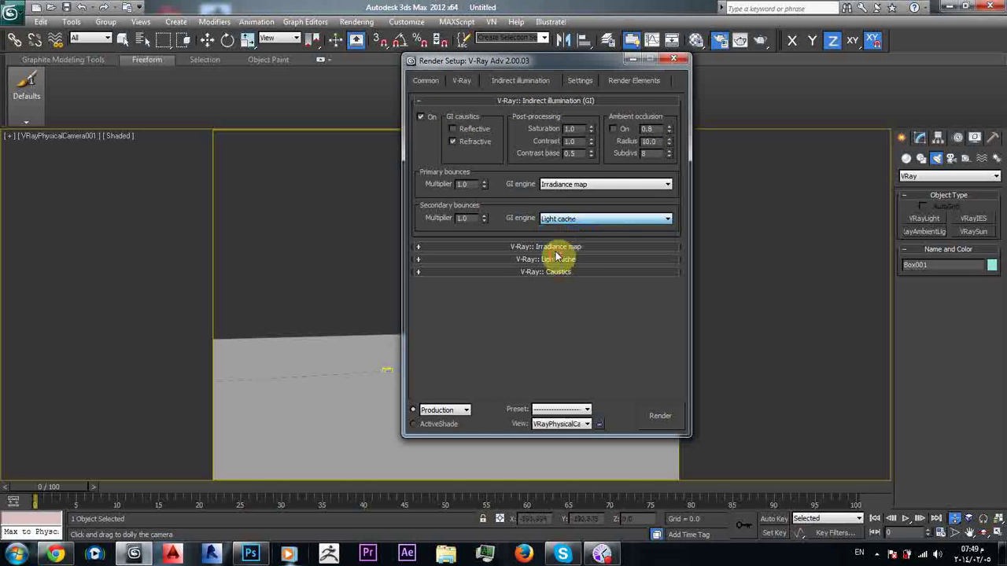
click(545, 247)
click(574, 122)
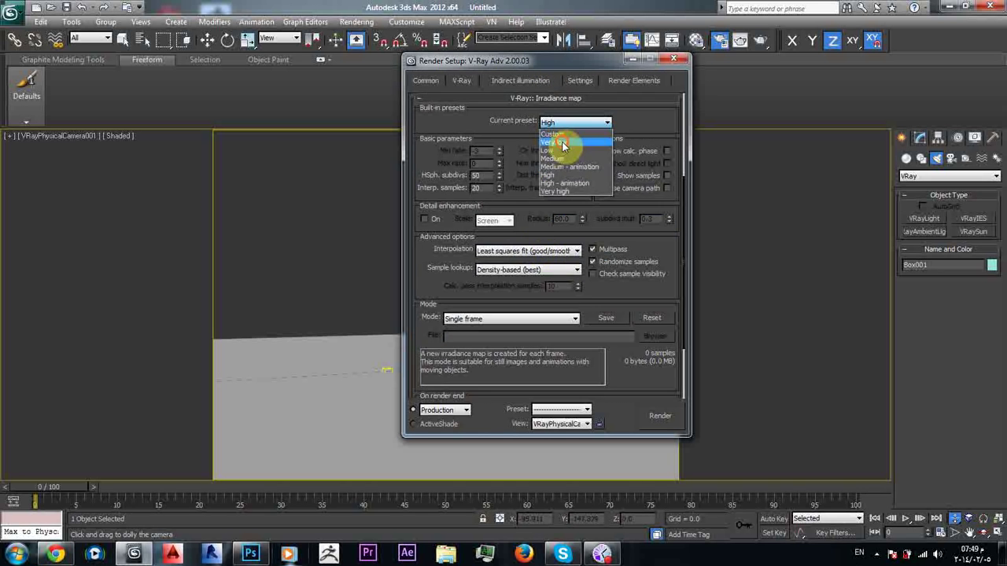
click(578, 139)
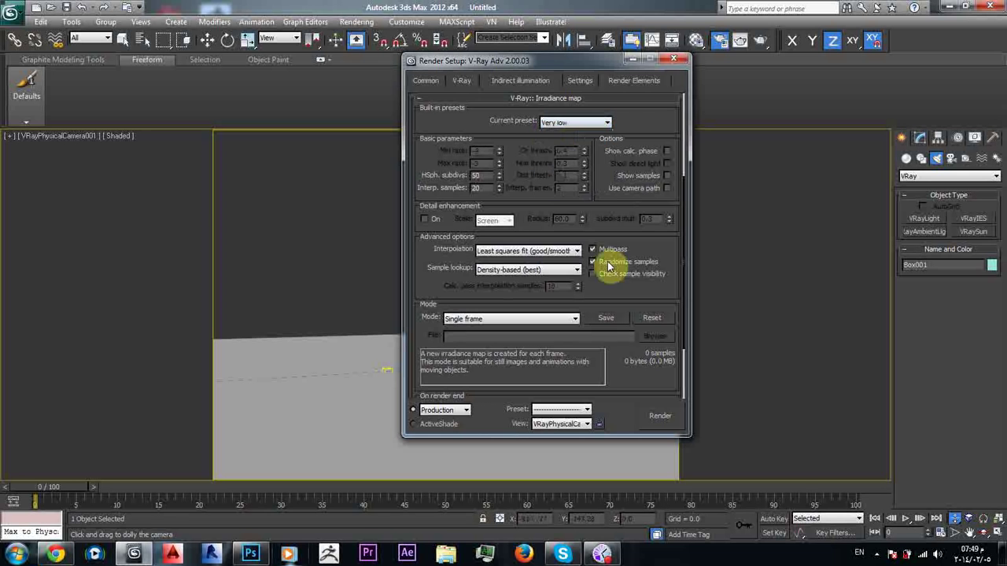
Set the light cache subdivisions to 400.
click(584, 100)
click(557, 247)
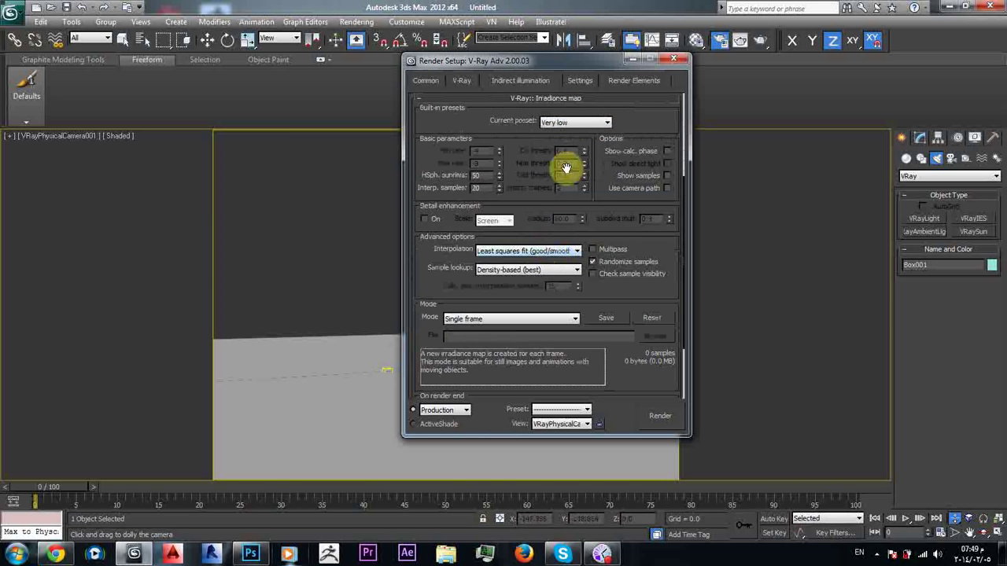
click(564, 99)
click(555, 262)
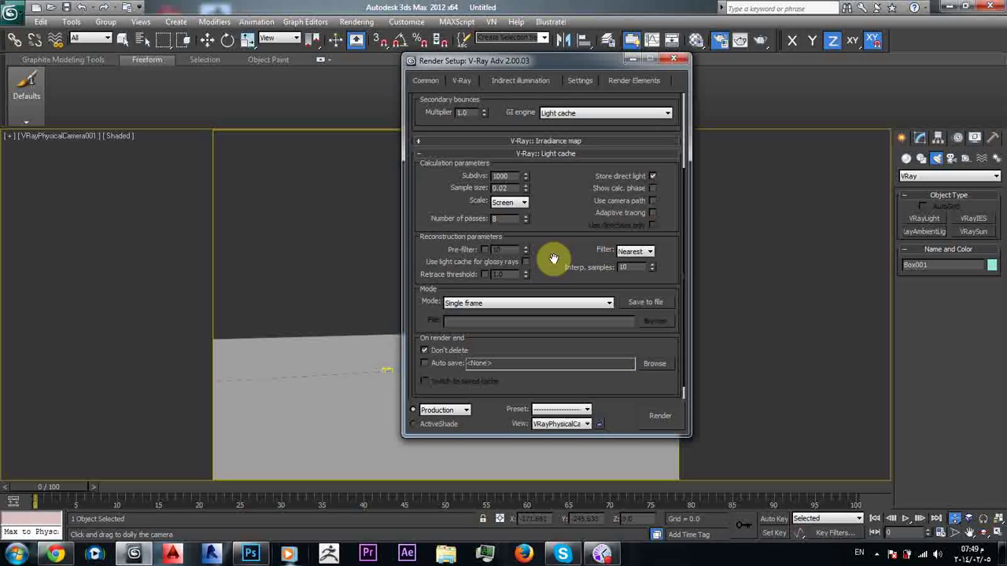
double_click(512, 175)
text(400)
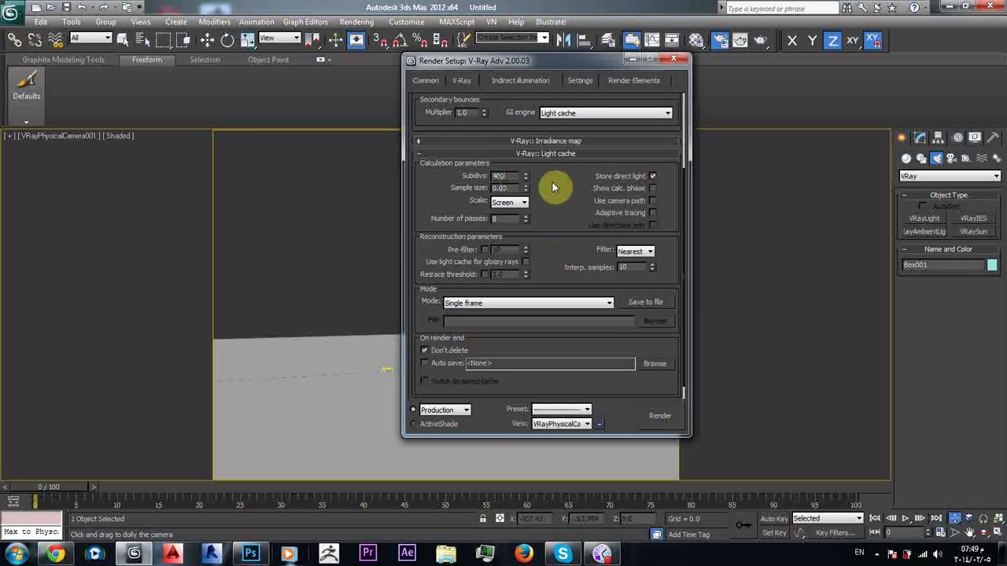
click(580, 80)
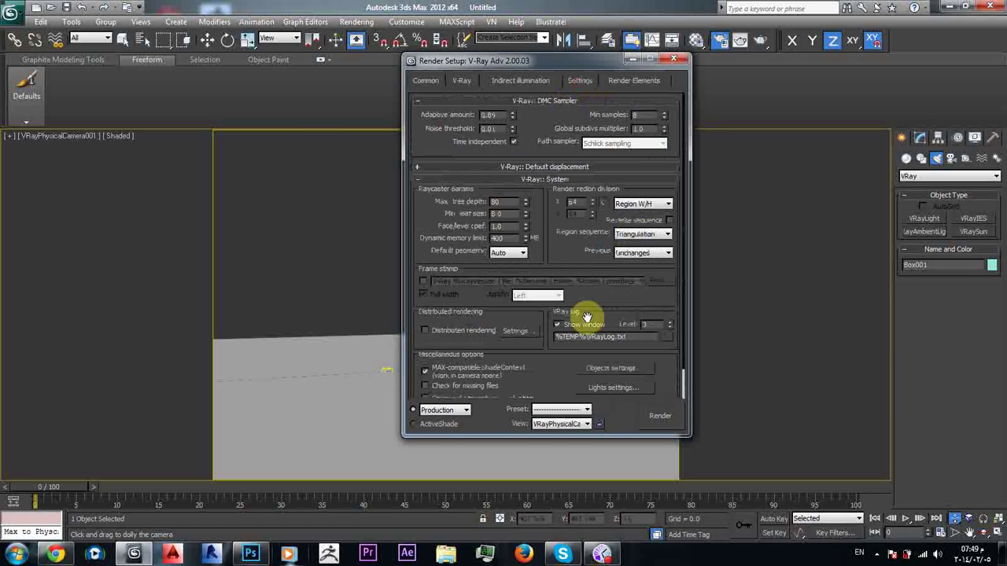
click(462, 80)
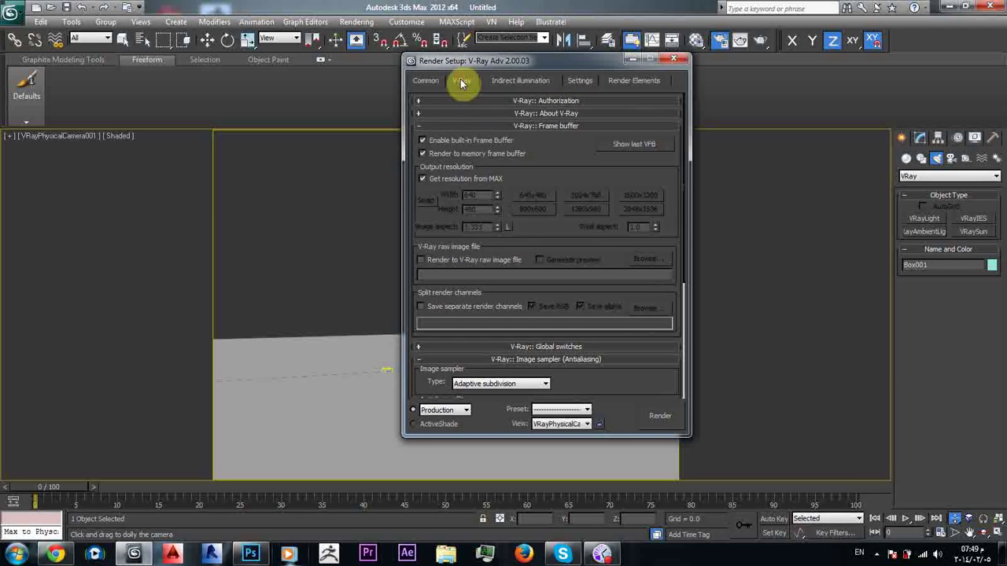
click(431, 81)
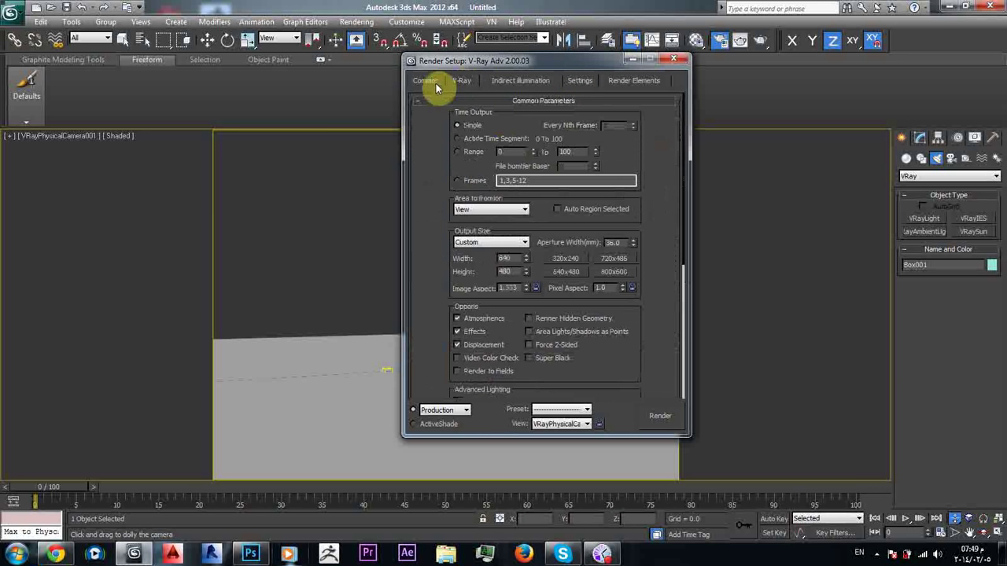
click(461, 85)
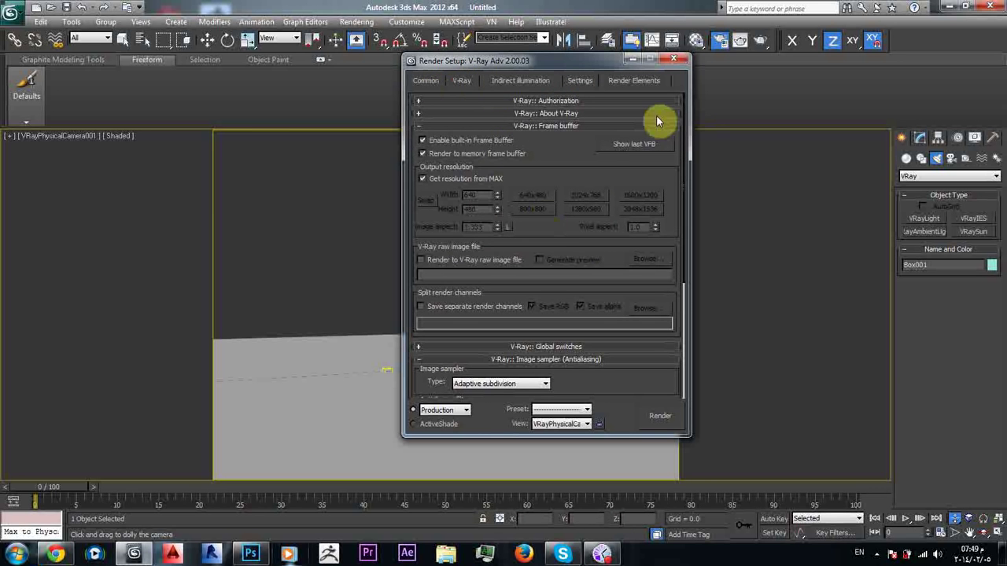
Close the render setup and render the physical camera view of the pillar.
click(671, 63)
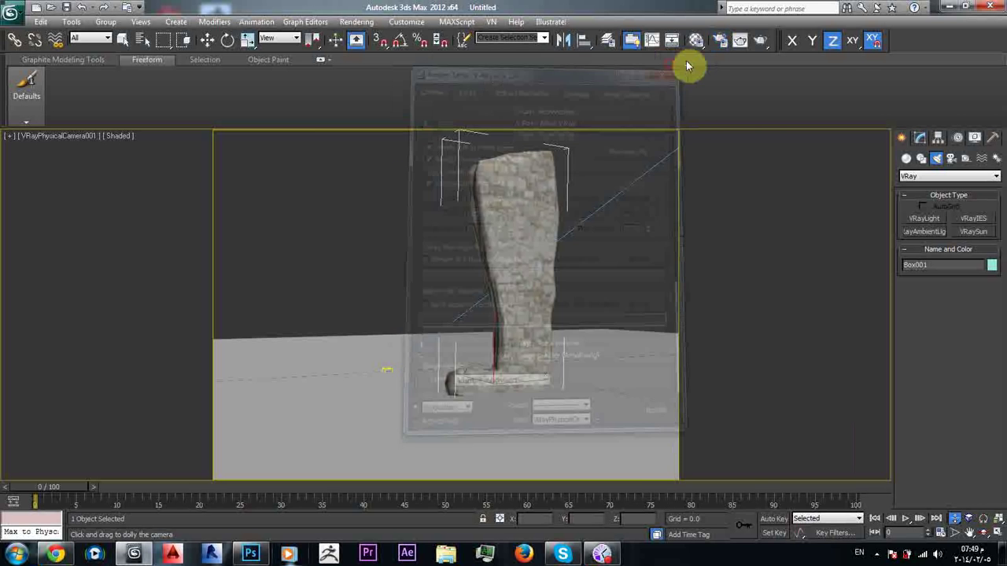
click(698, 42)
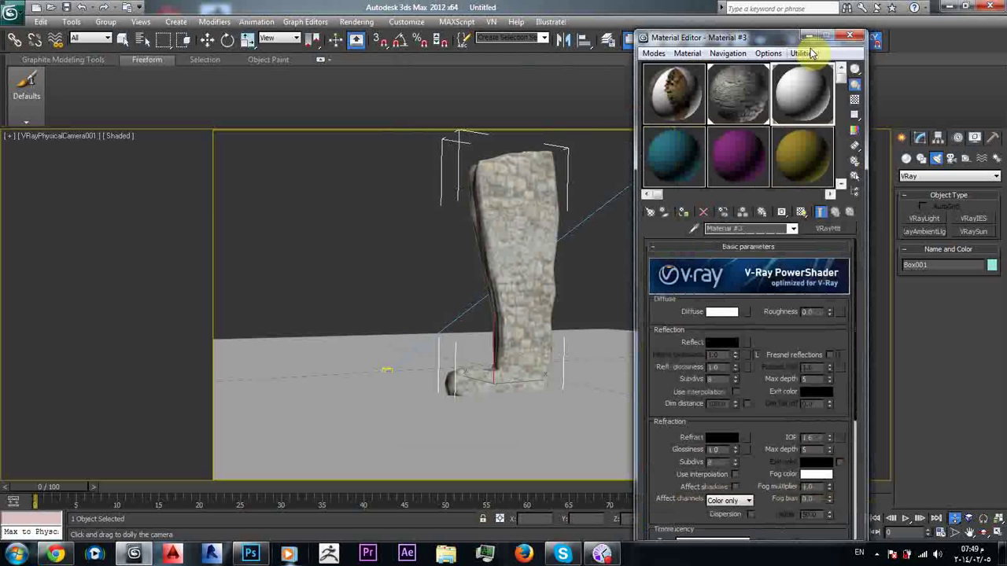
click(849, 36)
click(749, 40)
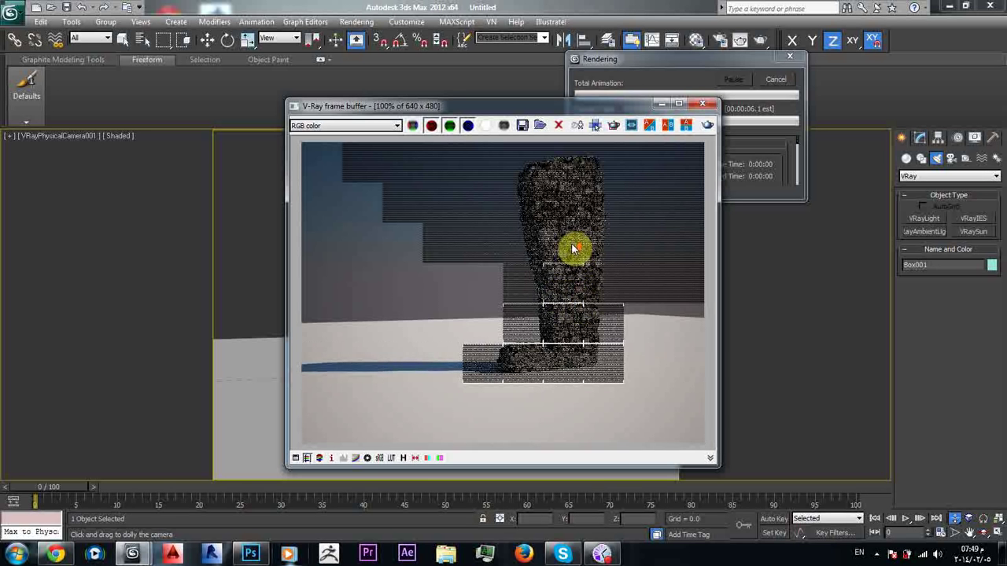
Inspect the pillar and its base at 200% zoom in the V-Ray frame buffer while the render is in progress.
scroll(573, 257, up, 1)
scroll(585, 286, down, 1)
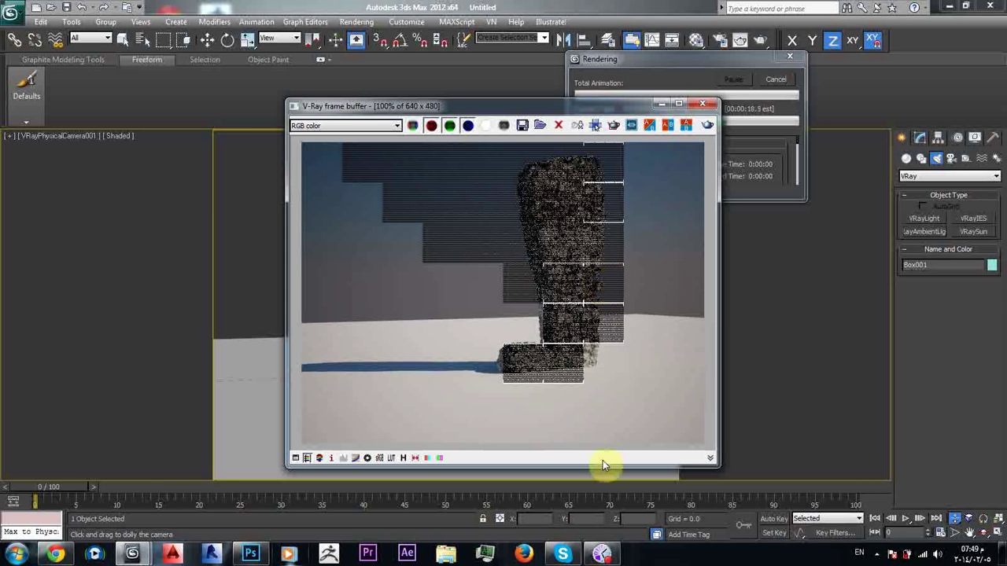
scroll(595, 363, up, 1)
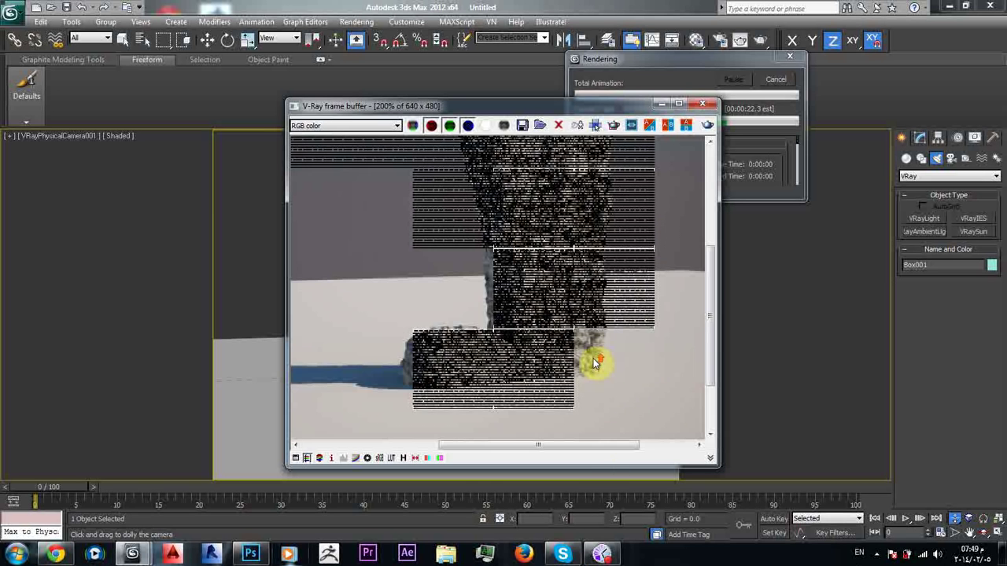
middle_drag(544, 288, 577, 354)
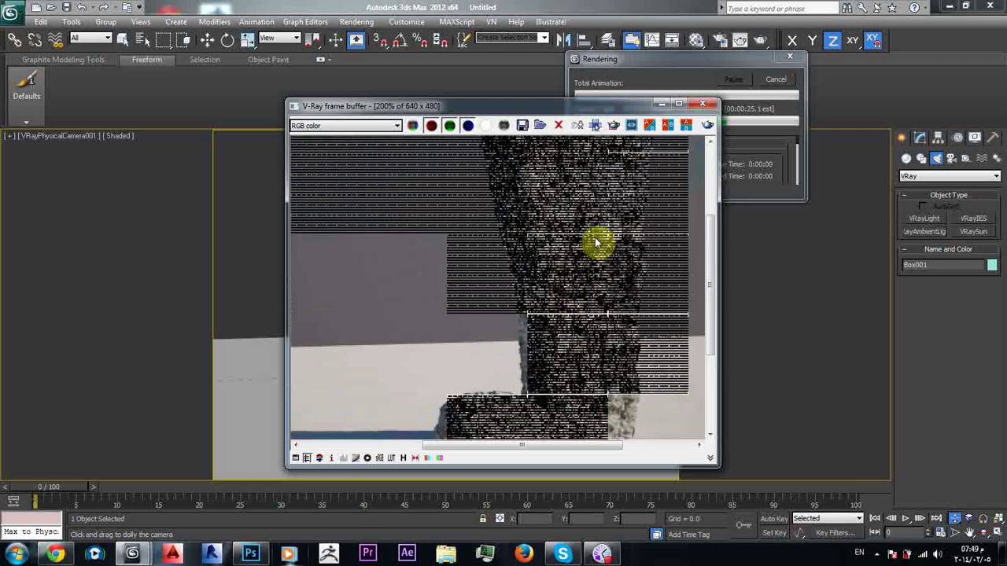
scroll(596, 243, down, 1)
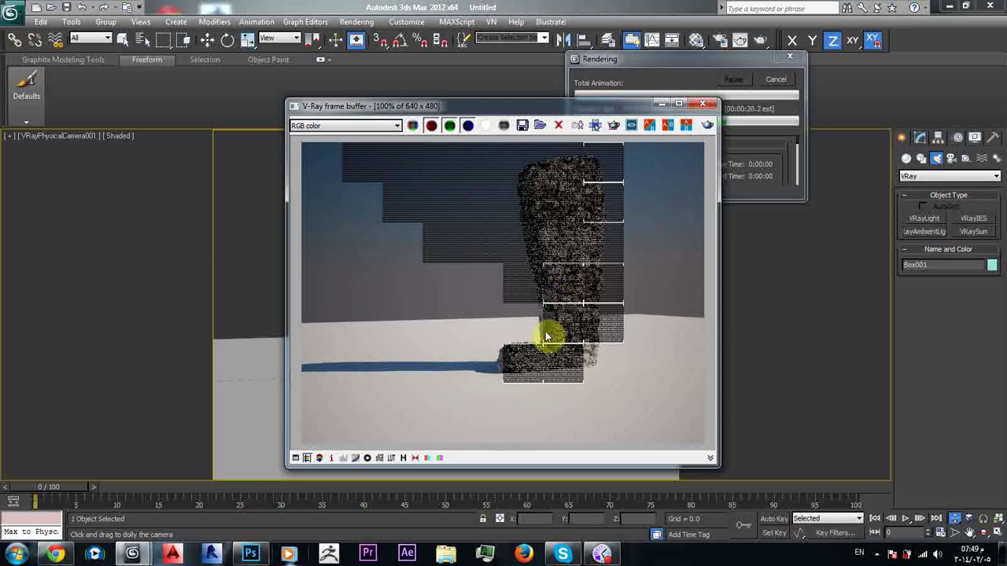
scroll(547, 337, up, 1)
middle_drag(607, 310, 607, 369)
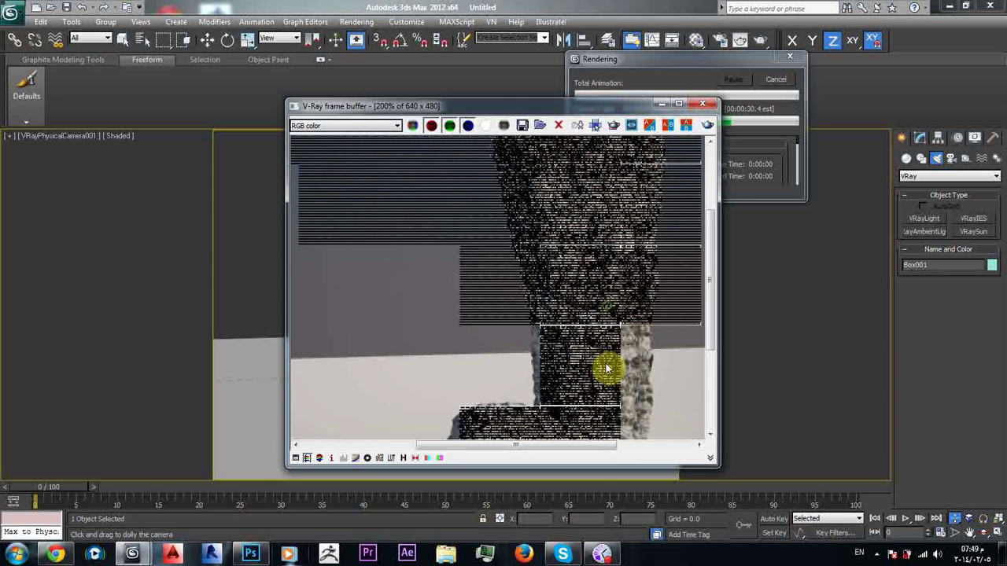
scroll(606, 329, down, 1)
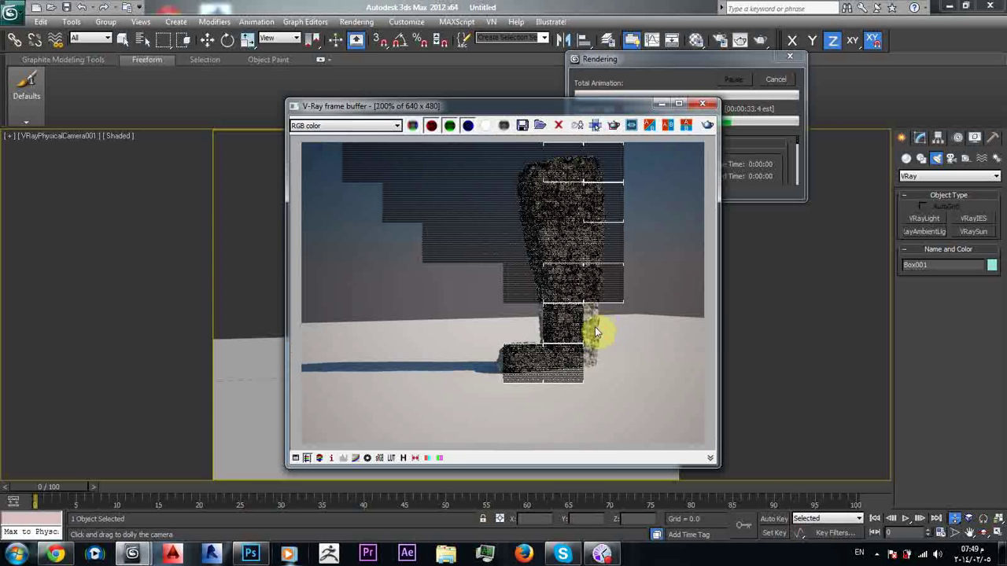
click(602, 552)
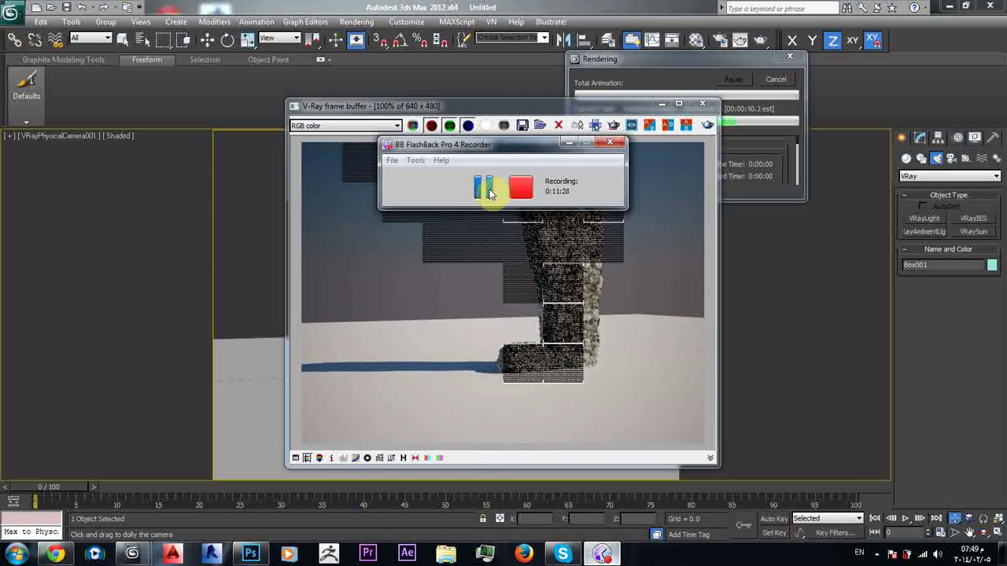
drag(517, 148, 174, 119)
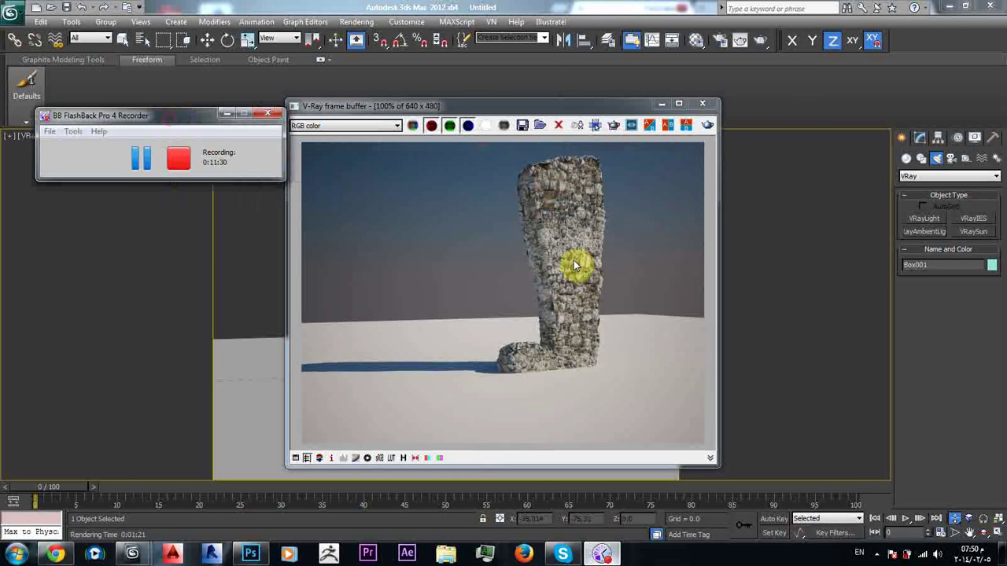
Examine the stone surface of the rendered pillar at 200% zoom and close the frame buffer.
scroll(575, 266, up, 2)
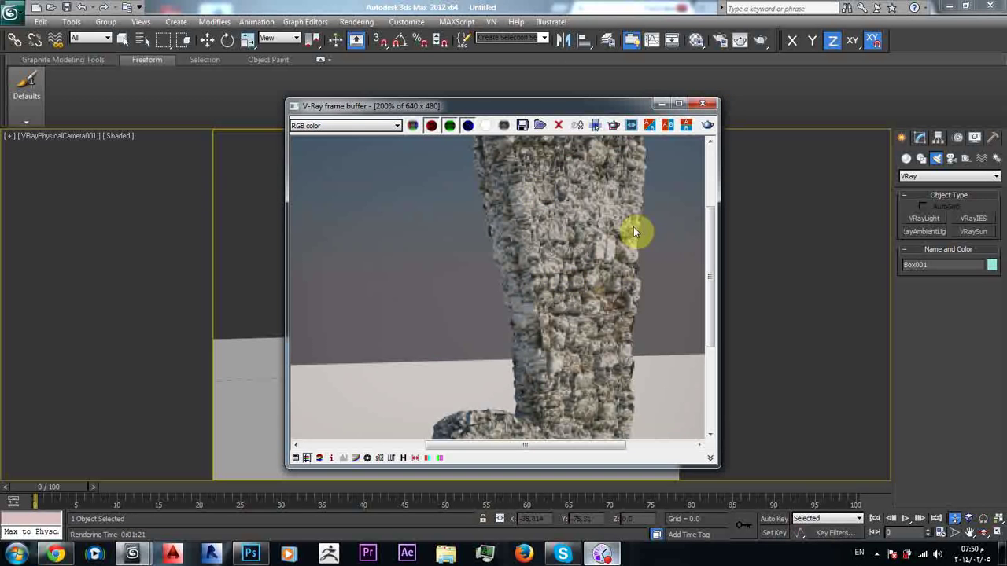
click(702, 104)
Set the bump amount of the plain white V-Ray material to 10 in its maps.
click(697, 44)
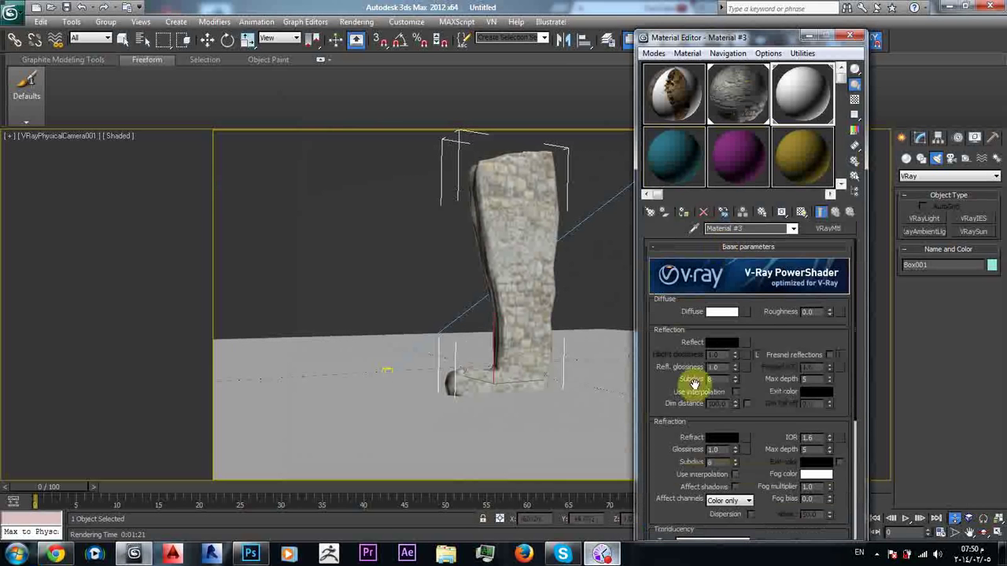
scroll(676, 376, down, 6)
click(723, 496)
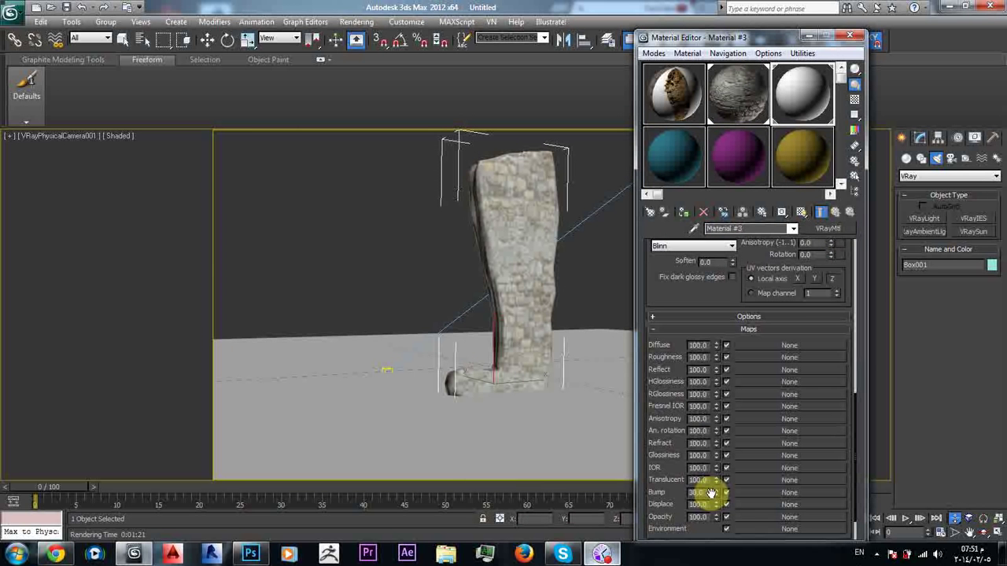
double_click(702, 493)
text(10)
key(Return)
double_click(700, 505)
double_click(697, 493)
Set the displacement amount of the pillar's brick material to 10 and close the Material Editor.
click(740, 86)
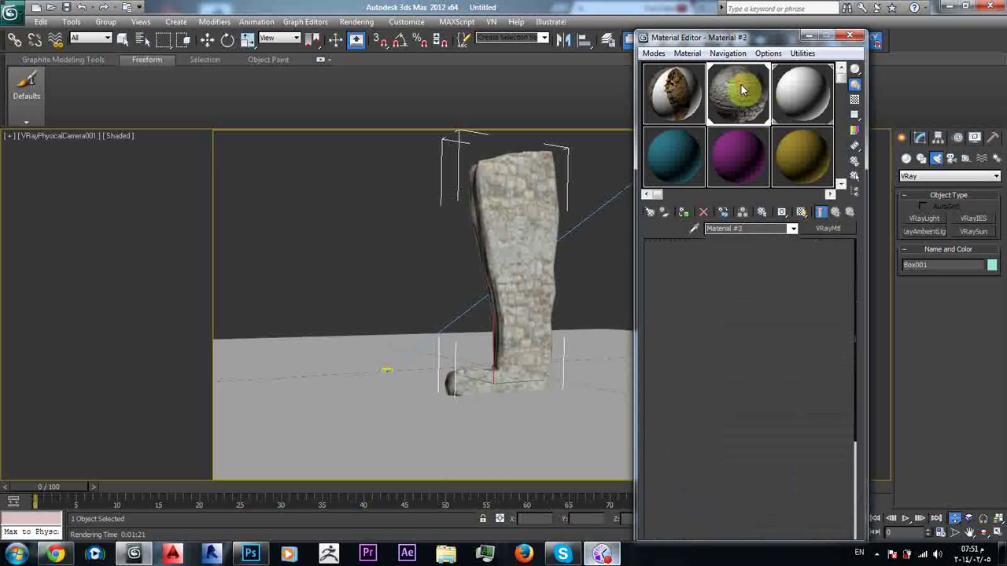
double_click(698, 504)
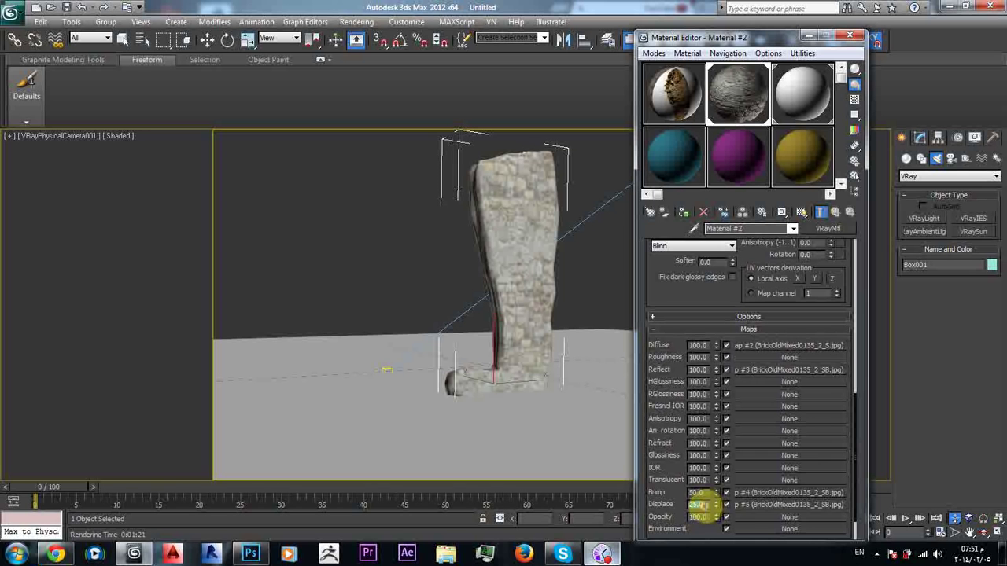
text(10)
key(Return)
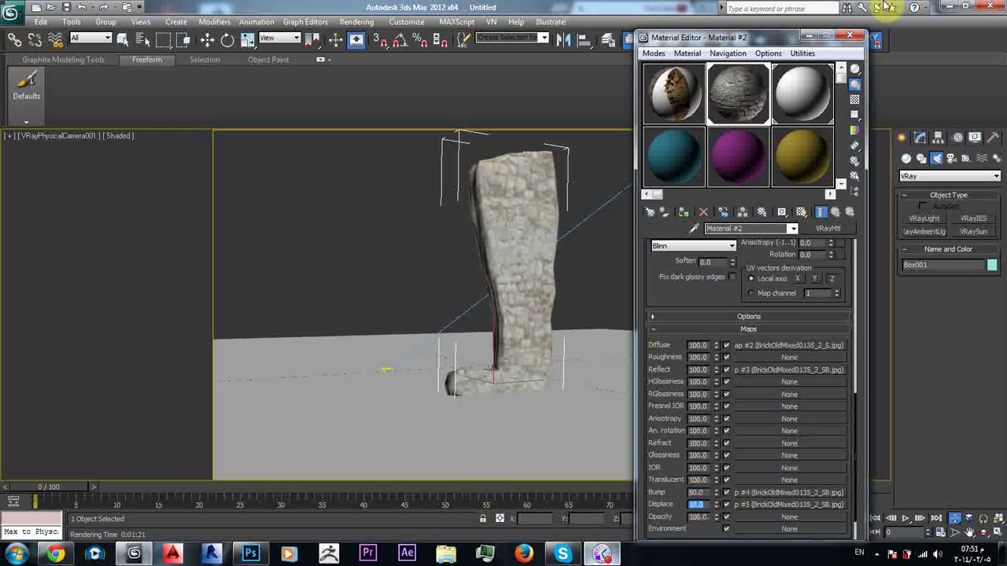
click(850, 36)
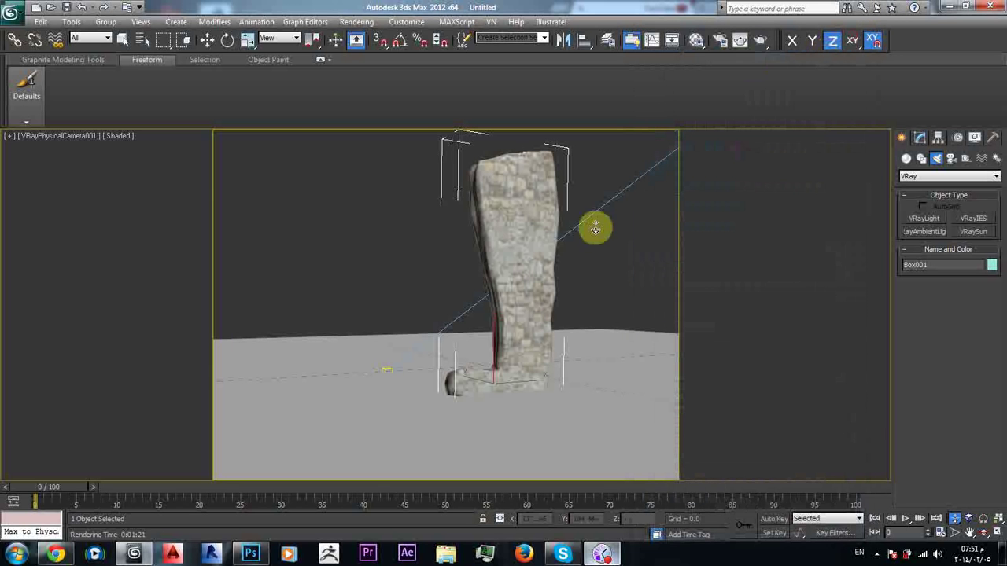
click(602, 555)
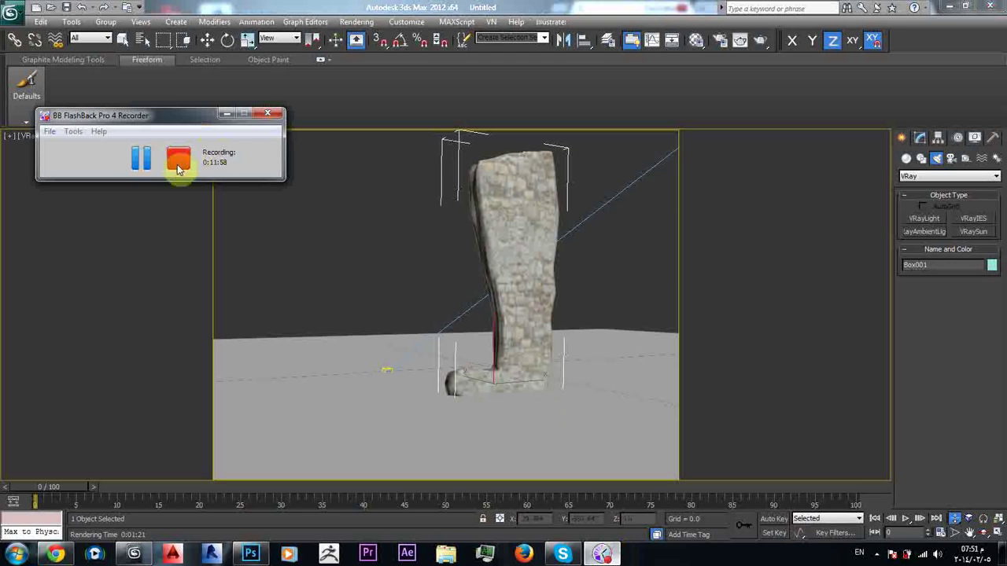